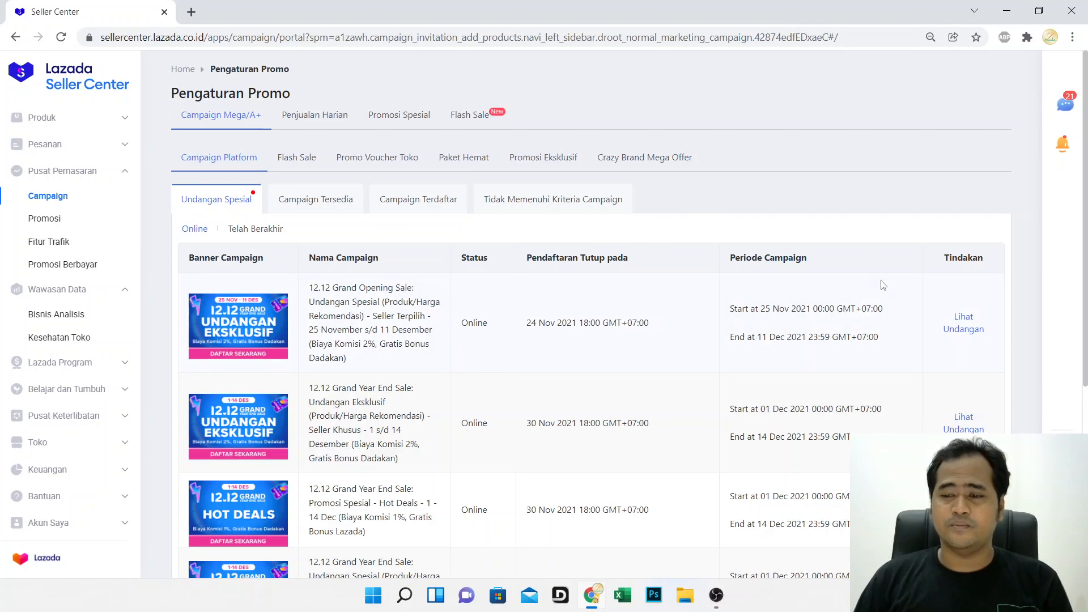
- Open the invited products of the 12.12 Grand Opening Sale special invitation campaign running 25 November to 11 December
scroll(314, 398, down, 5)
scroll(324, 390, up, 5)
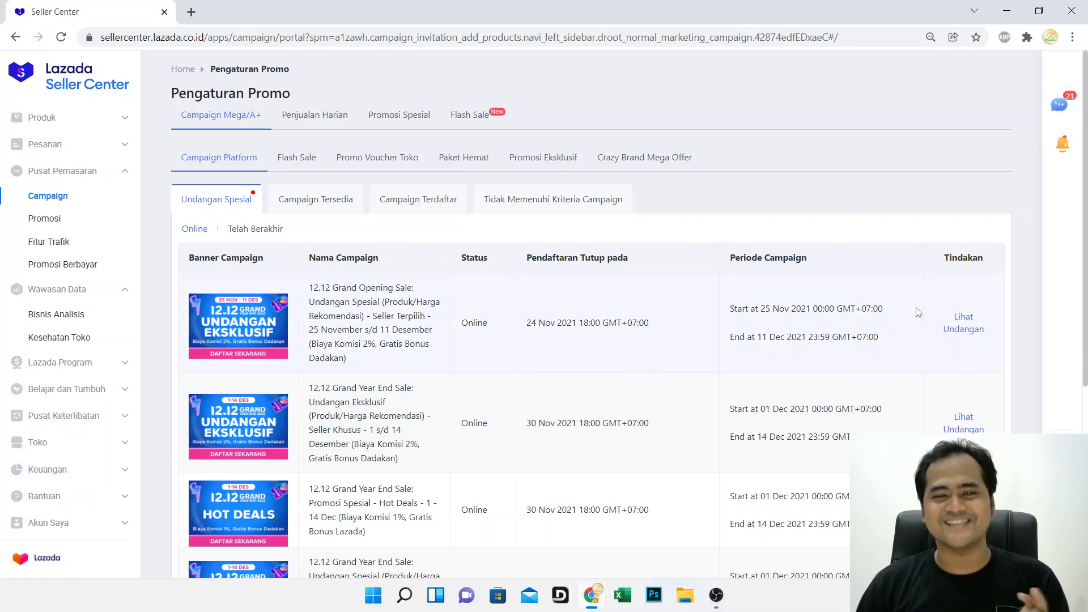
click(964, 321)
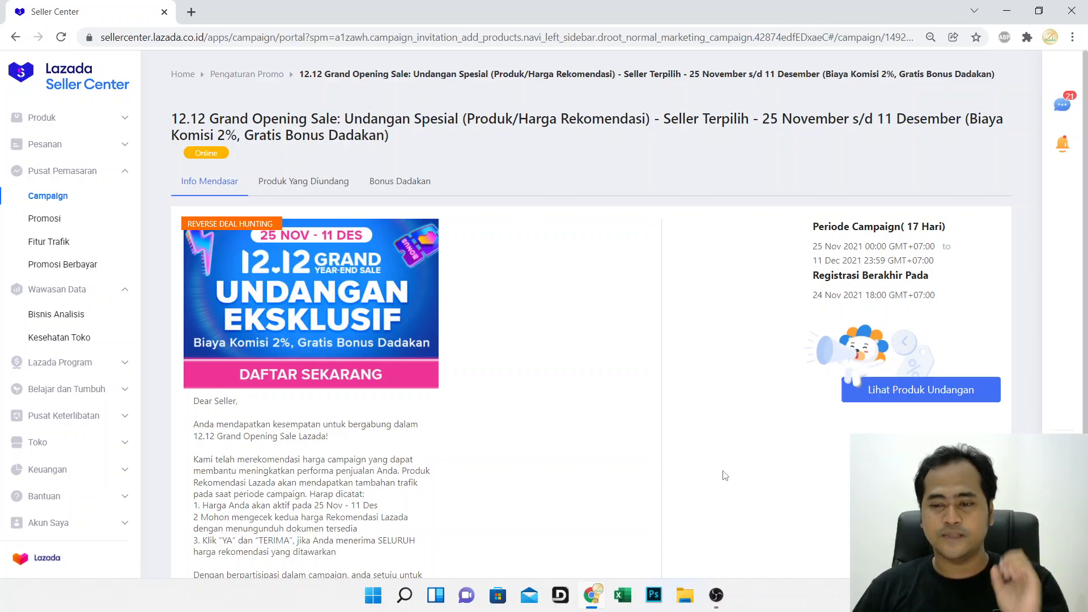
click(889, 401)
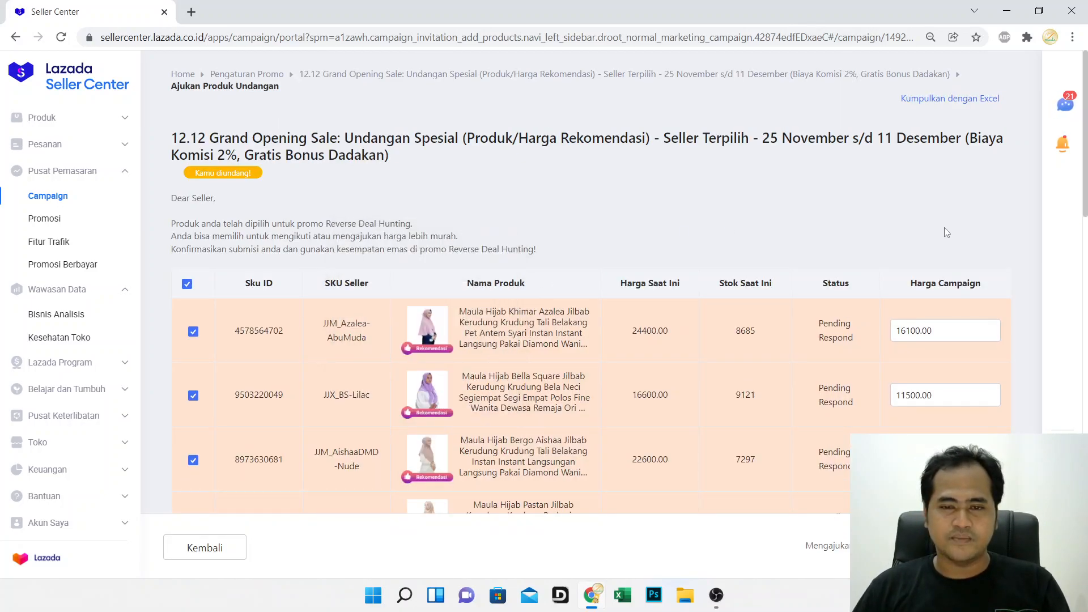
- Review the invited products with their current prices, stock and proposed campaign prices, and check the Excel submission options
scroll(877, 236, down, 12)
scroll(877, 236, up, 15)
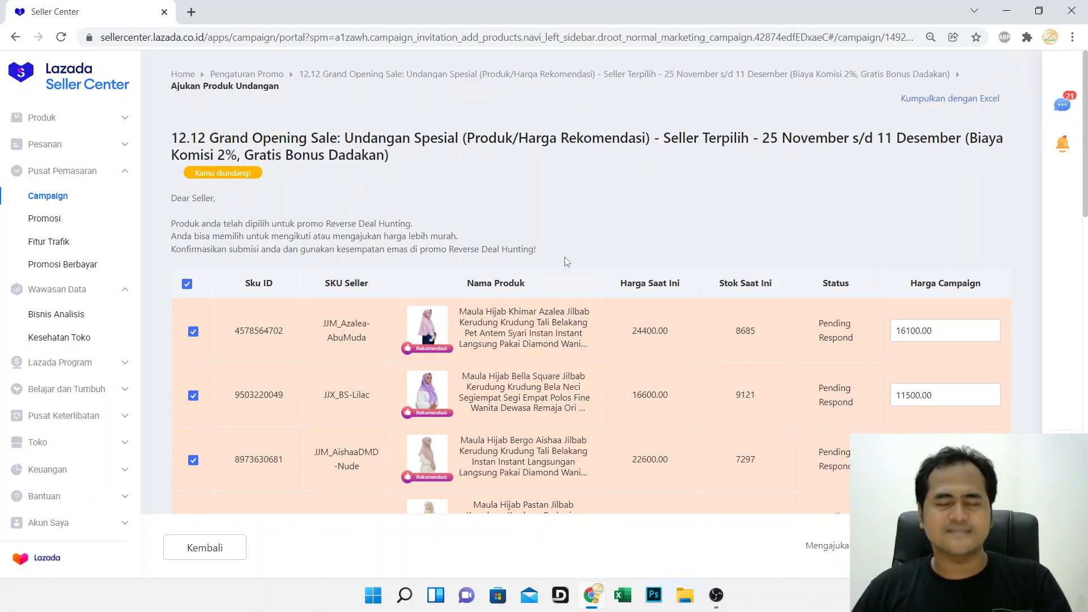
scroll(646, 315, down, 4)
scroll(652, 289, up, 4)
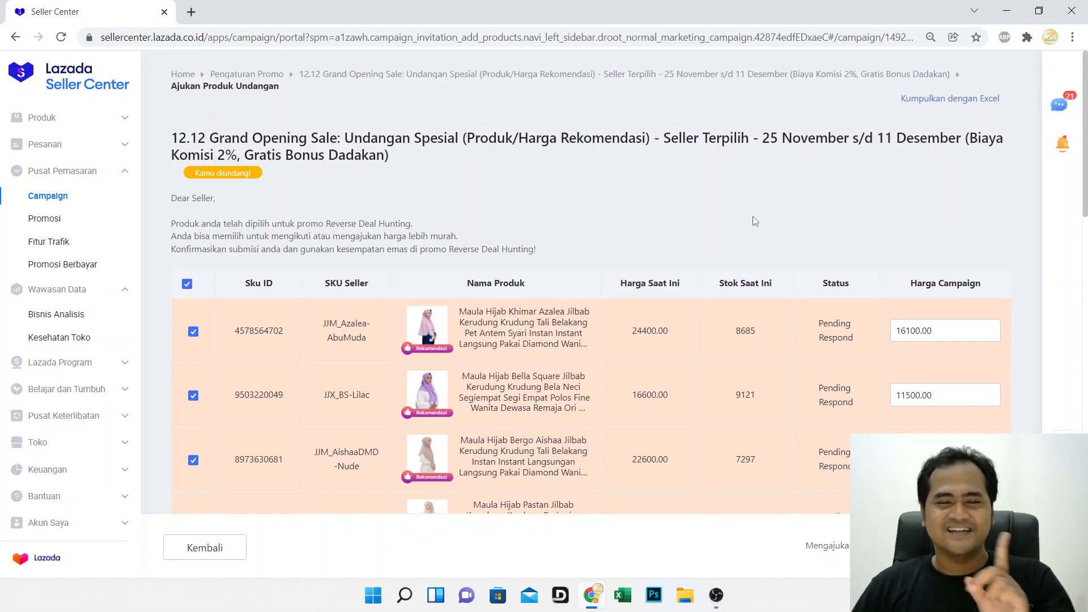
mouse_move(955, 99)
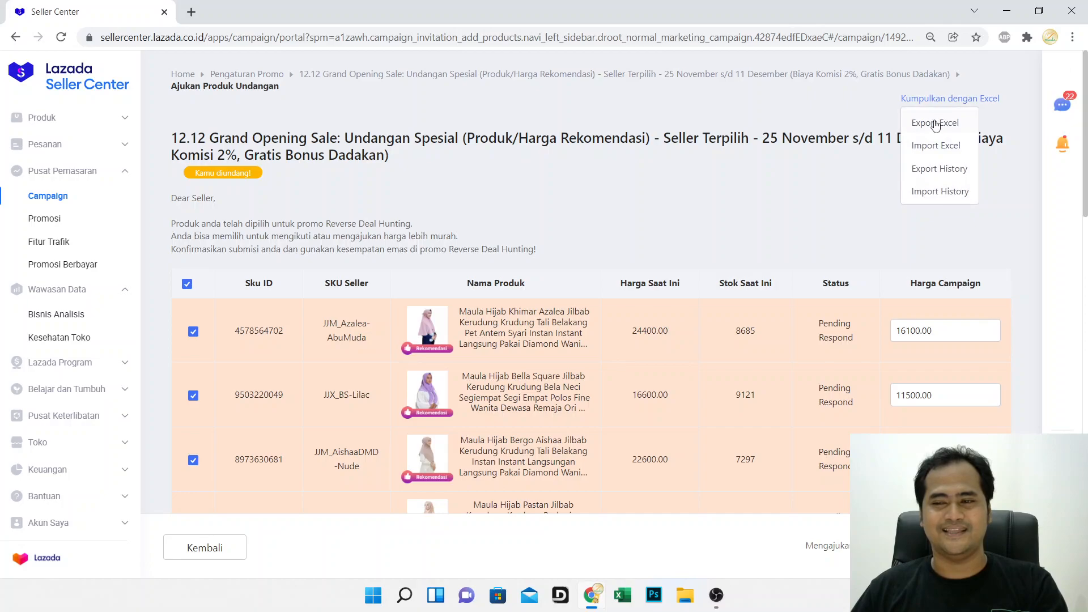
scroll(384, 238, down, 15)
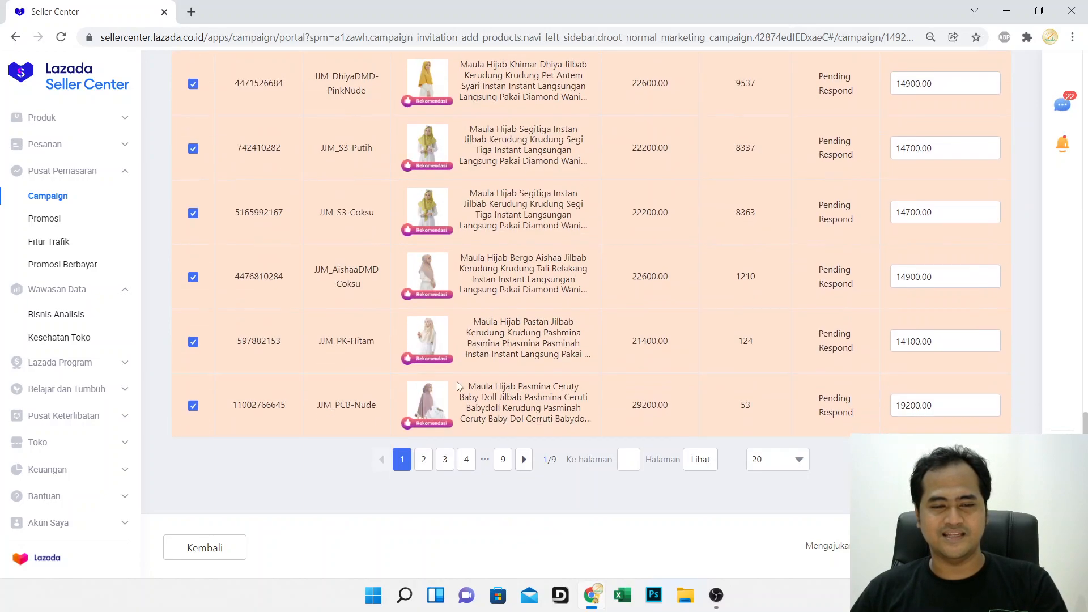
scroll(561, 310, up, 1)
scroll(560, 310, up, 15)
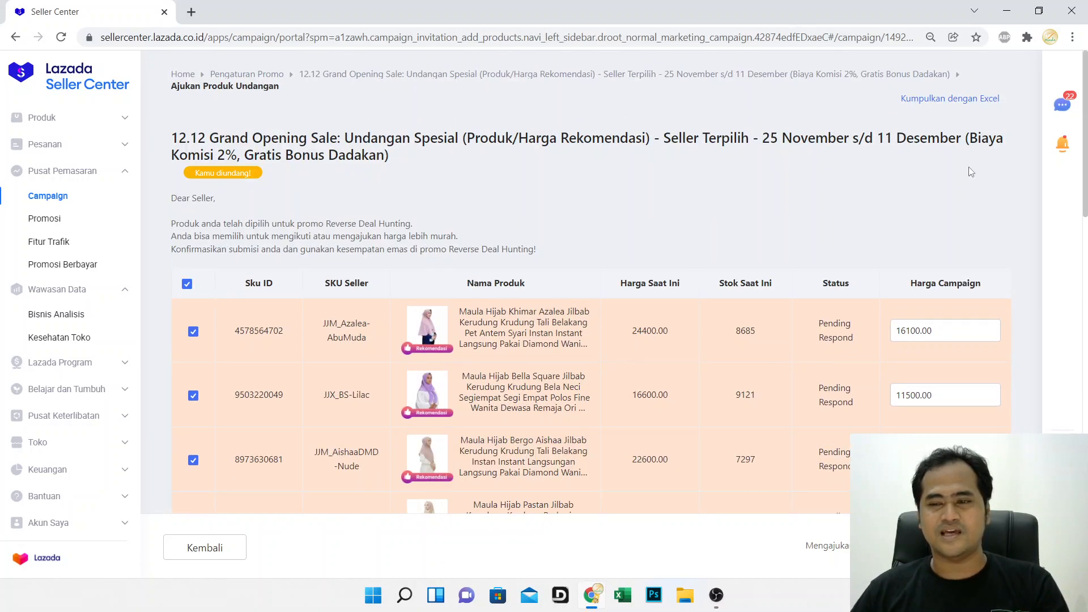
- Export the invited product list to Excel and save the newest export in a new Downloads folder named test
click(936, 122)
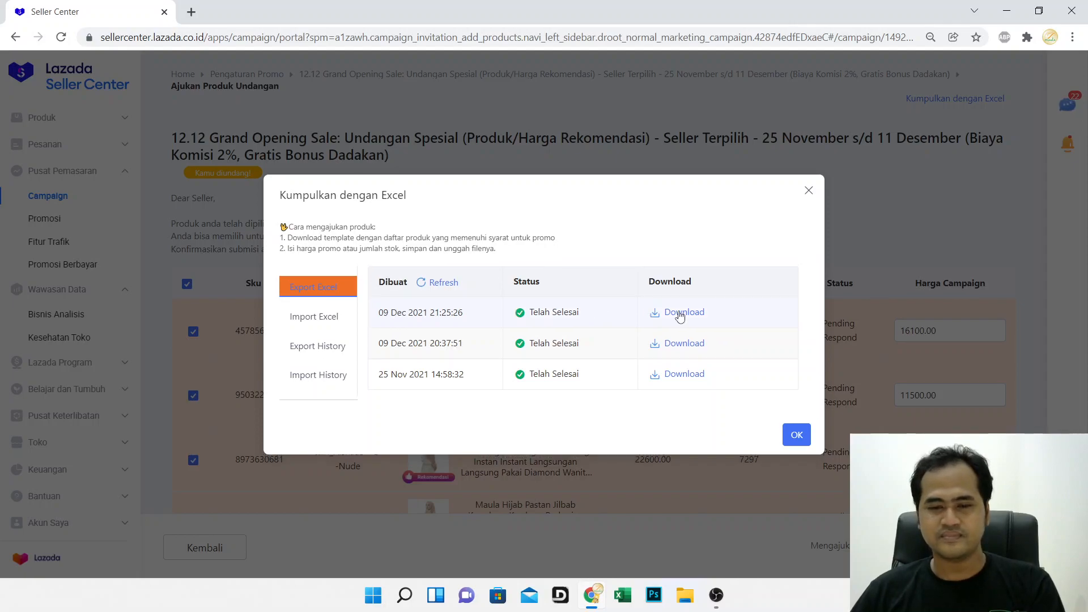
click(680, 318)
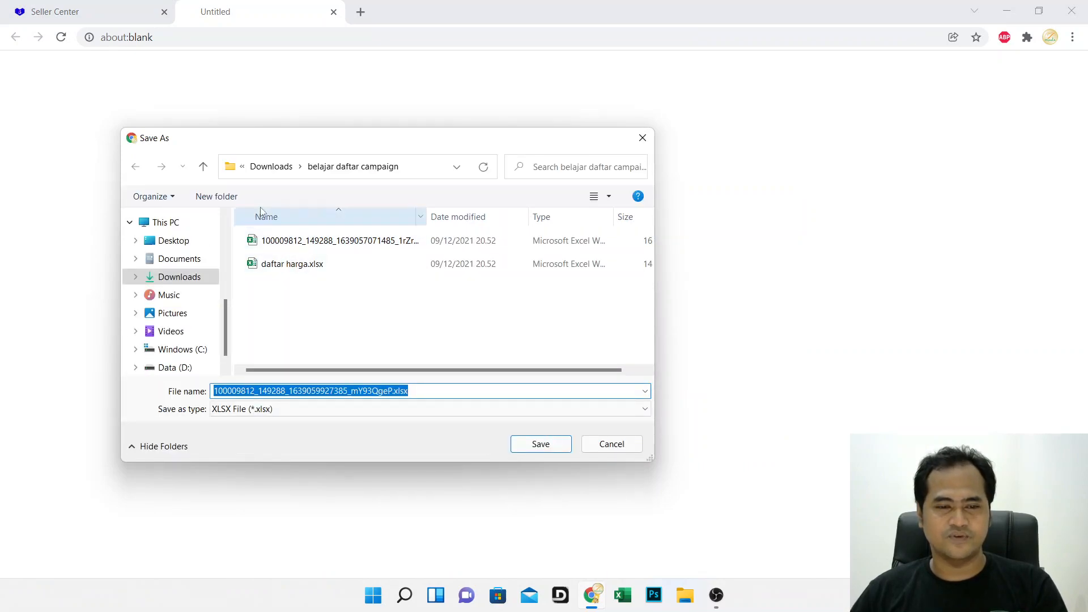
click(253, 170)
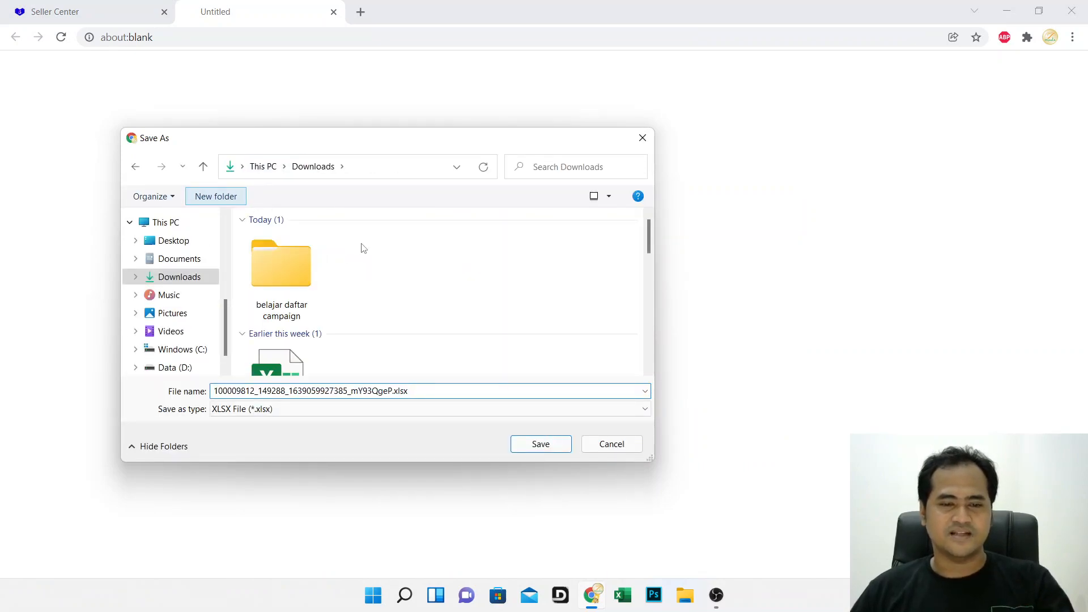
text(test)
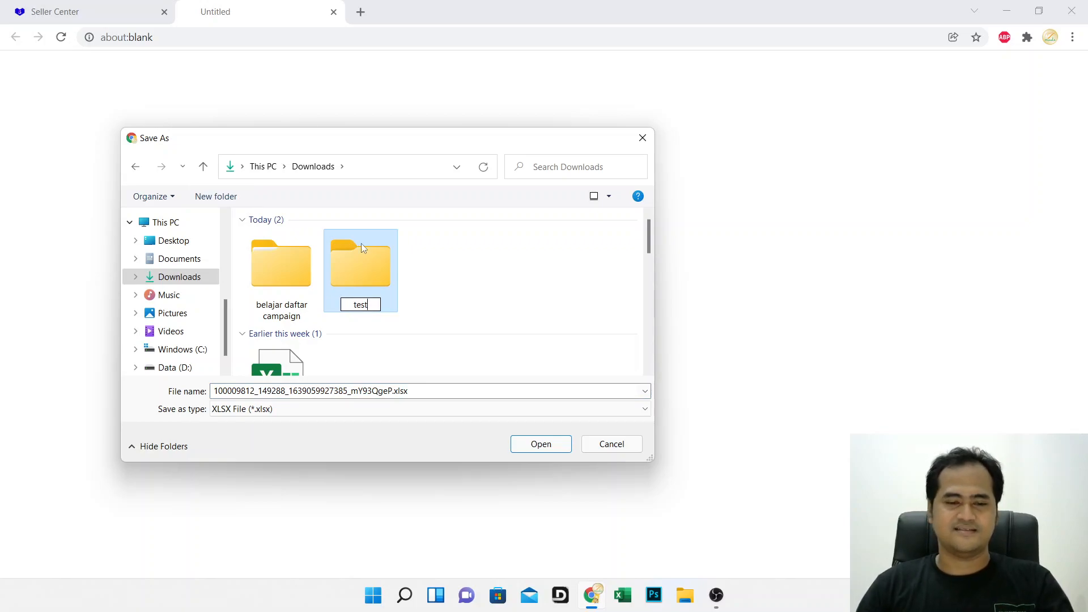
key(Return)
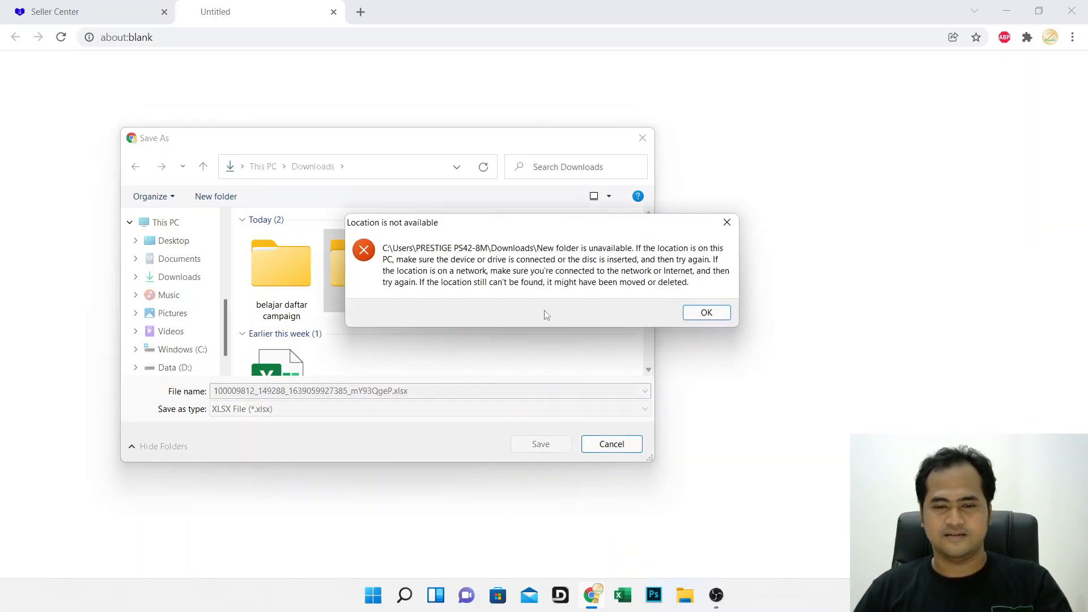
click(703, 314)
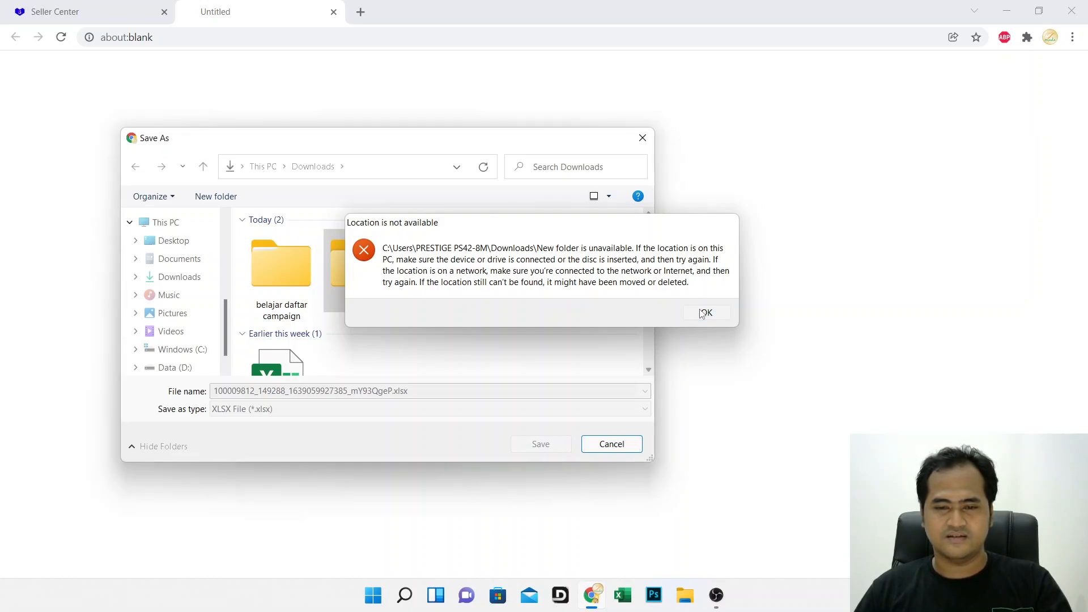
click(704, 313)
double_click(345, 267)
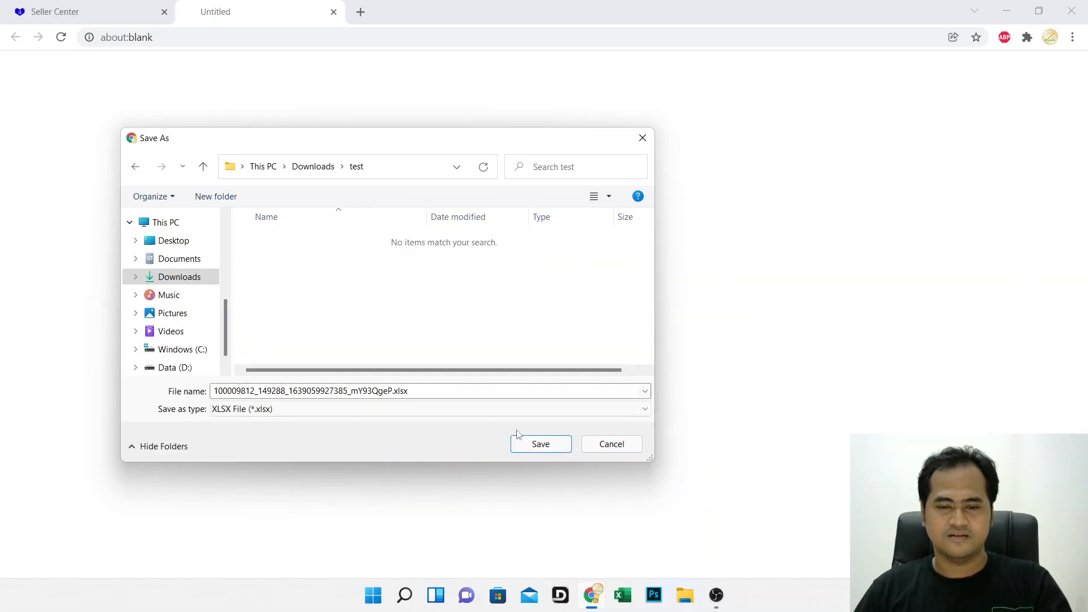
click(527, 443)
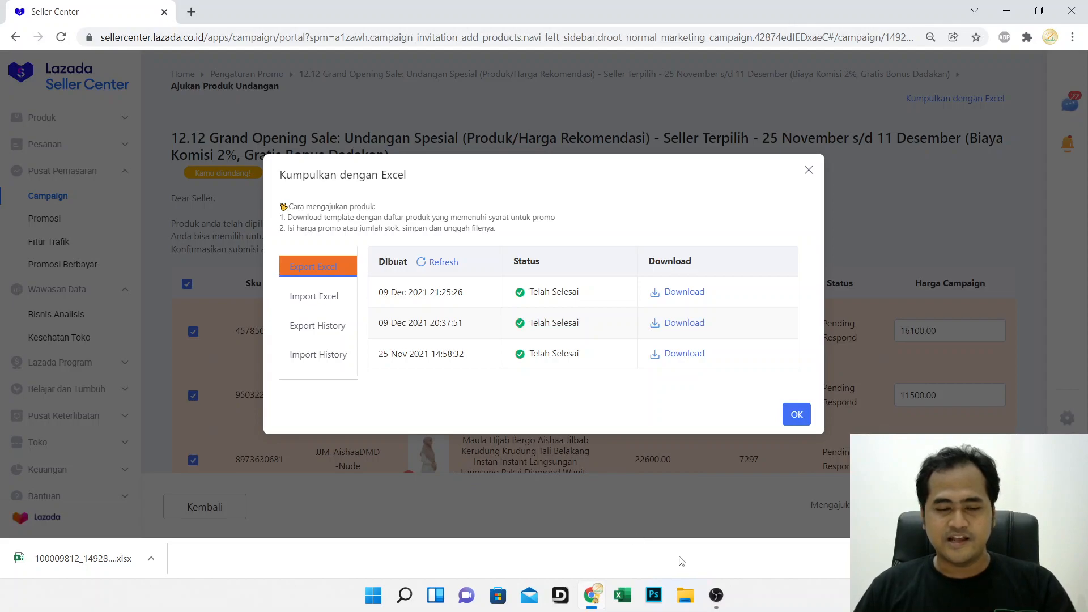
click(721, 602)
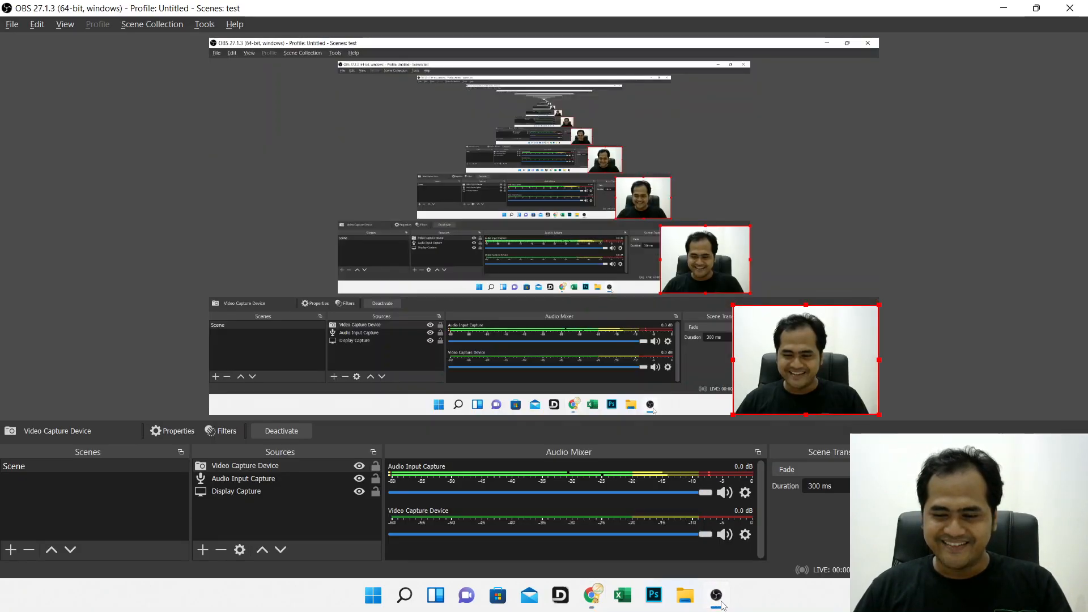
click(718, 598)
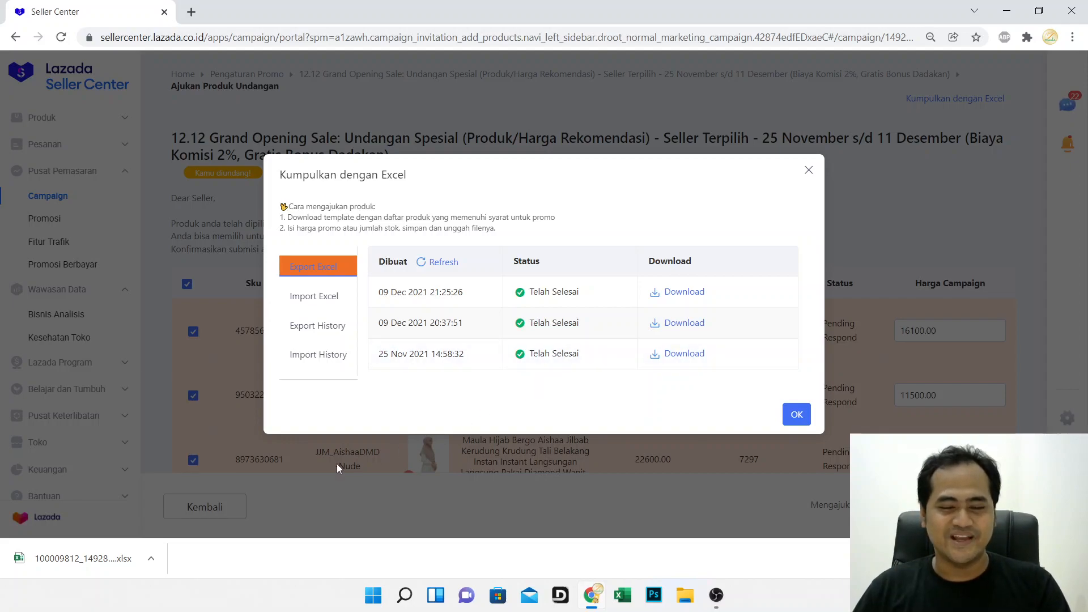
- Open the downloaded product file in a maximized Excel window and enable editing
click(65, 557)
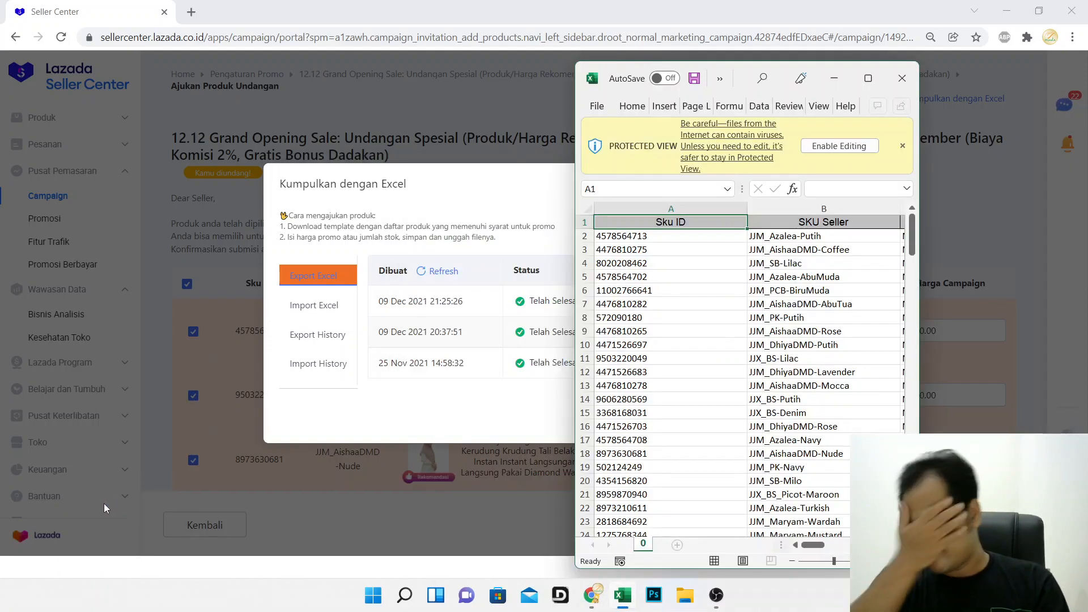
click(868, 78)
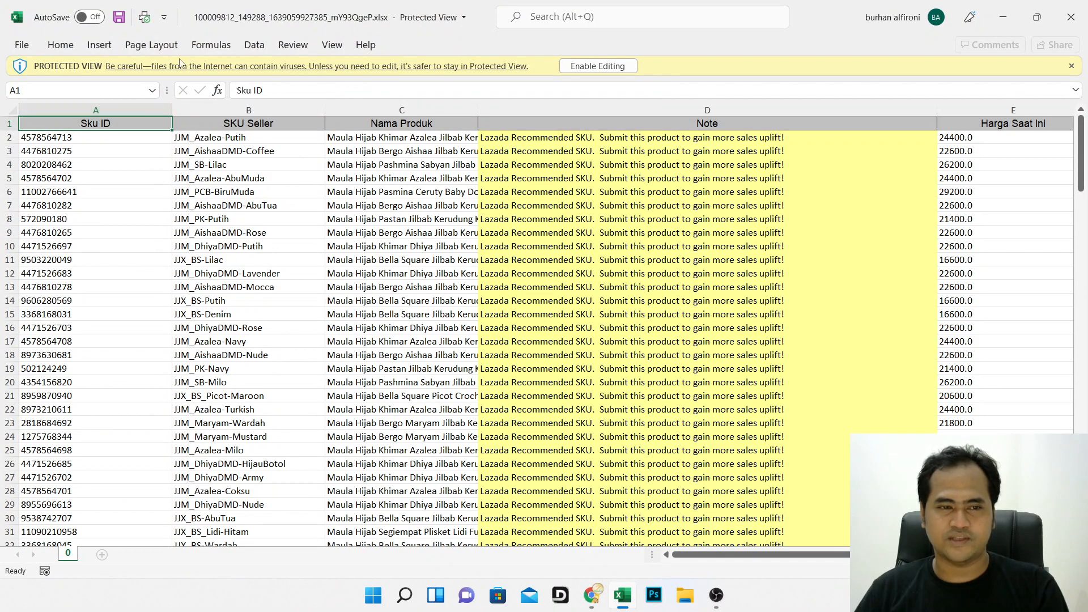
click(574, 68)
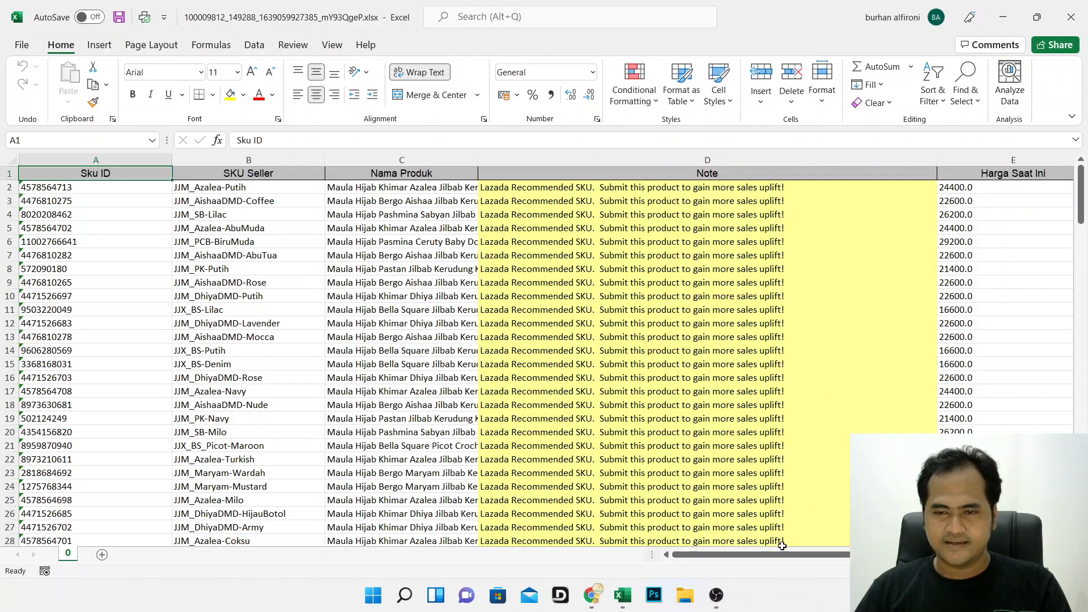
- Examine the SKU Seller column and the current, campaign and recommended price columns of the exported sheet
drag(796, 556, 687, 561)
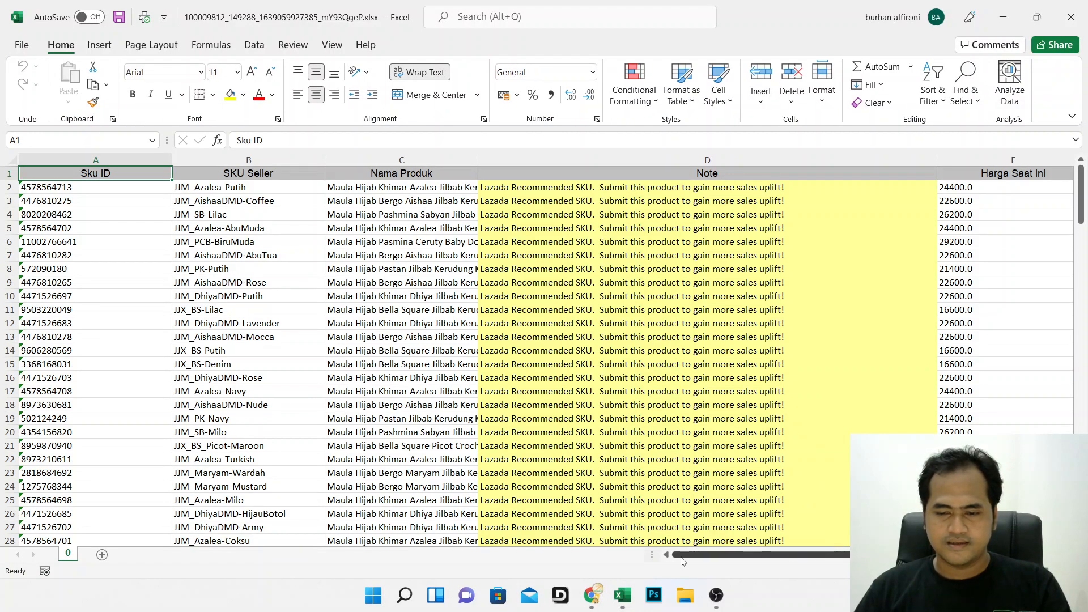
click(215, 192)
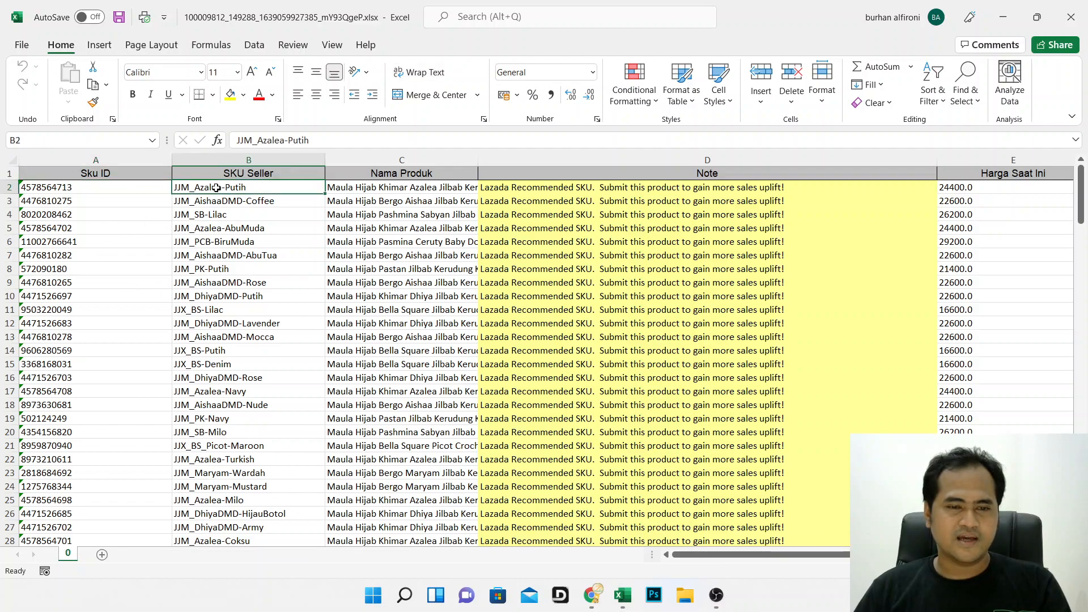
click(213, 173)
click(209, 160)
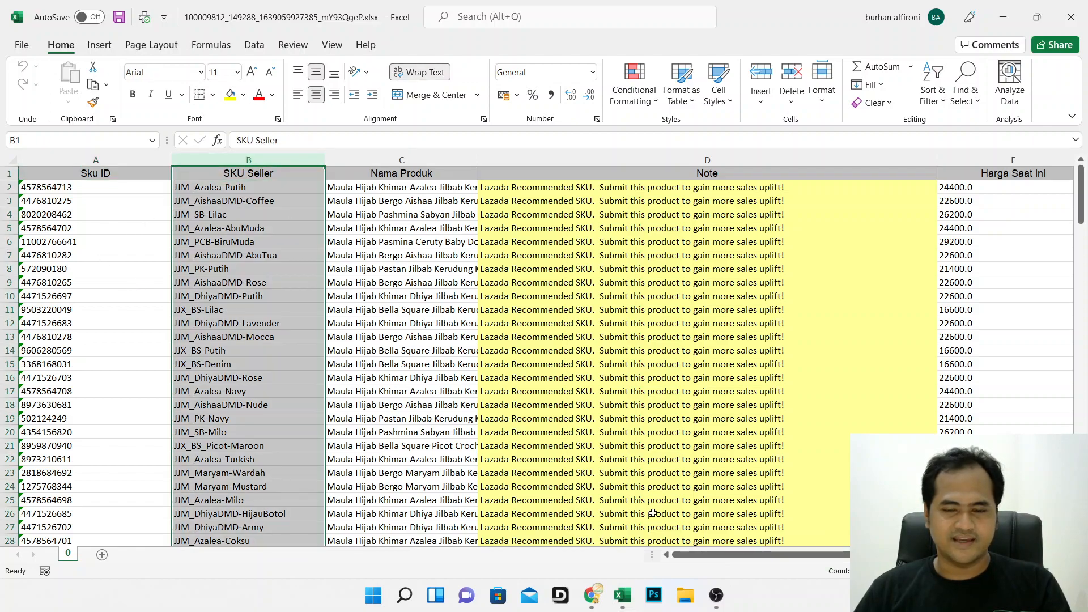
drag(708, 557, 882, 554)
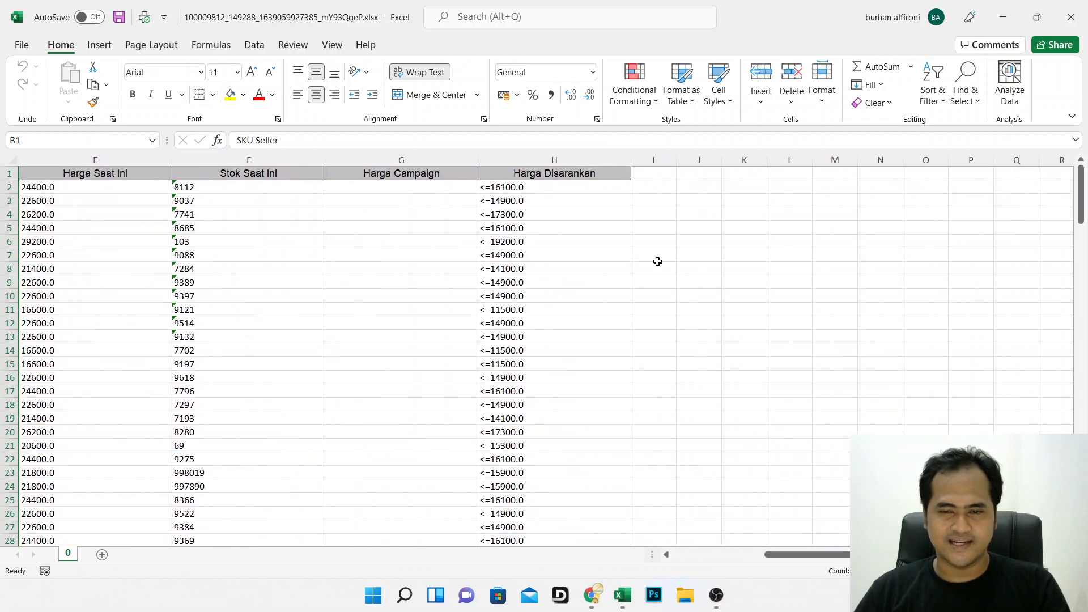
click(376, 173)
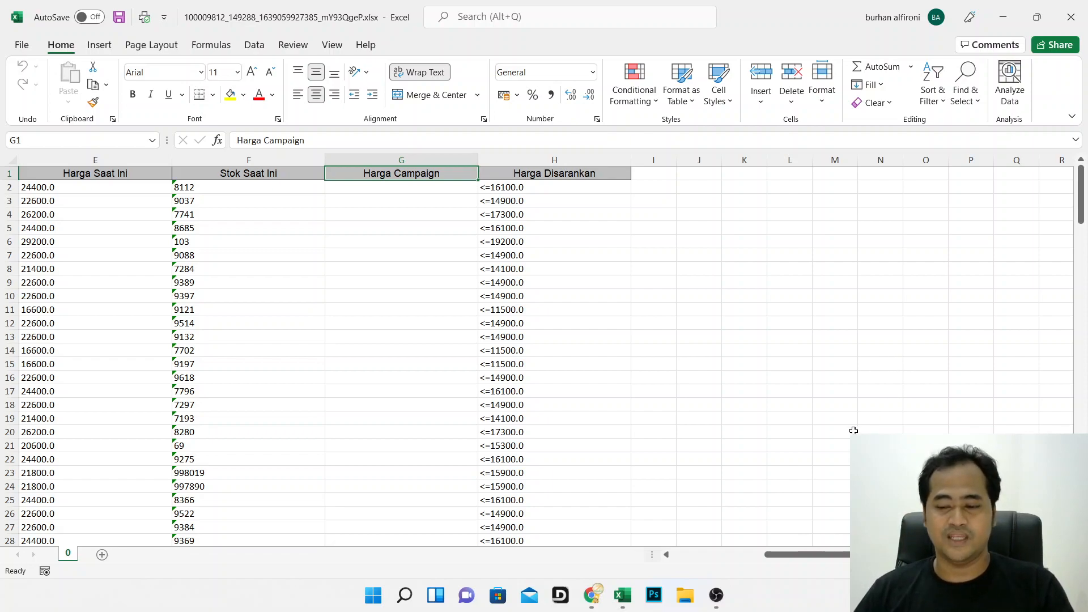
drag(793, 554, 697, 563)
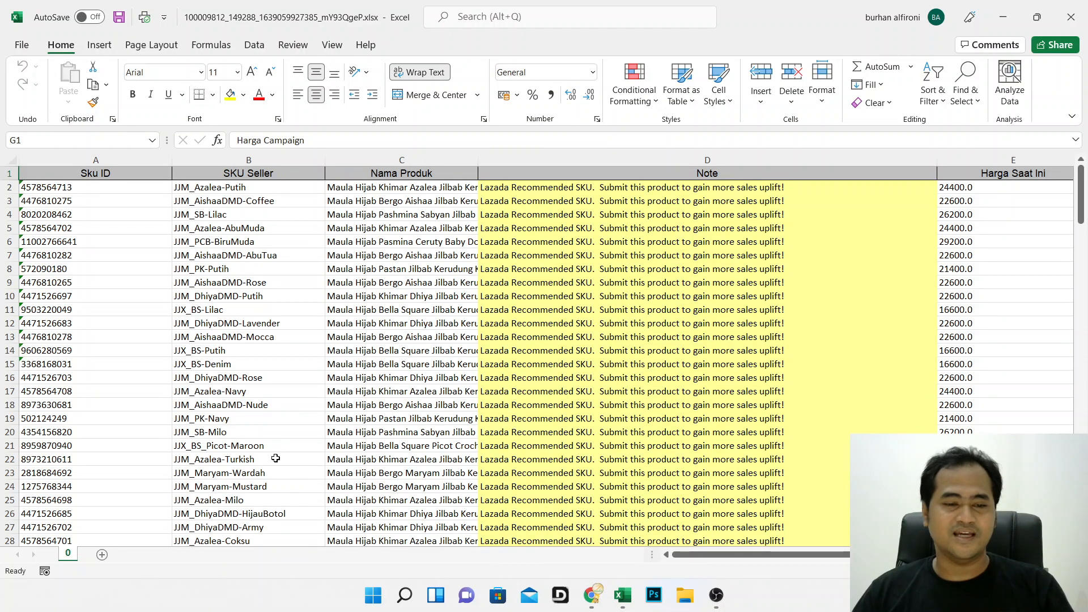
click(202, 189)
key(ctrl+shift+Down)
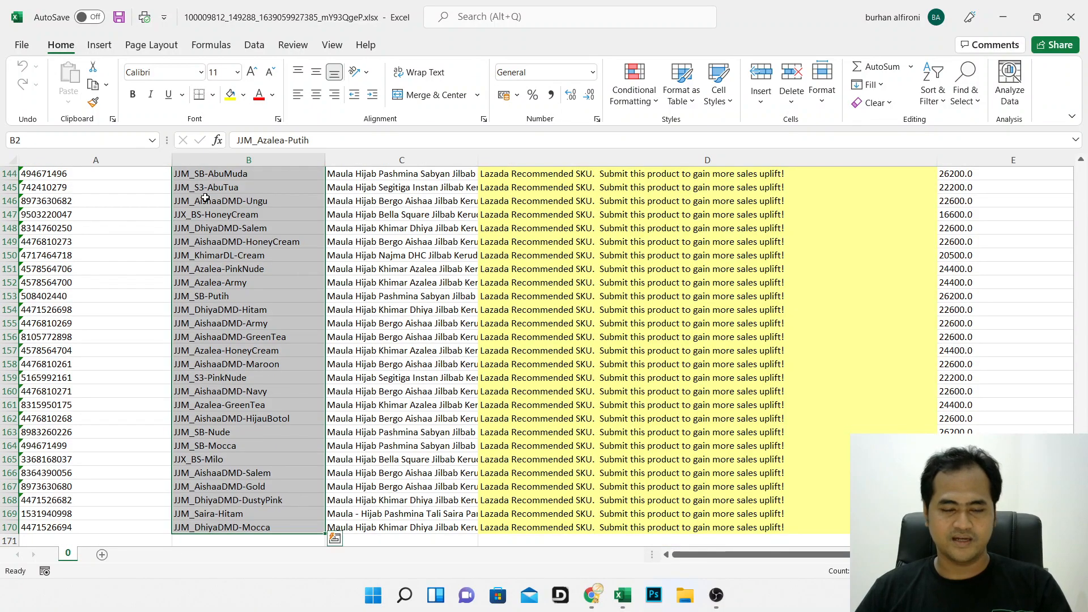
key(ctrl+q)
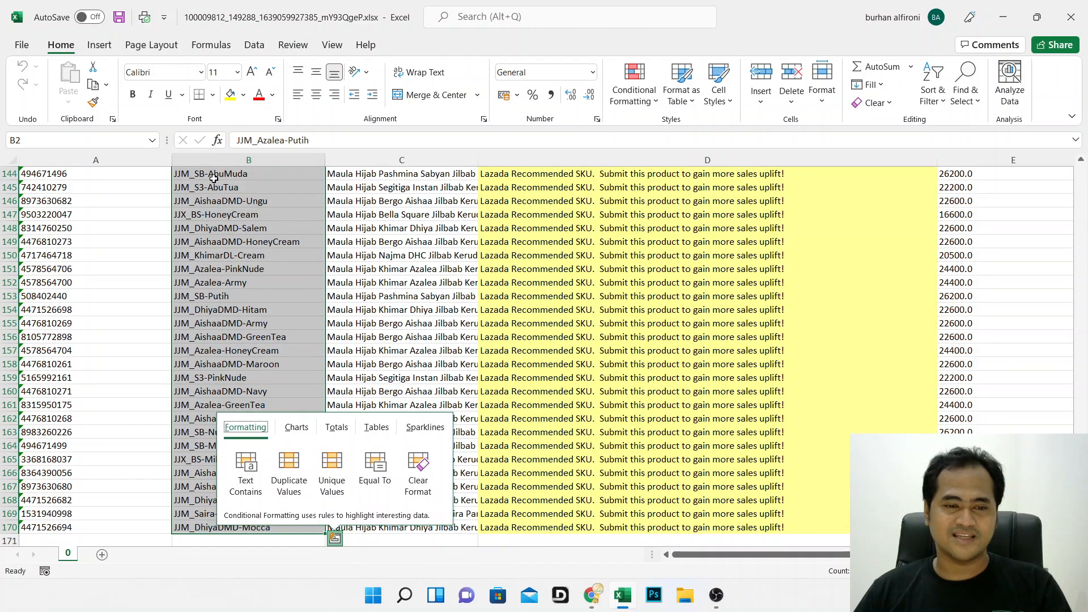
click(214, 179)
key(ctrl+Up)
- Copy all seller SKUs from B2 down to the last filled row of the exported sheet
click(214, 180)
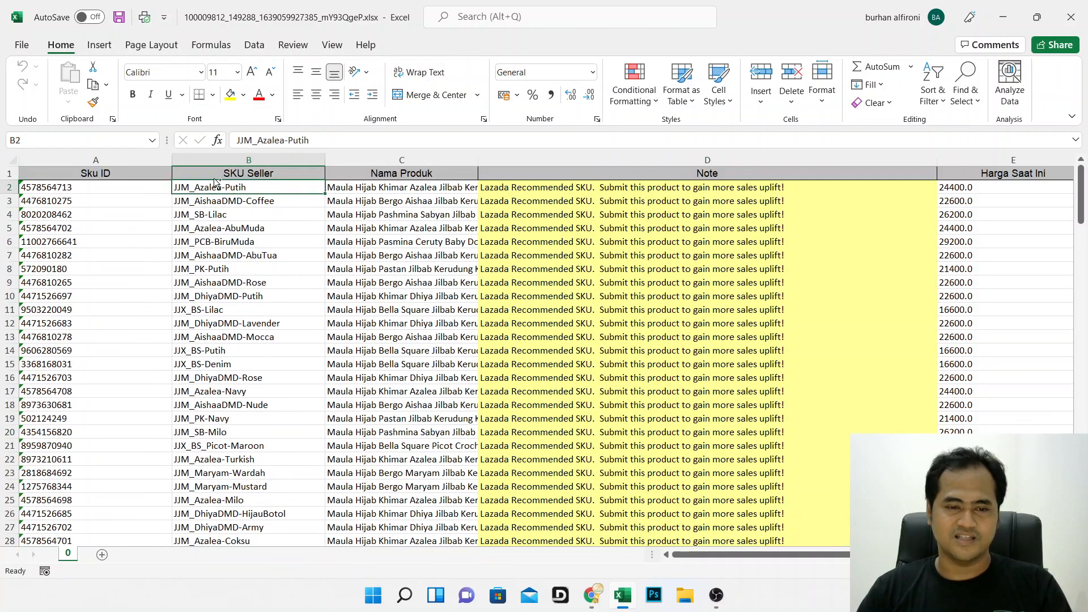
key(ctrl+shift+Down)
key(ctrl+c)
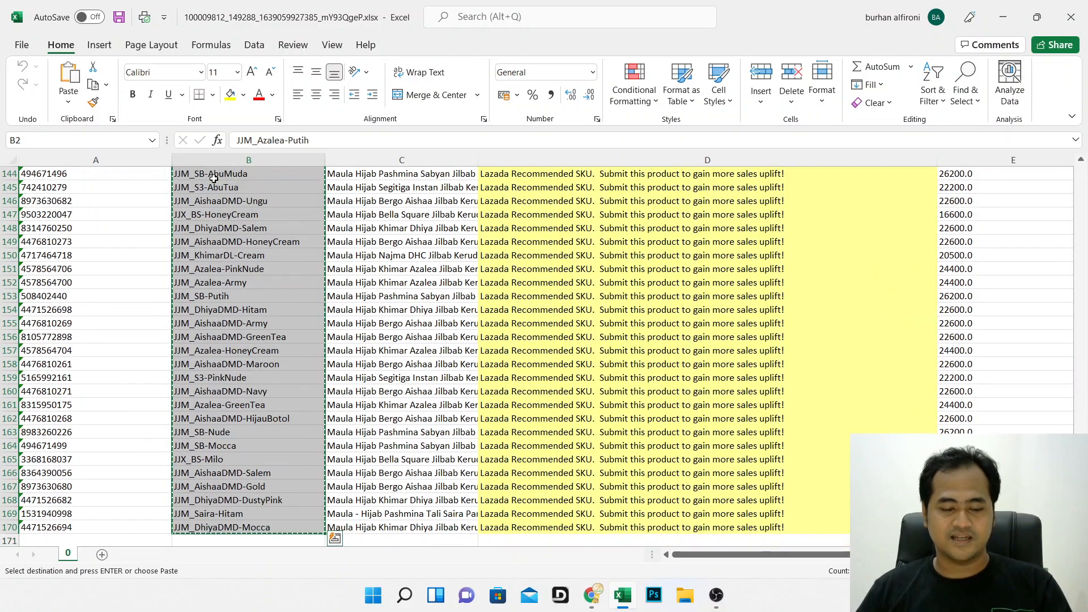
- Create a blank workbook and enter the headers SKU, HARGA FS and HARGA MEGA in cells A1 to C1
key(alt+Tab)
key(alt+Tab)
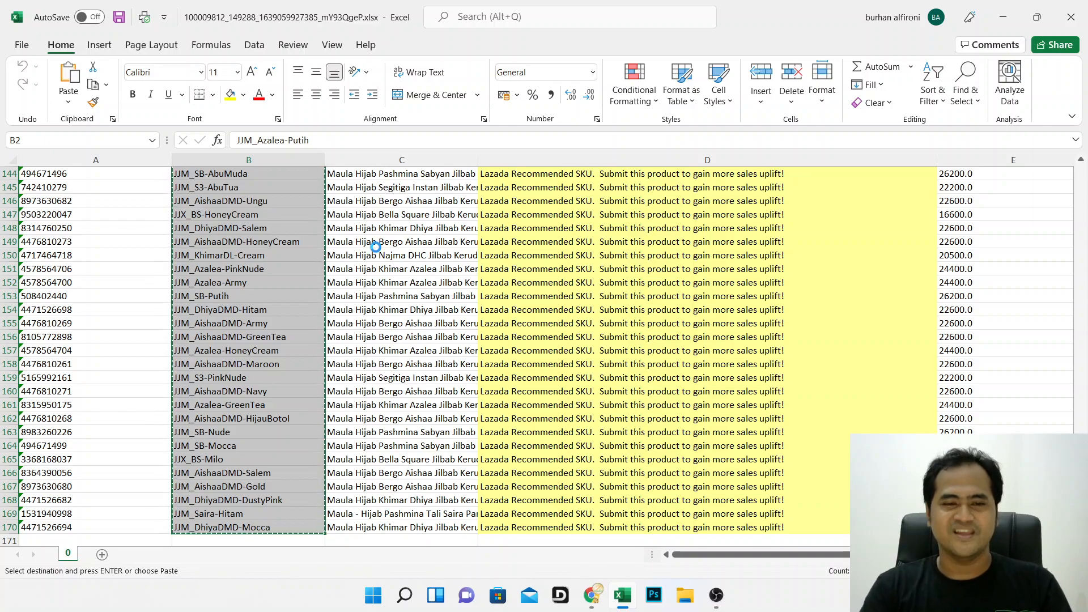
key(ctrl+n)
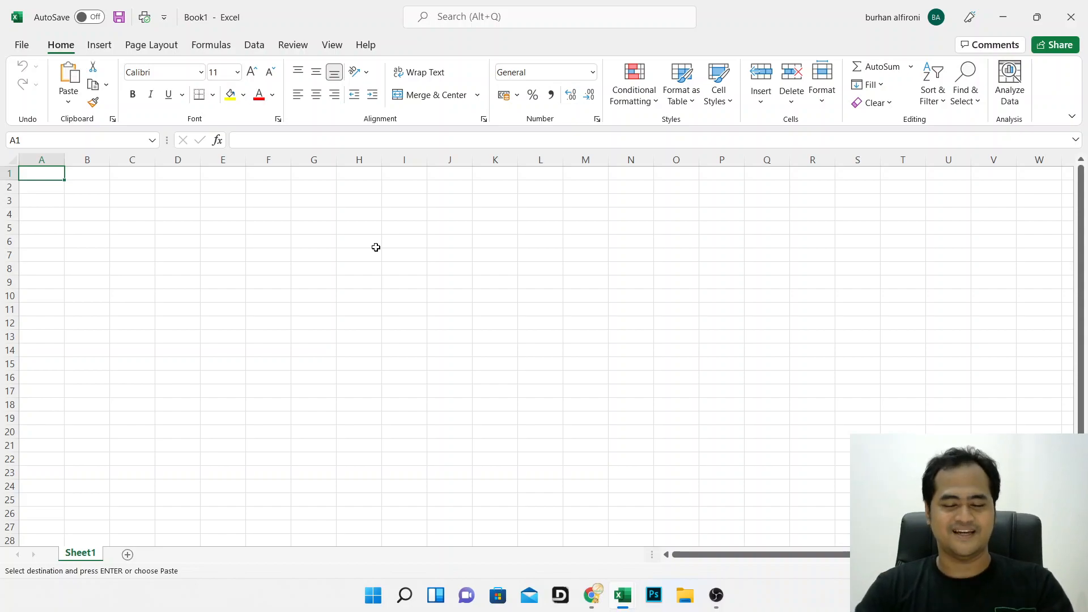
text(H)
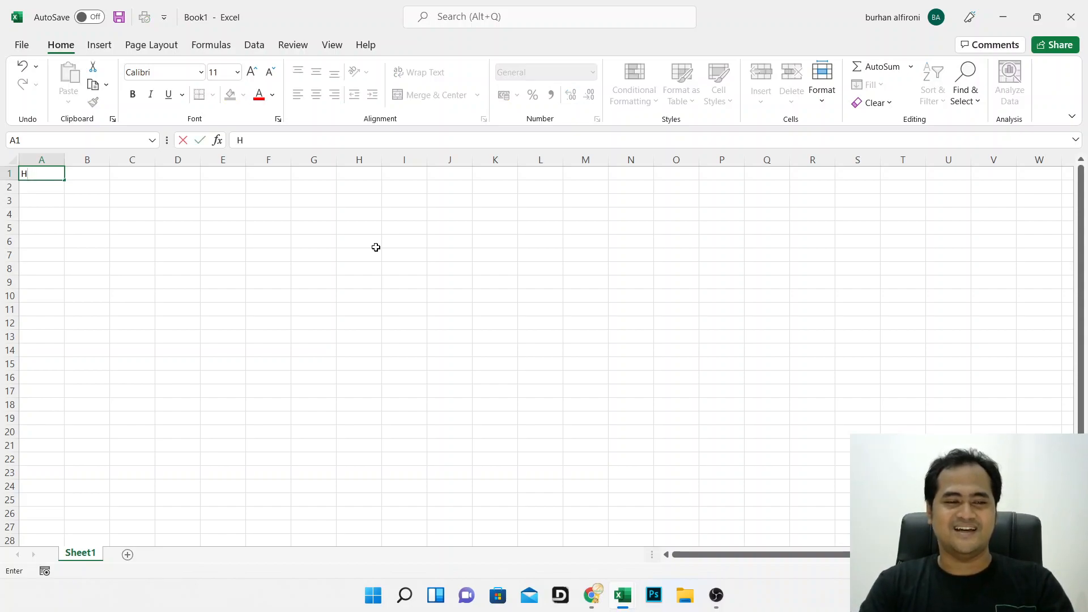
text(KU)
key(Tab)
text(HARGA FS)
key(Tab)
text(HARGA MEGA)
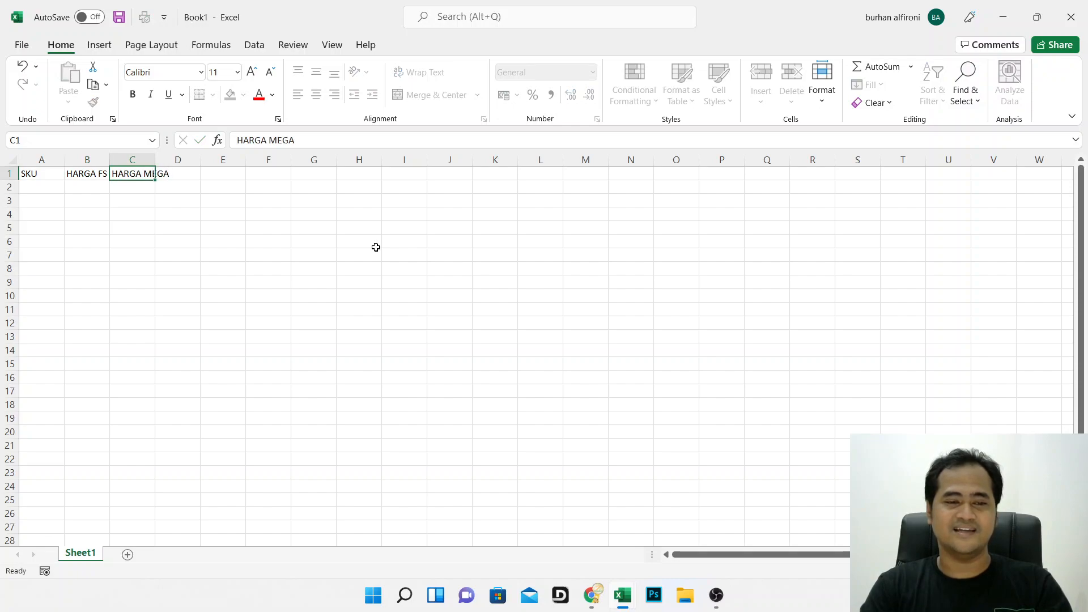
- Add the header HARGA A+ in cell D1 and autofit the price header columns to their text
key(Tab)
text(HARGA A)
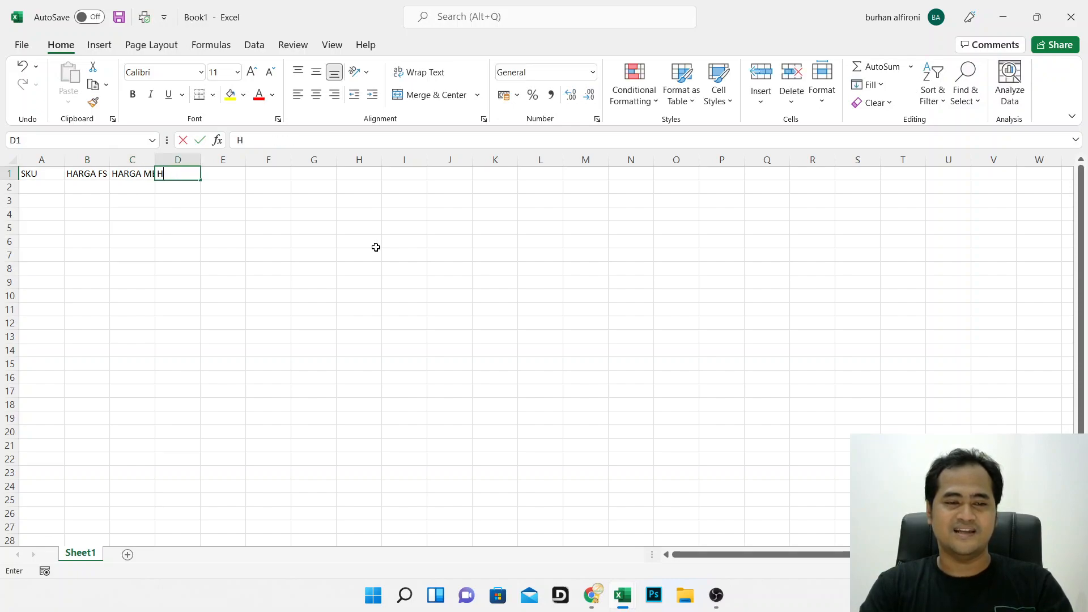
text(+)
key(Tab)
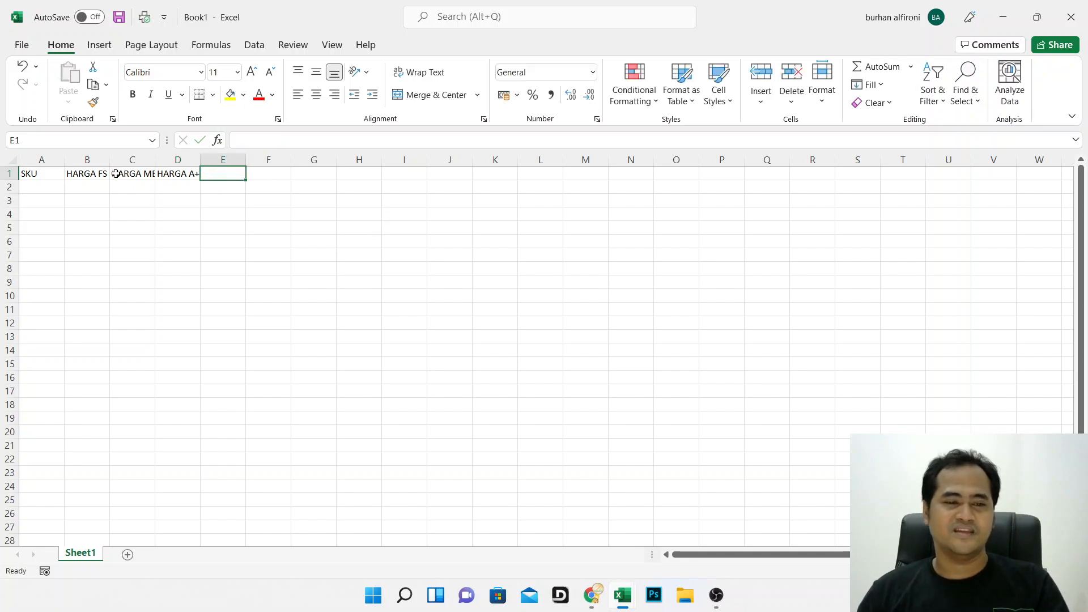
click(105, 173)
drag(107, 164, 107, 163)
drag(156, 160, 157, 160)
double_click(157, 158)
double_click(216, 158)
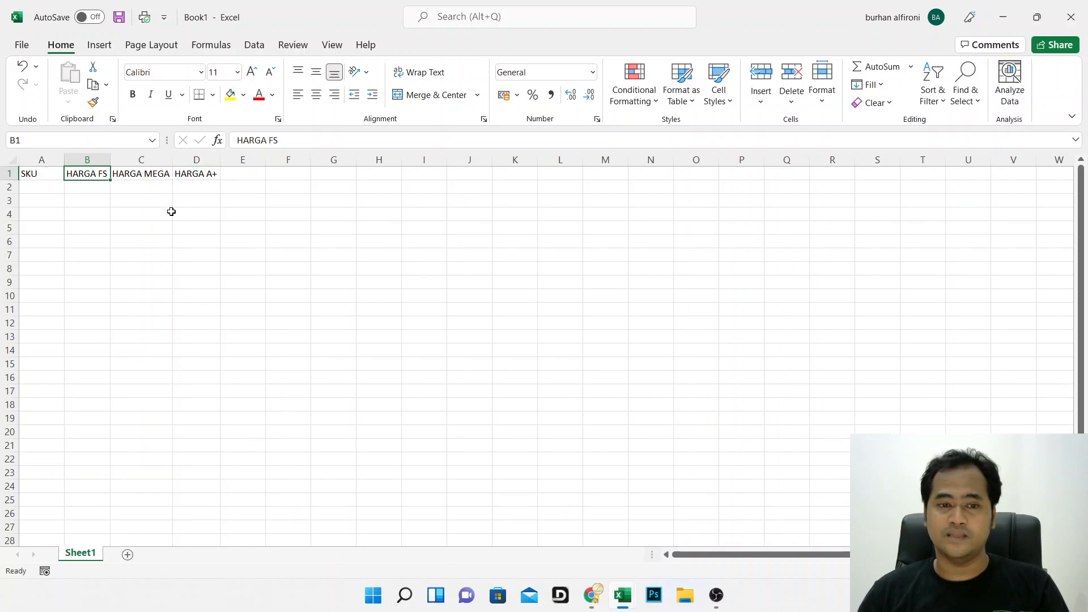
- Copy the seller SKUs from the exported sheet into the new workbook starting at A2, and autofit column A
click(42, 187)
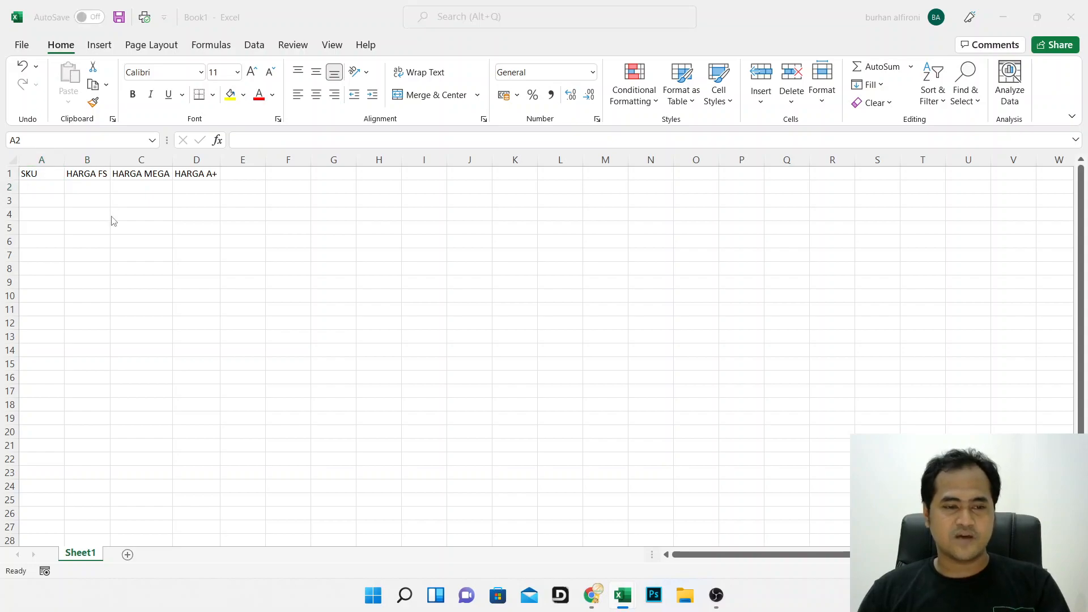
key(alt+Tab)
key(ctrl+c)
key(alt+Tab)
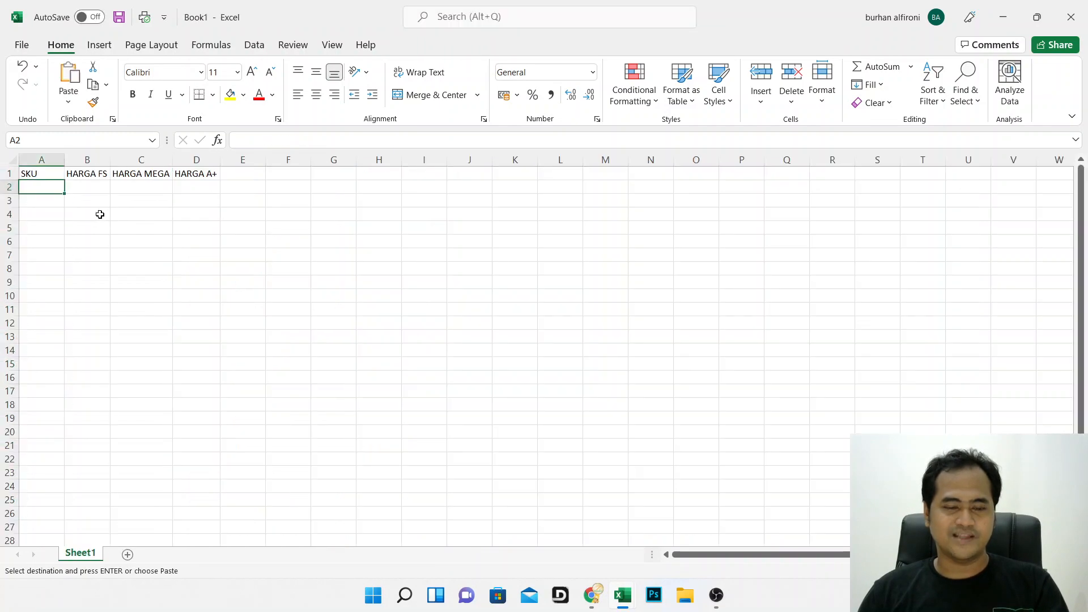
key(ctrl+v)
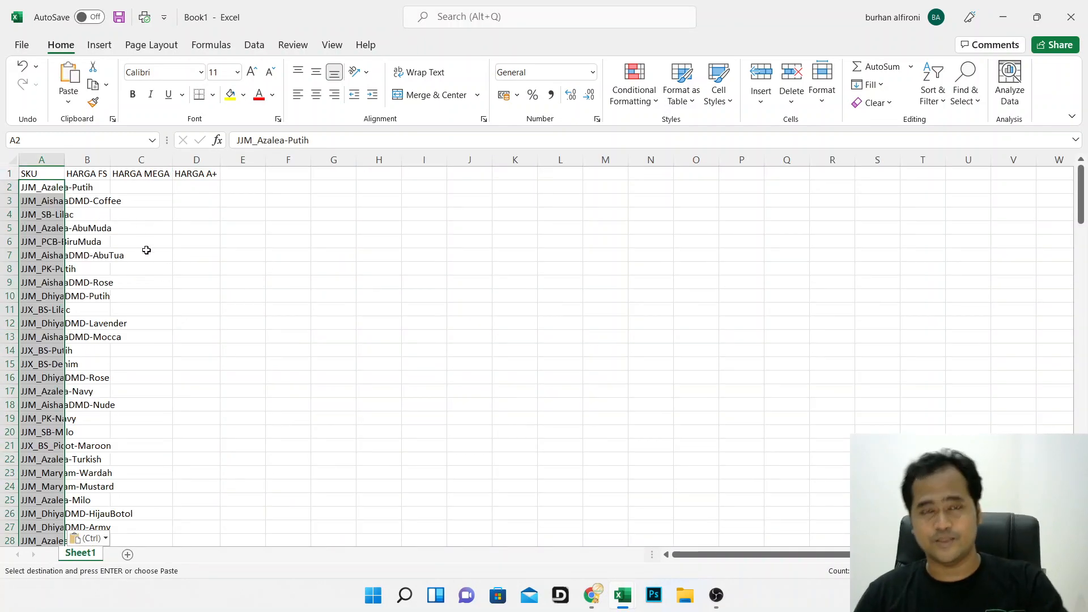
double_click(63, 165)
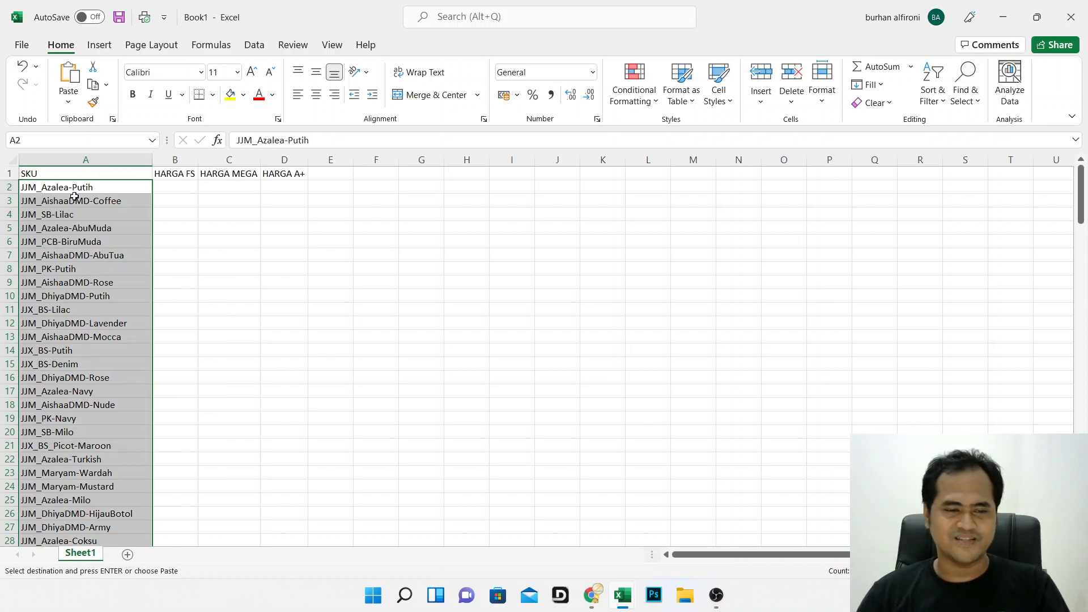
- Enter 17000 in C2 under HARGA MEGA and fill it down for every SKU row
click(55, 175)
drag(55, 176, 273, 180)
click(288, 241)
click(181, 185)
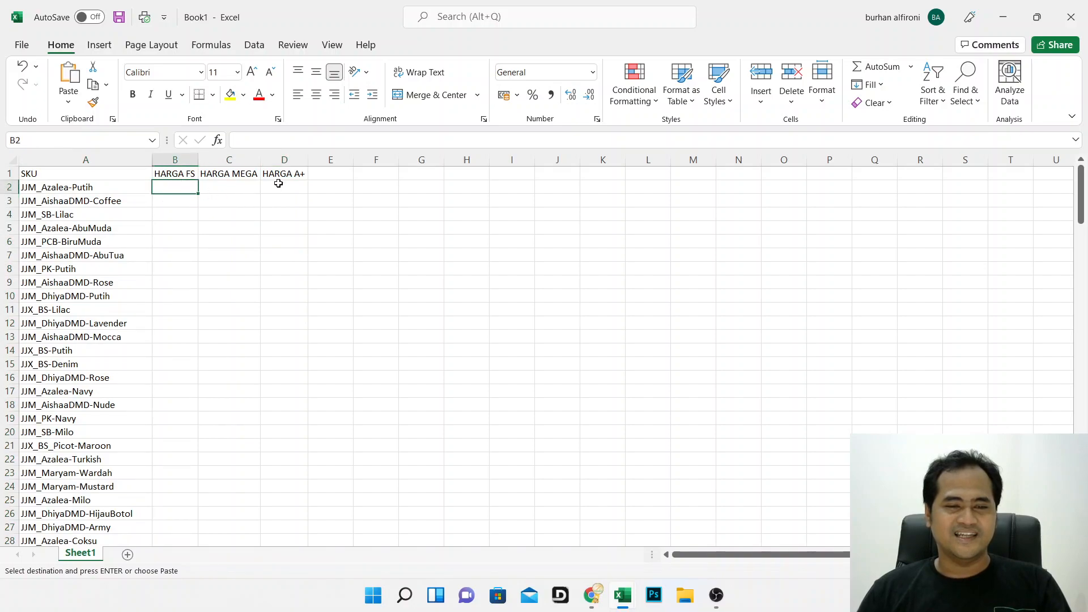
click(238, 184)
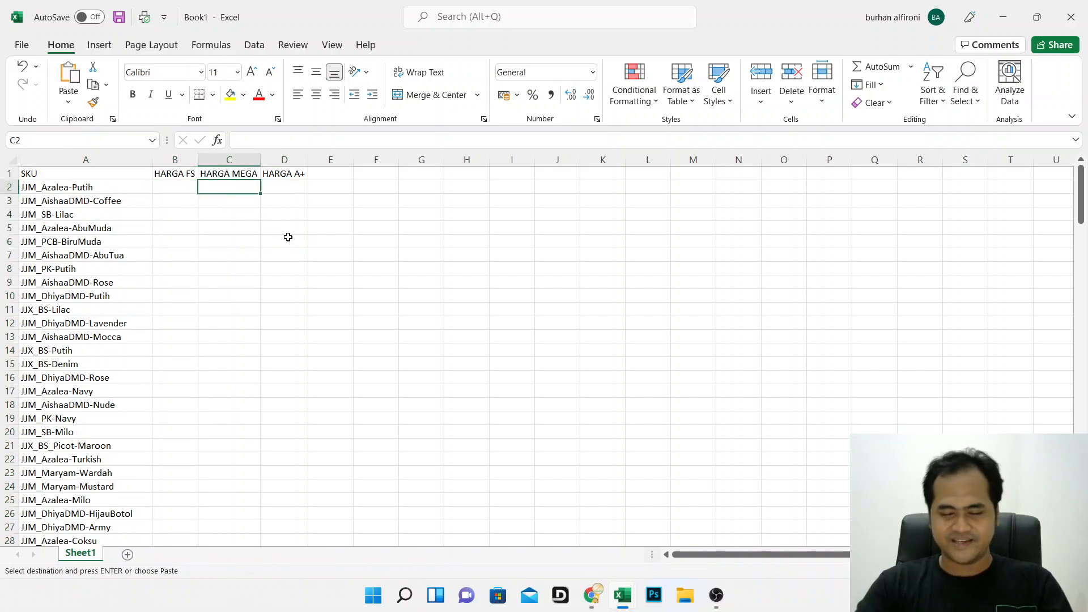
text(17000)
key(Return)
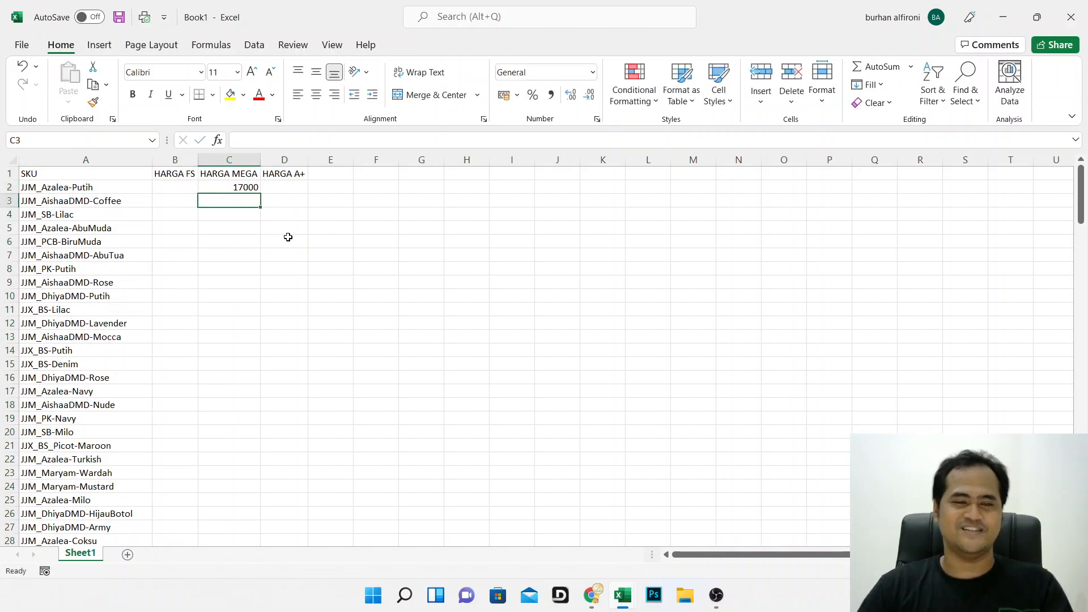
click(248, 187)
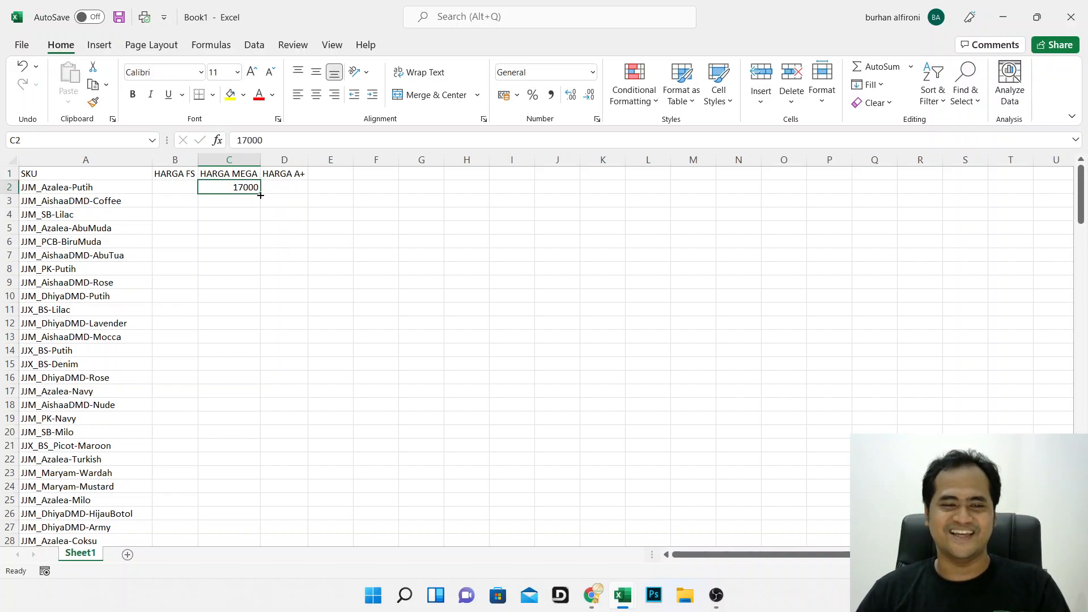
double_click(261, 194)
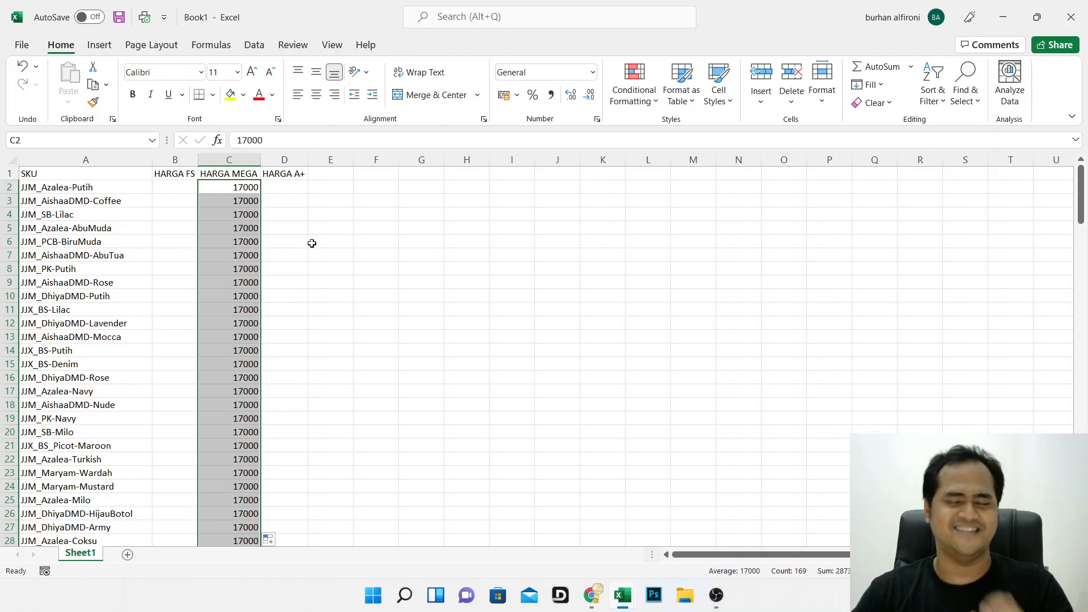
- Save the new workbook as DAFTAR HARGA in the test folder inside Downloads
key(ctrl+s)
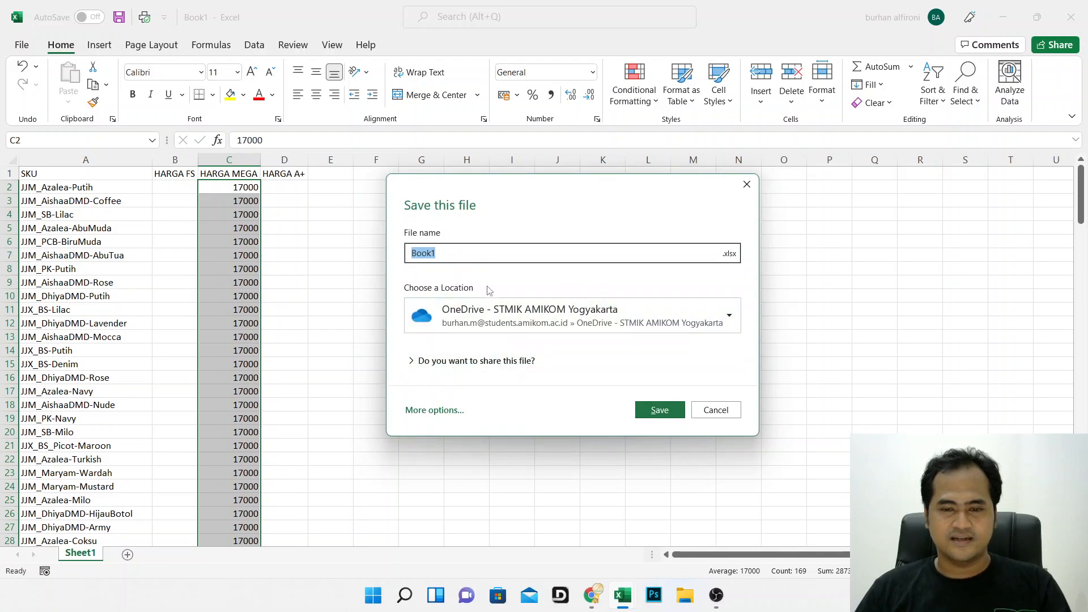
click(490, 315)
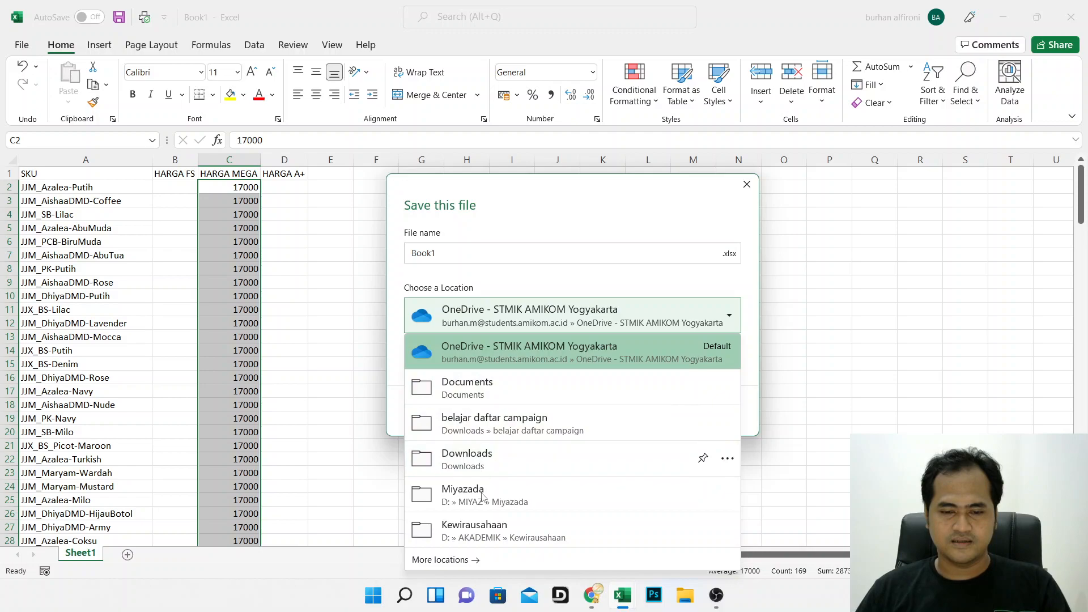
click(528, 351)
click(433, 411)
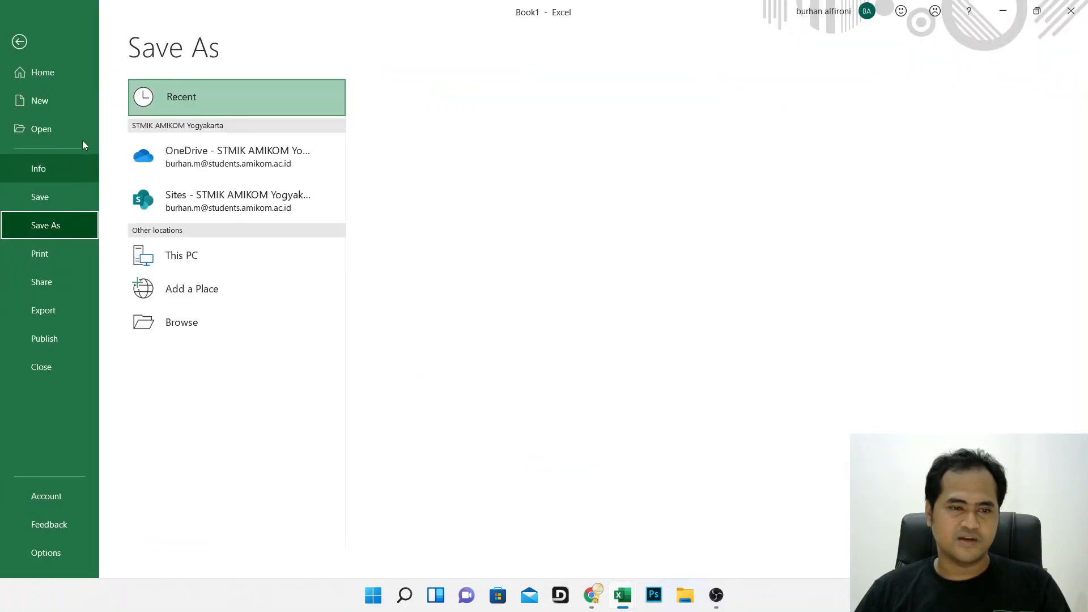
click(179, 323)
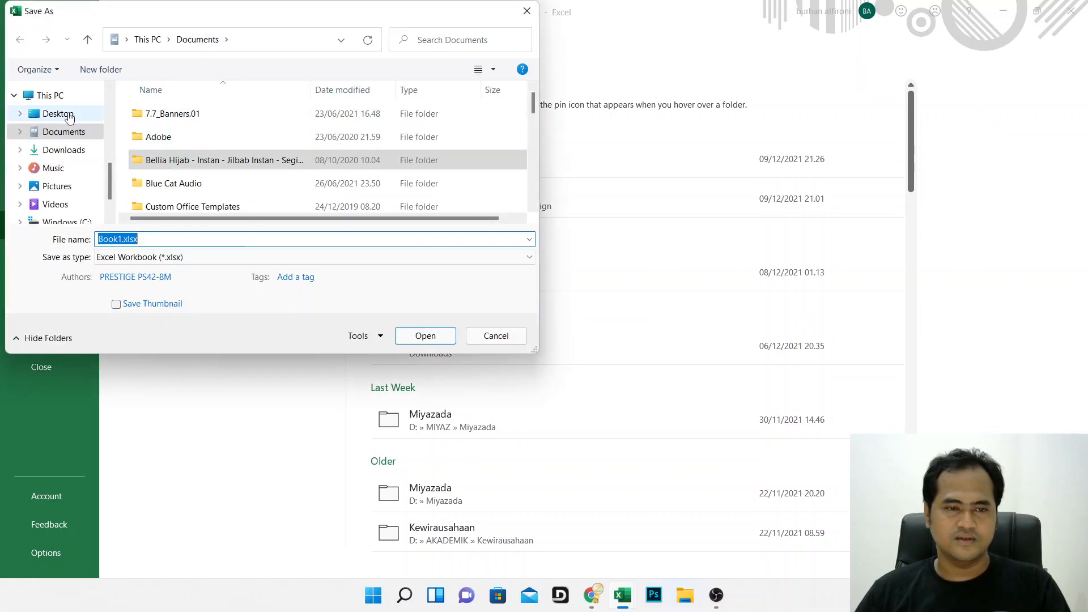
click(63, 150)
click(64, 131)
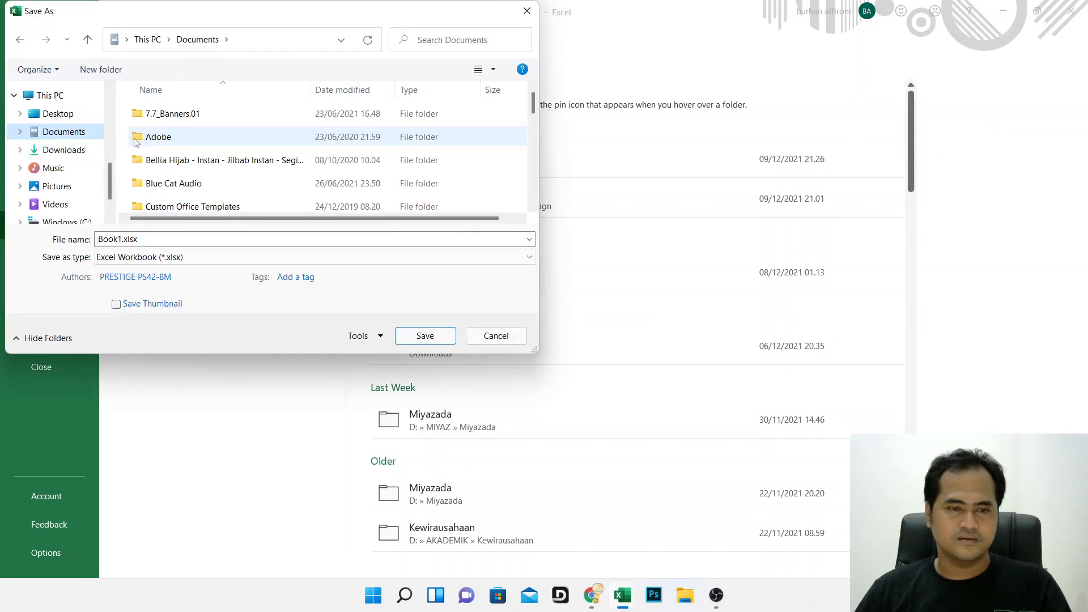
click(64, 149)
click(158, 135)
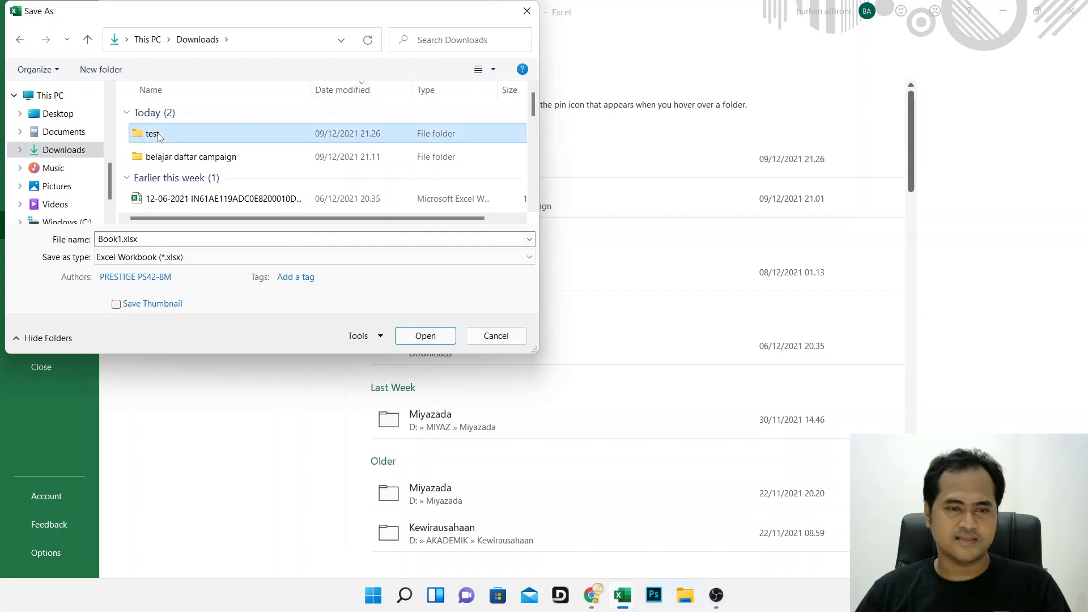
key(Return)
text(DAFTAR HARGA)
key(Return)
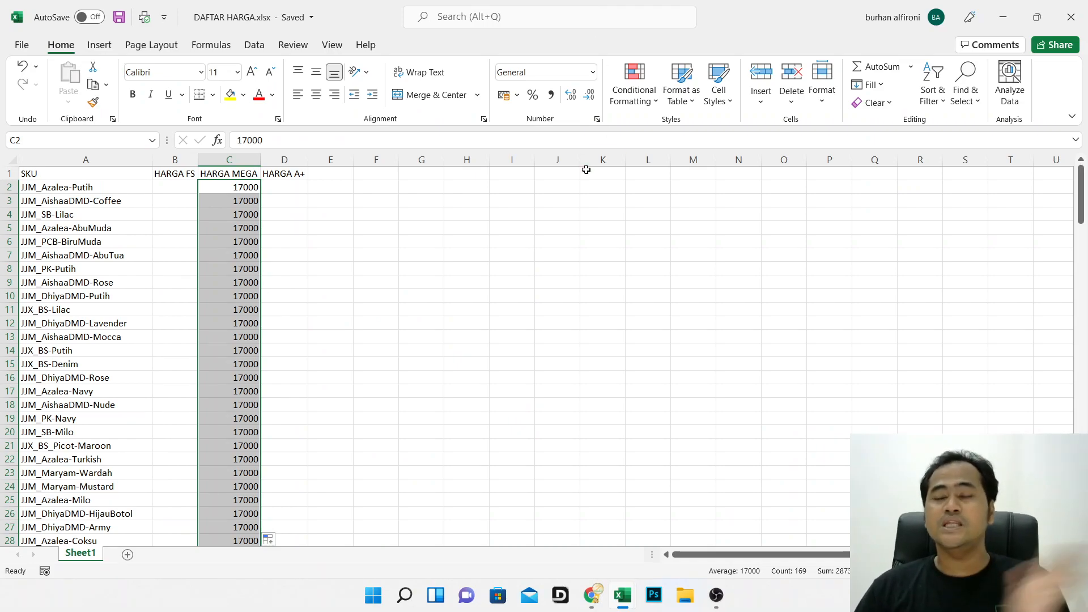
- Enter 1 in B2 and B3 under HARGA FS and fill the value down for all SKU rows
click(576, 239)
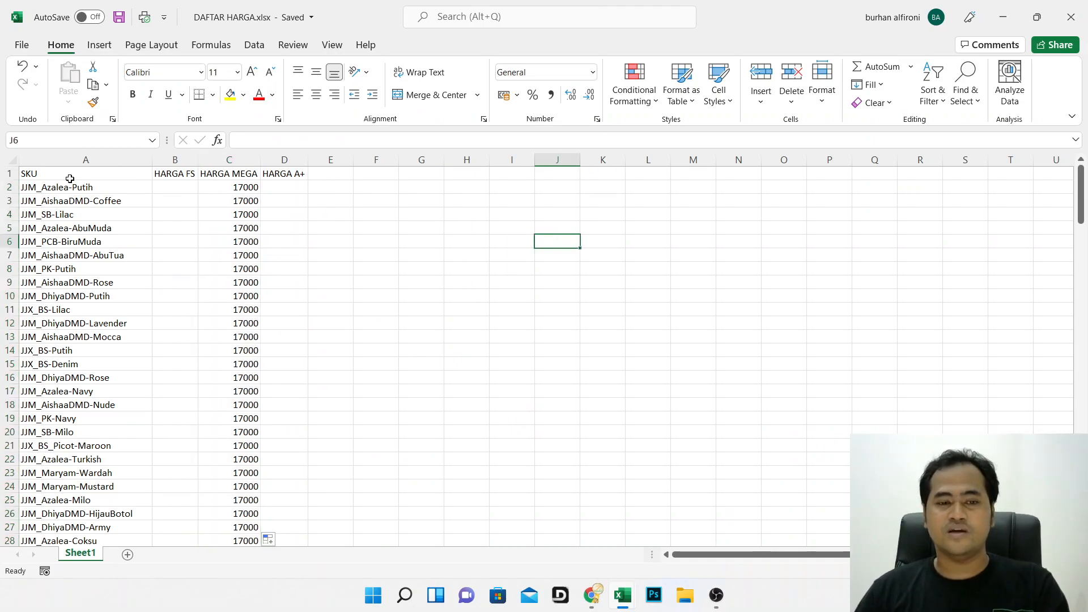
click(172, 188)
text(1)
key(Return)
text(1)
key(Return)
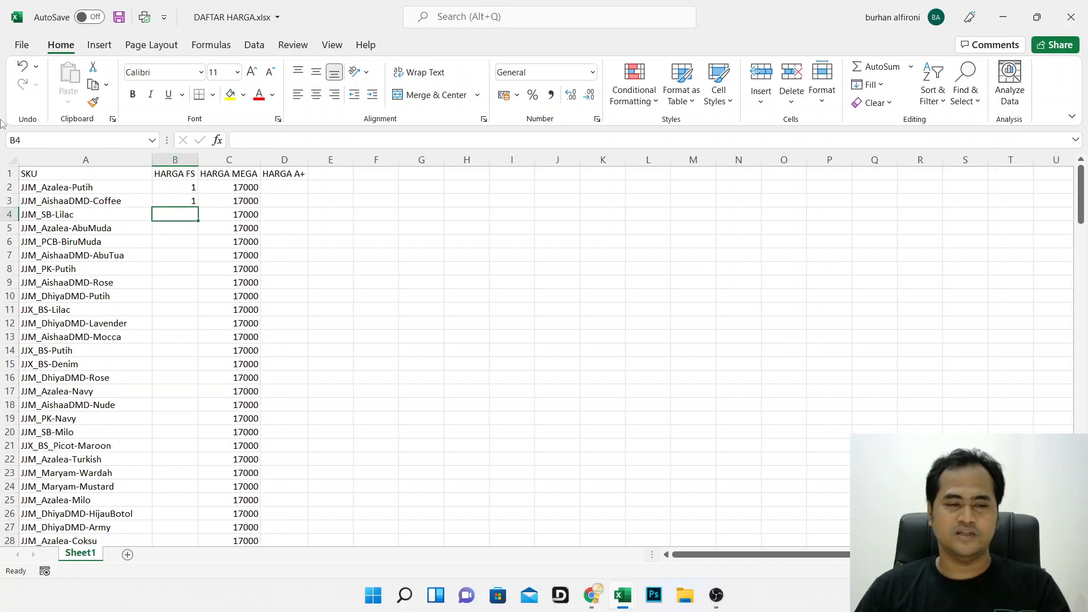
drag(185, 184, 182, 201)
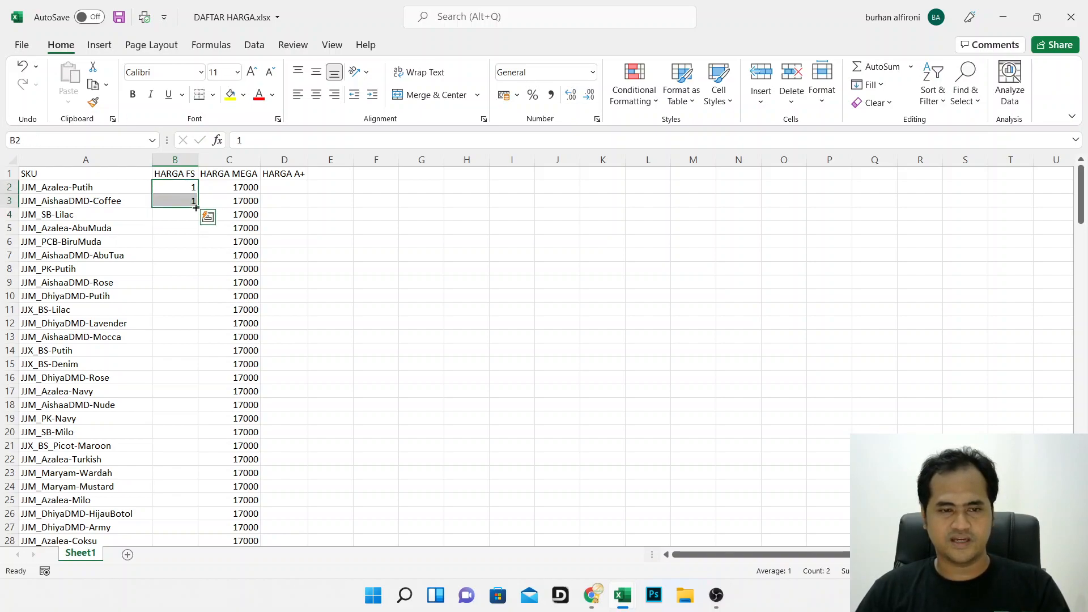
double_click(195, 207)
- Enter 22 in D2 and D3 under HARGA A+, fill it down for all SKU rows, and save the workbook
click(287, 188)
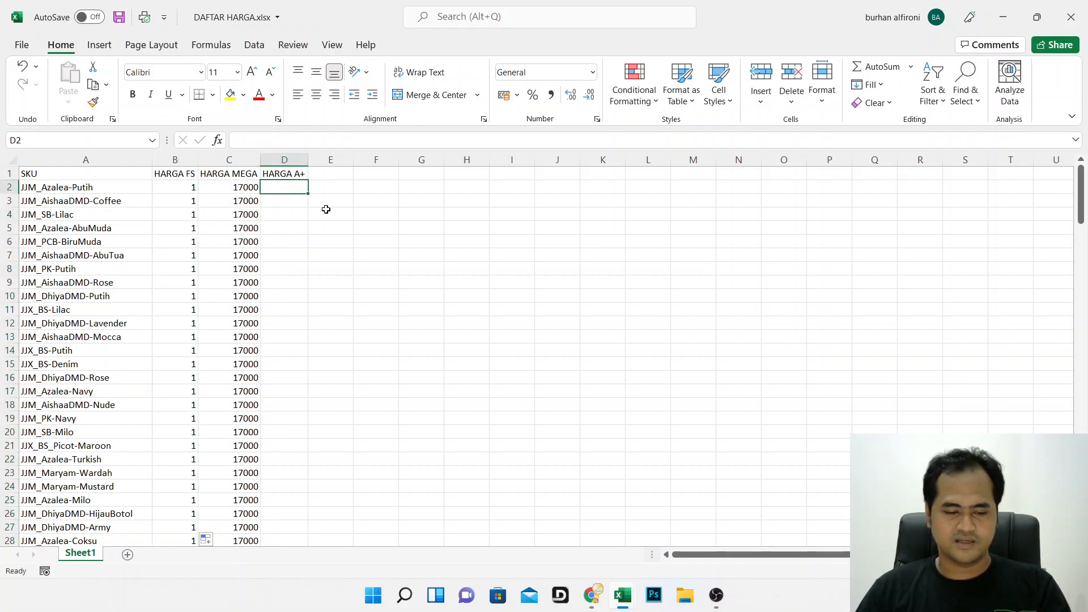
text(22)
key(Return)
text(22)
key(Return)
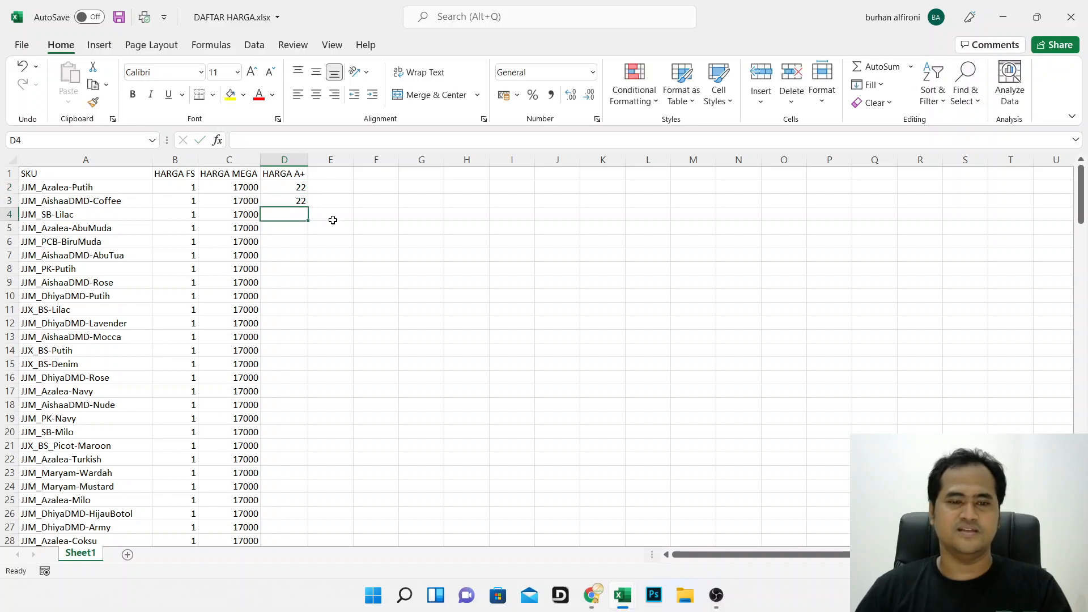
click(283, 202)
double_click(308, 209)
click(464, 258)
key(ctrl+s)
- Switch to the exported product workbook and examine the recommended prices in the Harga Disarankan column
key(alt+Tab)
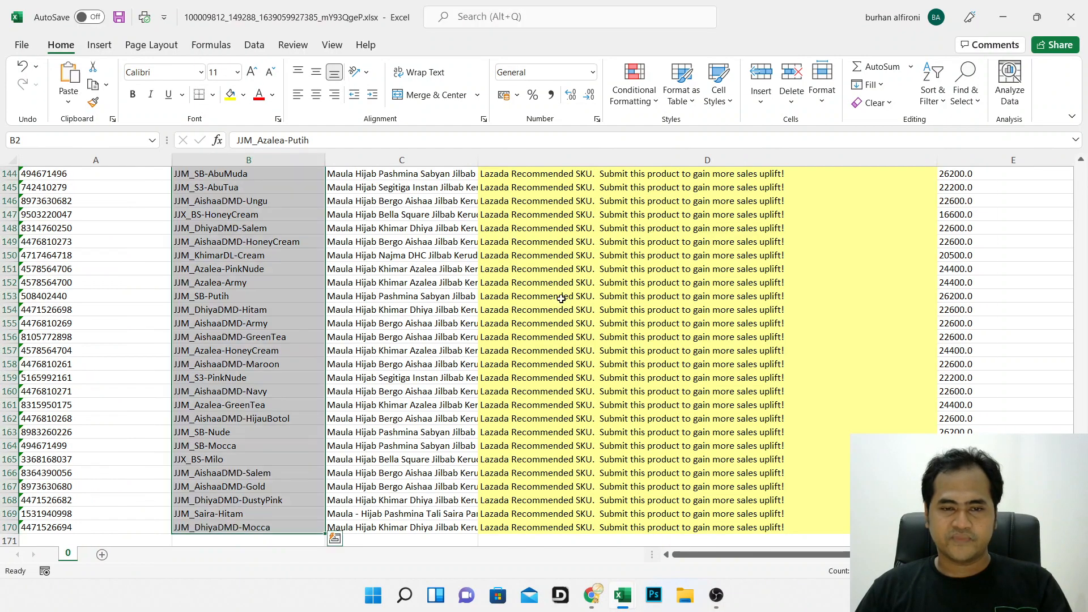
drag(772, 559, 864, 555)
scroll(505, 366, up, 13)
scroll(505, 366, up, 20)
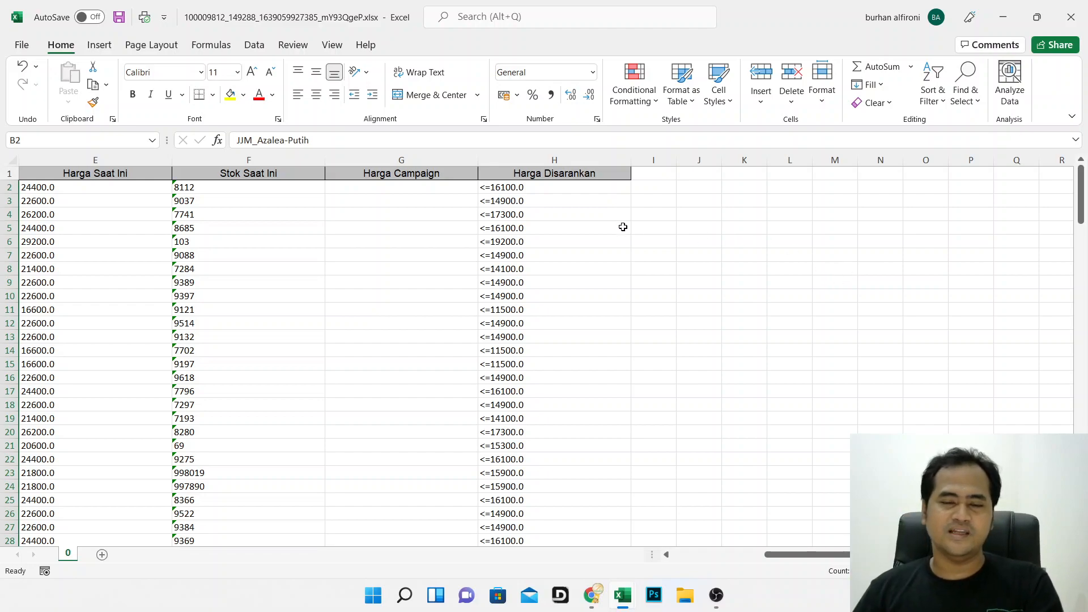
click(489, 189)
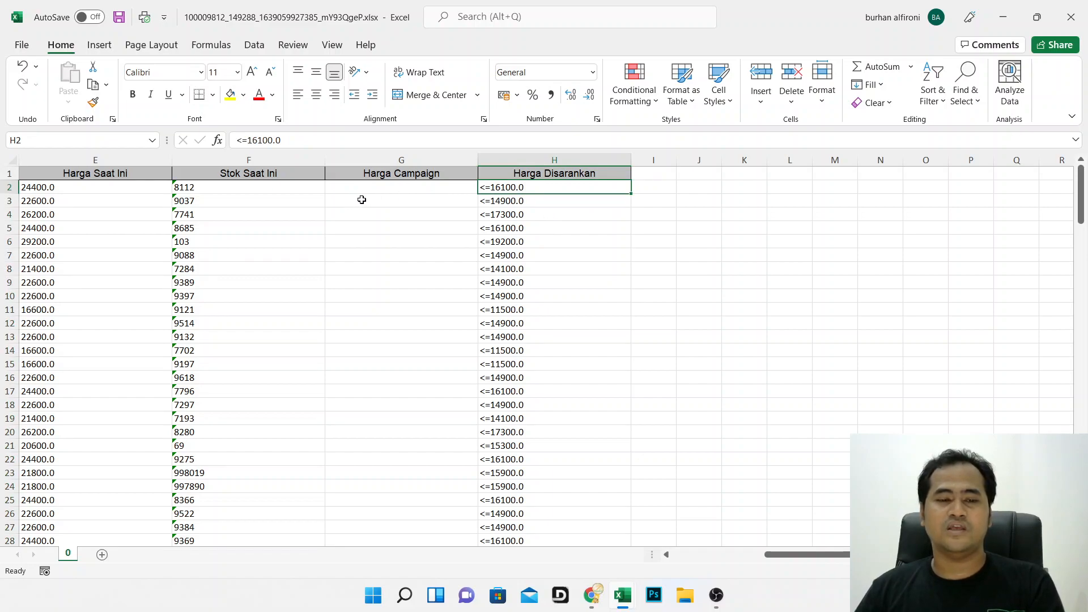
click(500, 210)
drag(495, 189, 507, 499)
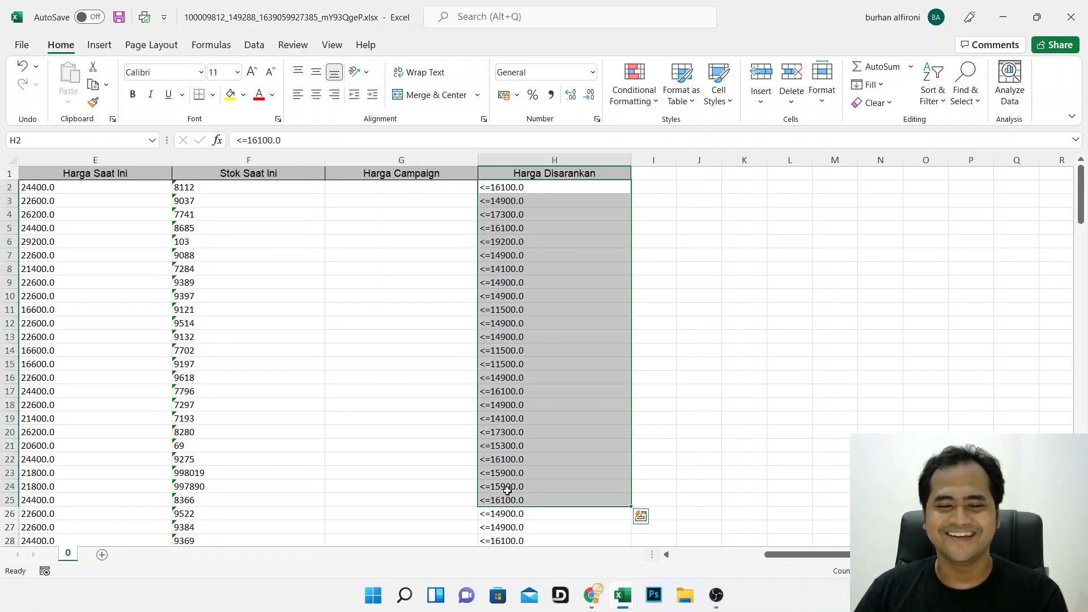
click(503, 187)
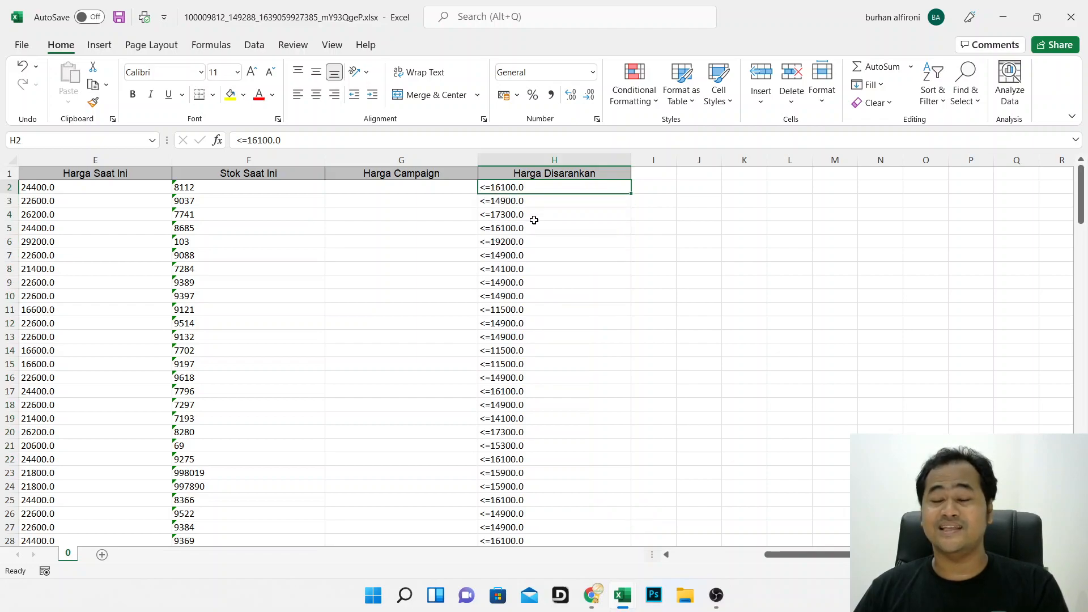
- Enter 16100 in I2 and 14900 in I3, Flash Fill the remaining recommended prices in column I, and spot-check rows 20 and 15
click(661, 191)
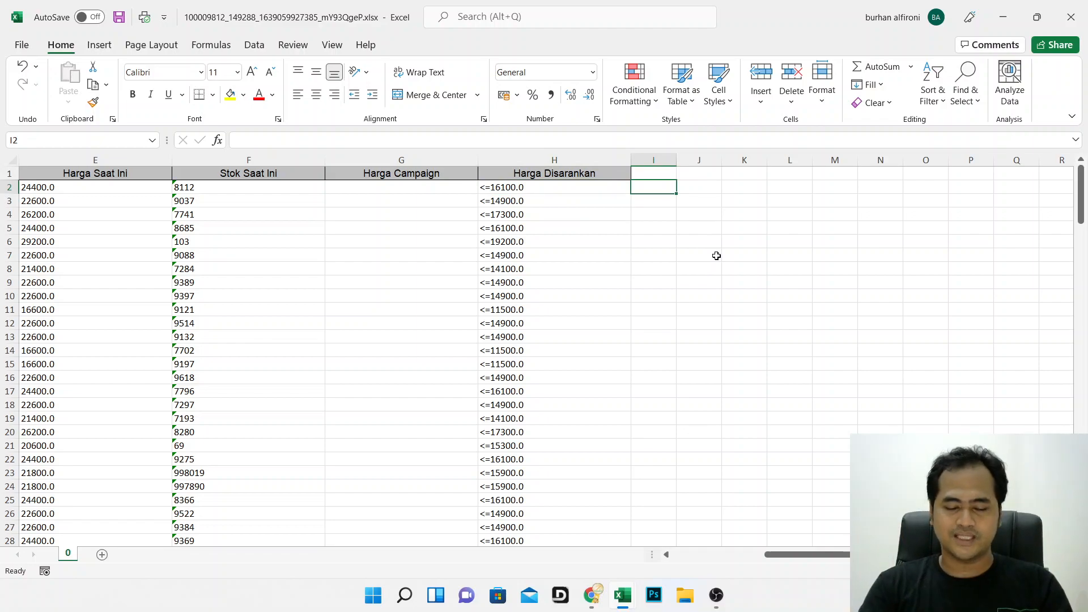
text(16100)
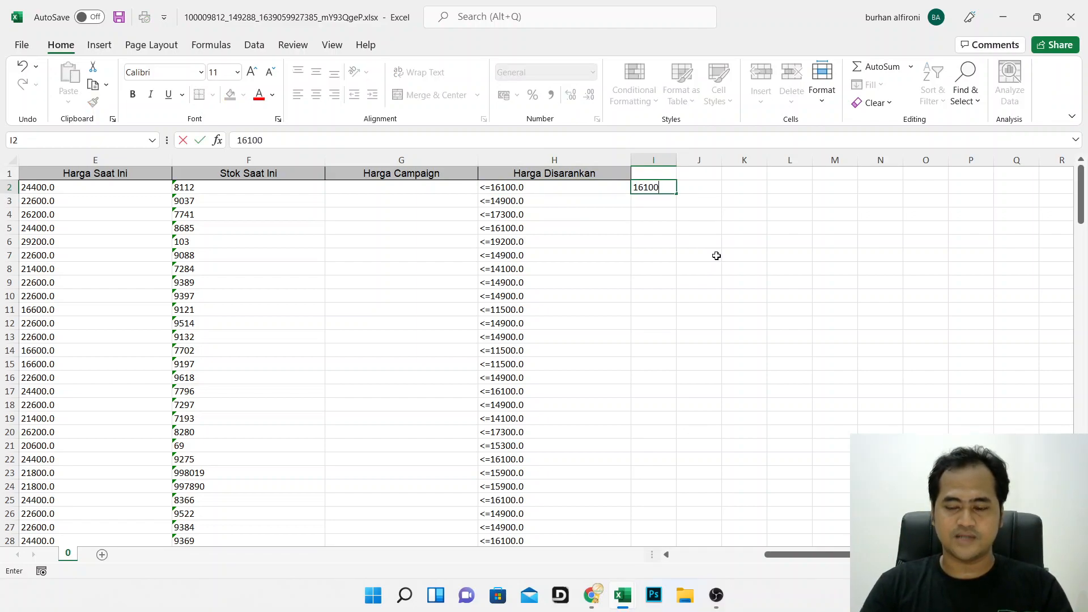
key(Return)
text(14900)
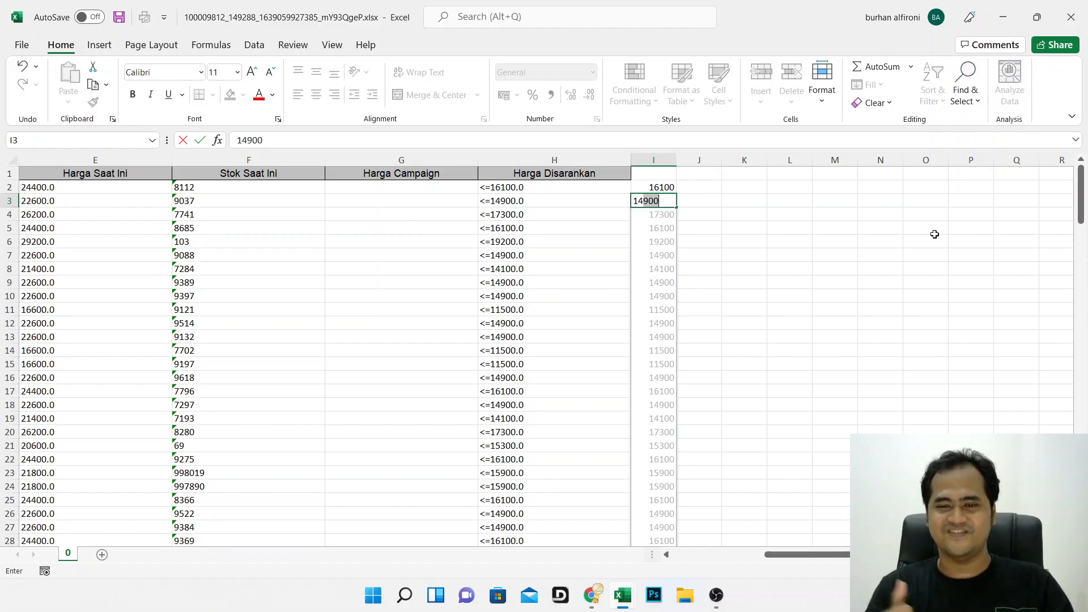
key(Return)
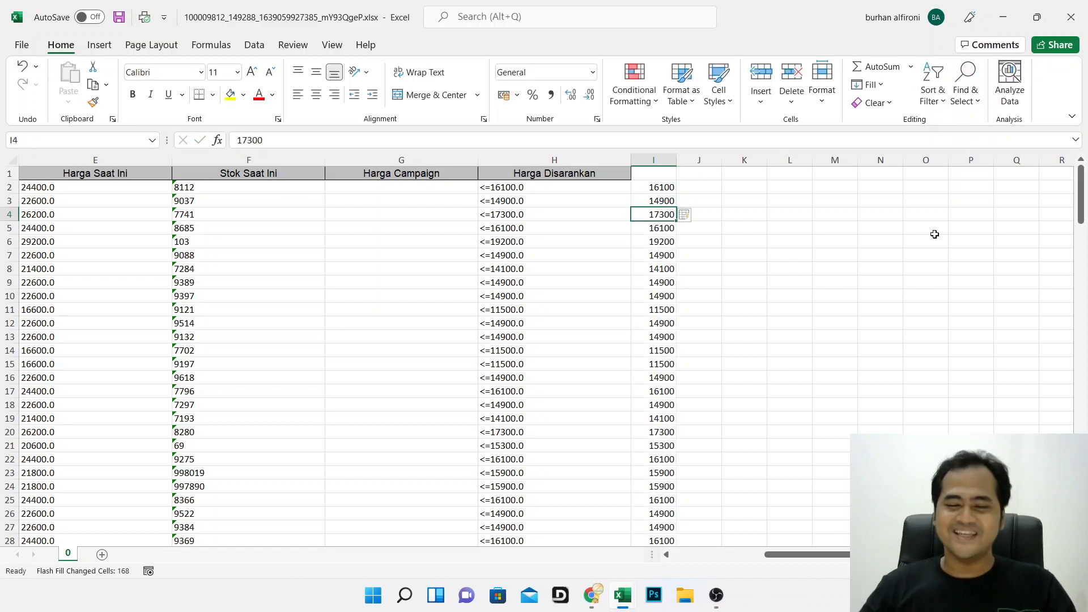
click(525, 432)
click(652, 432)
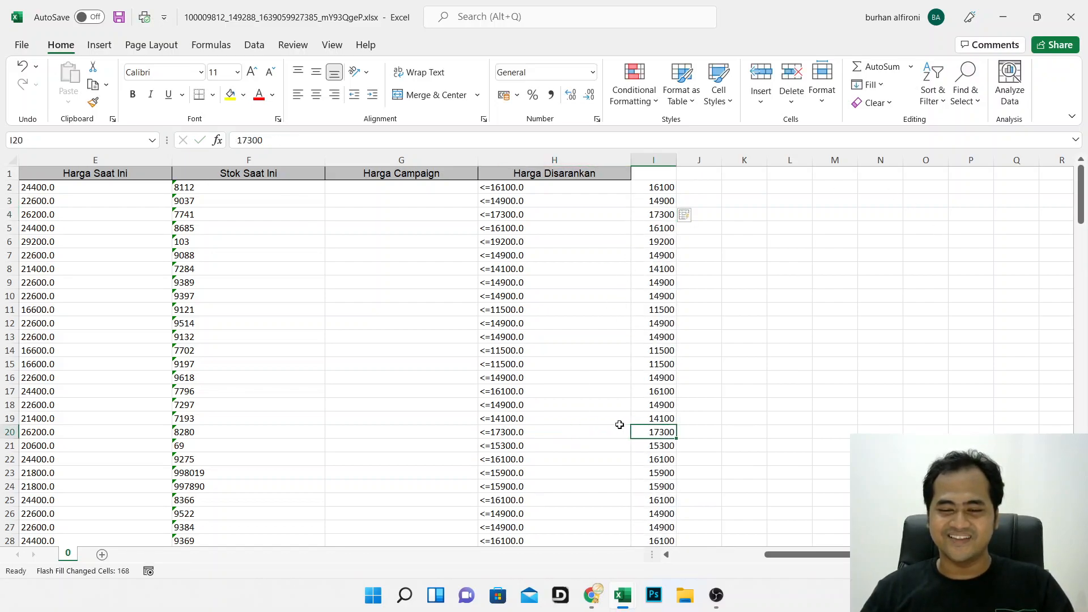
click(501, 364)
click(658, 365)
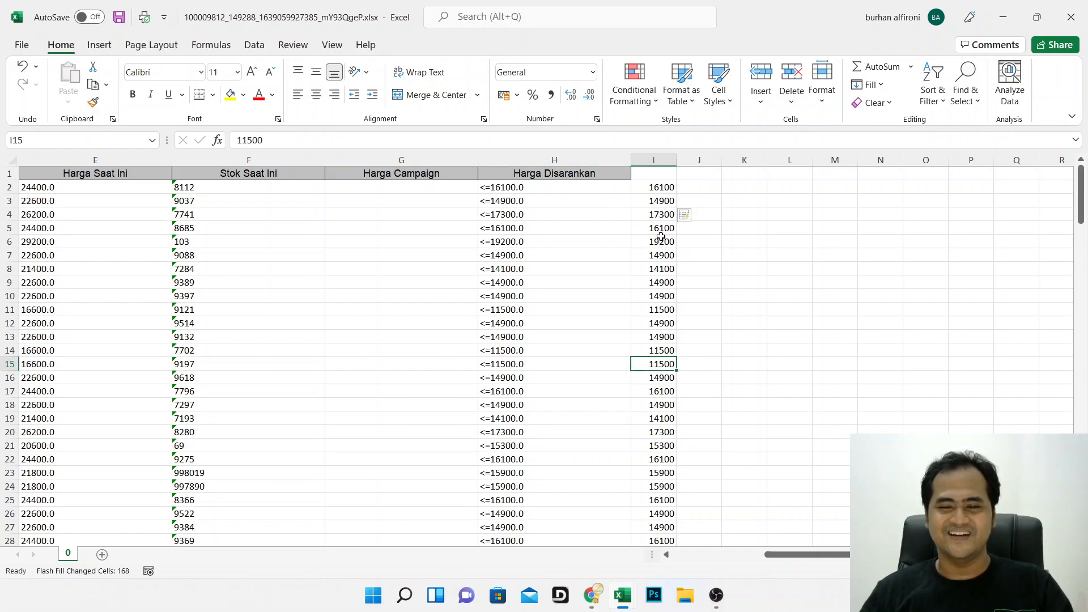
- Clear the flash-filled prices in column I from I4 down to the last row
click(657, 218)
key(ctrl+shift+Down)
scroll(691, 241, up, 20)
key(Delete)
key(Up)
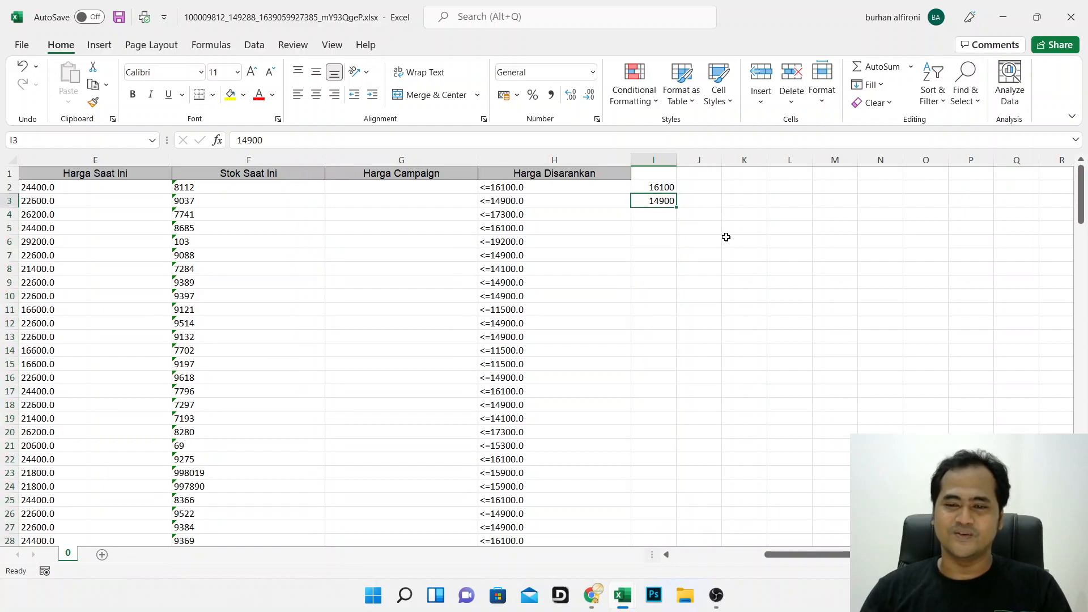
- Flash Fill column I from I4 downward and undo the fill
click(661, 213)
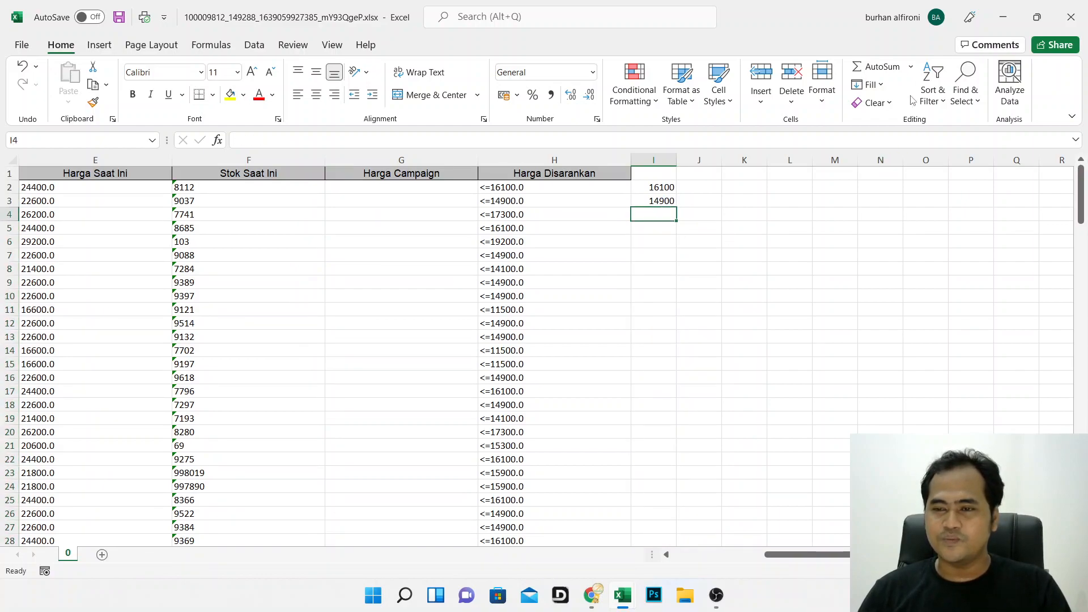
click(876, 85)
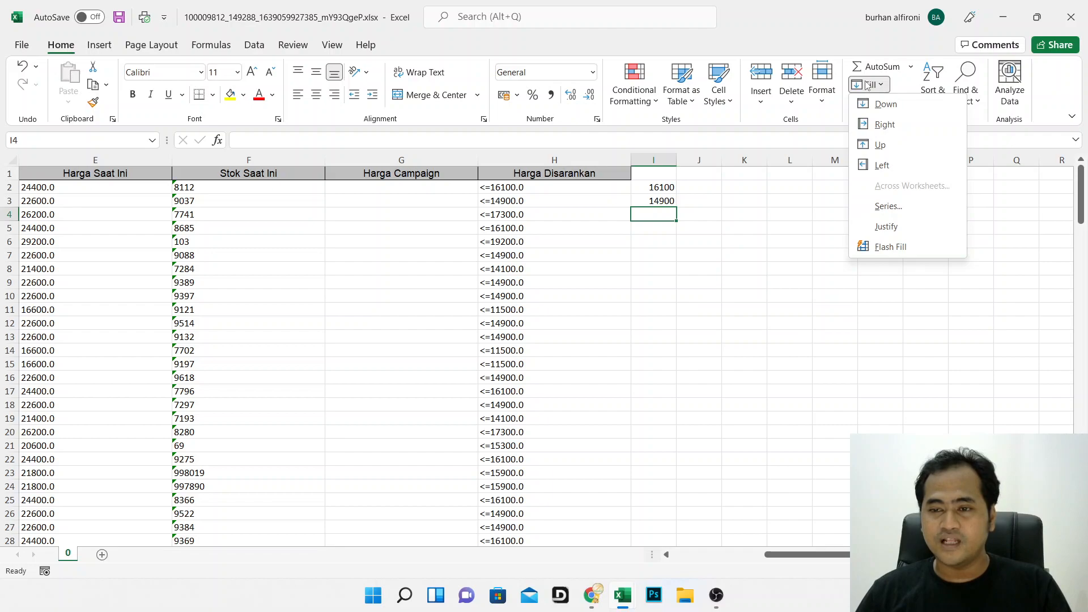
click(891, 247)
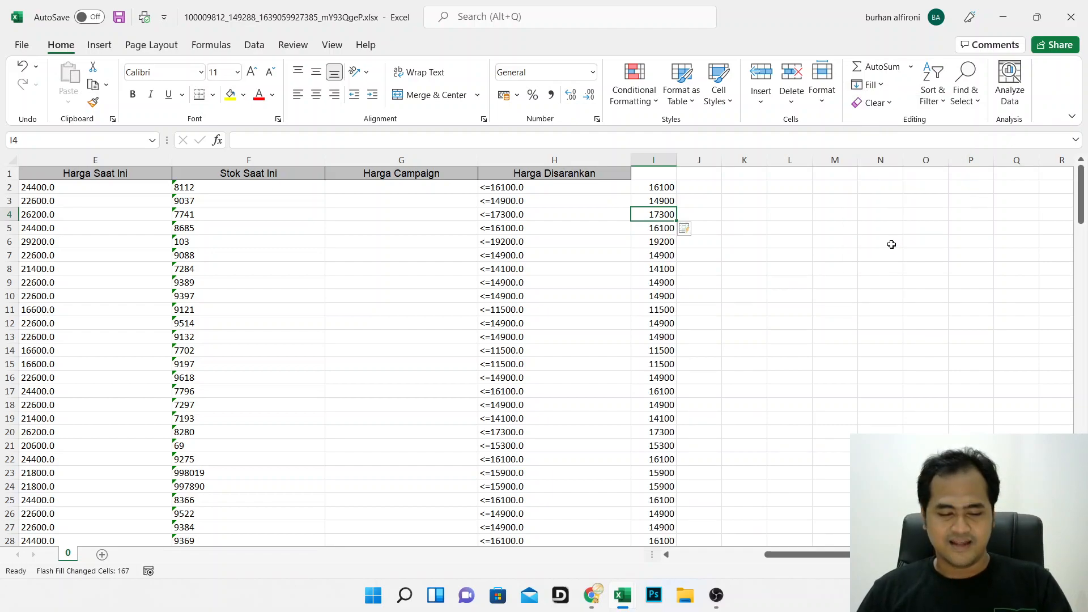
key(ctrl+z)
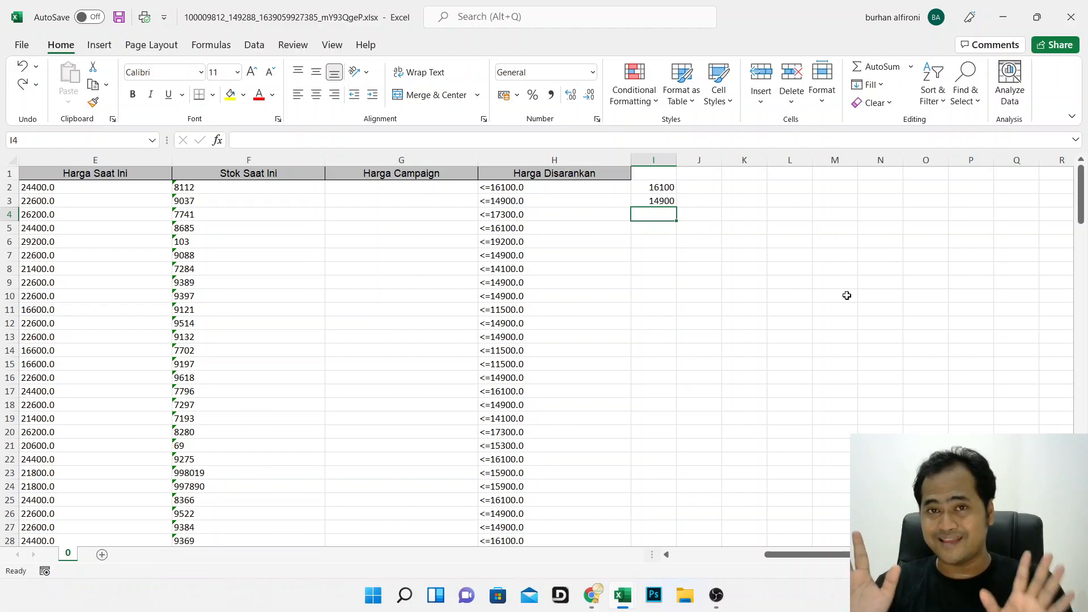
- Flash Fill the remaining recommended prices in column I from I4 and compare I2 with H2
key(ctrl+e)
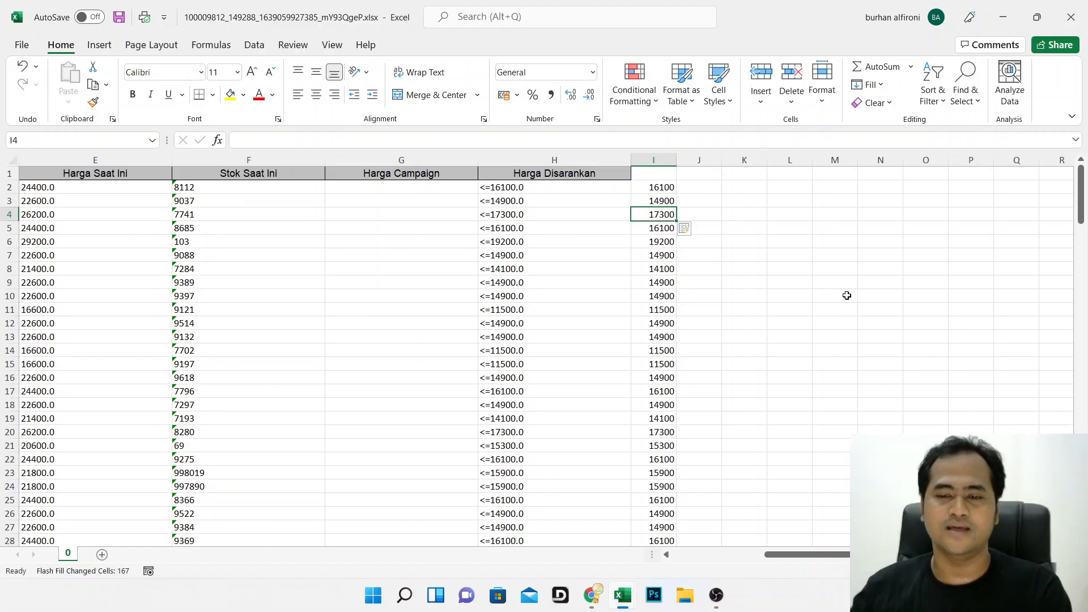
click(534, 193)
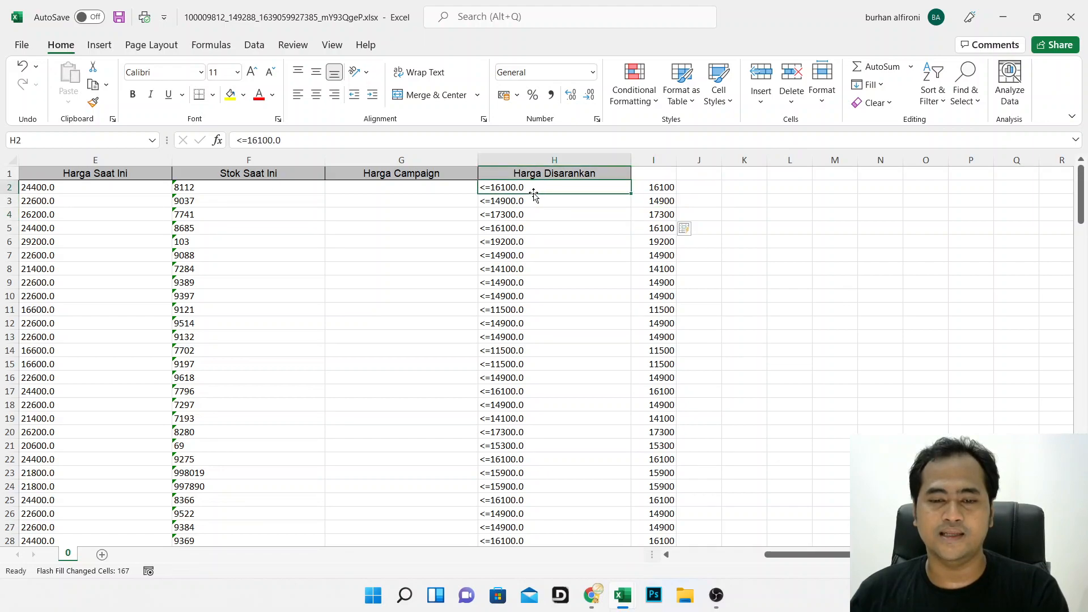
click(659, 186)
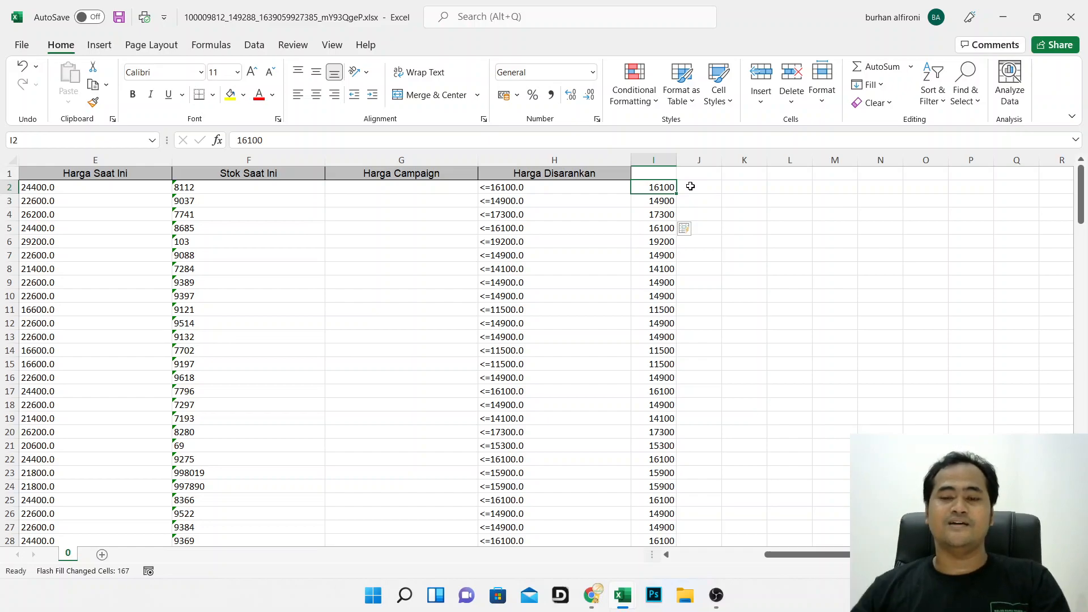
- Review the SKU Seller column from its header to the last row, and return to the price columns
drag(785, 555, 628, 564)
click(218, 172)
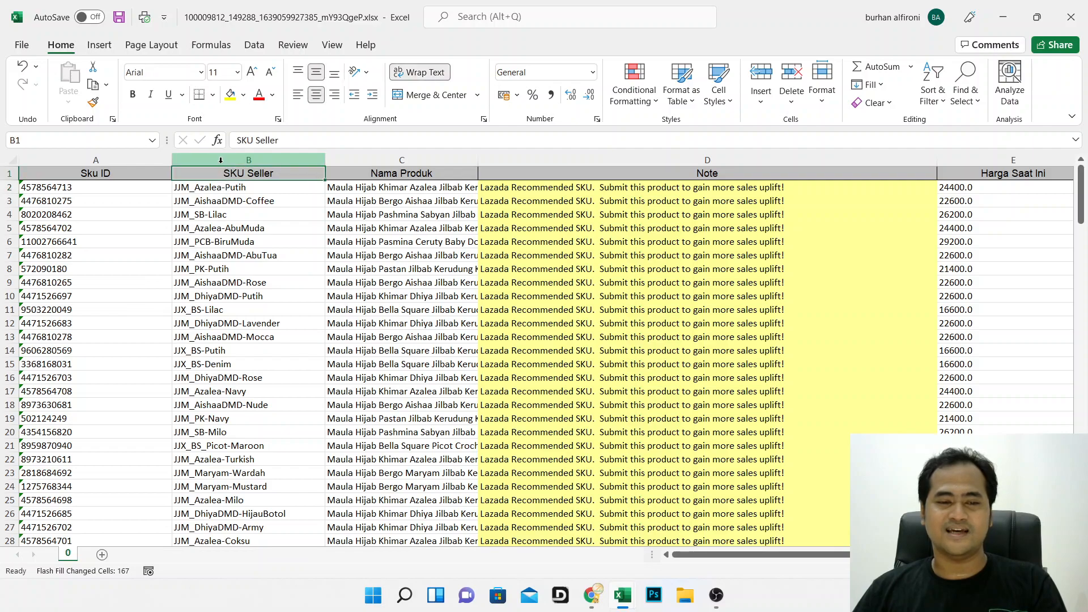
key(ctrl+shift+Down)
drag(714, 555, 716, 558)
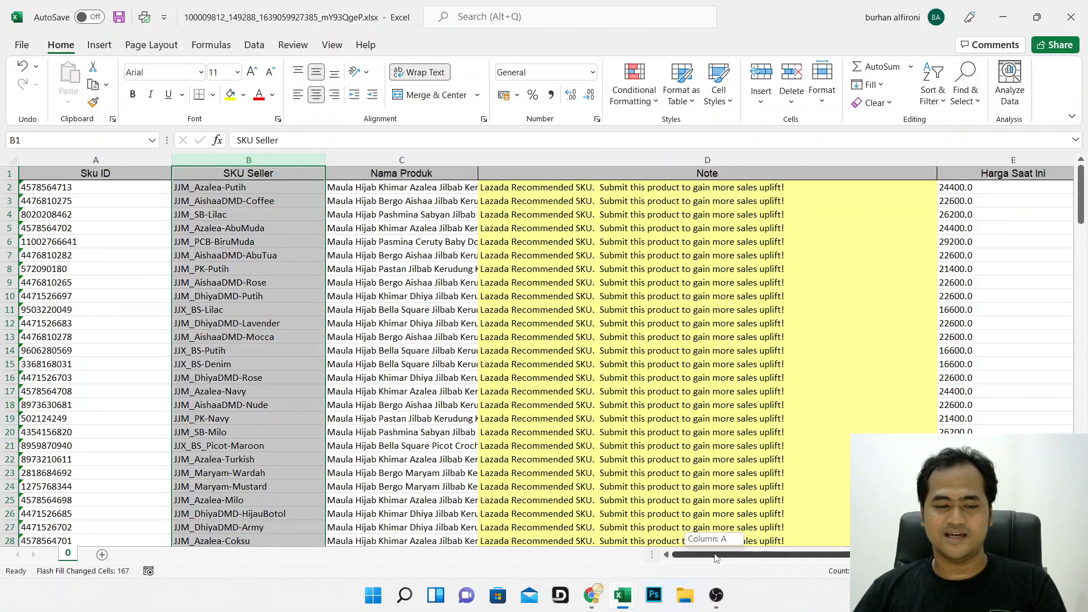
drag(848, 556, 935, 555)
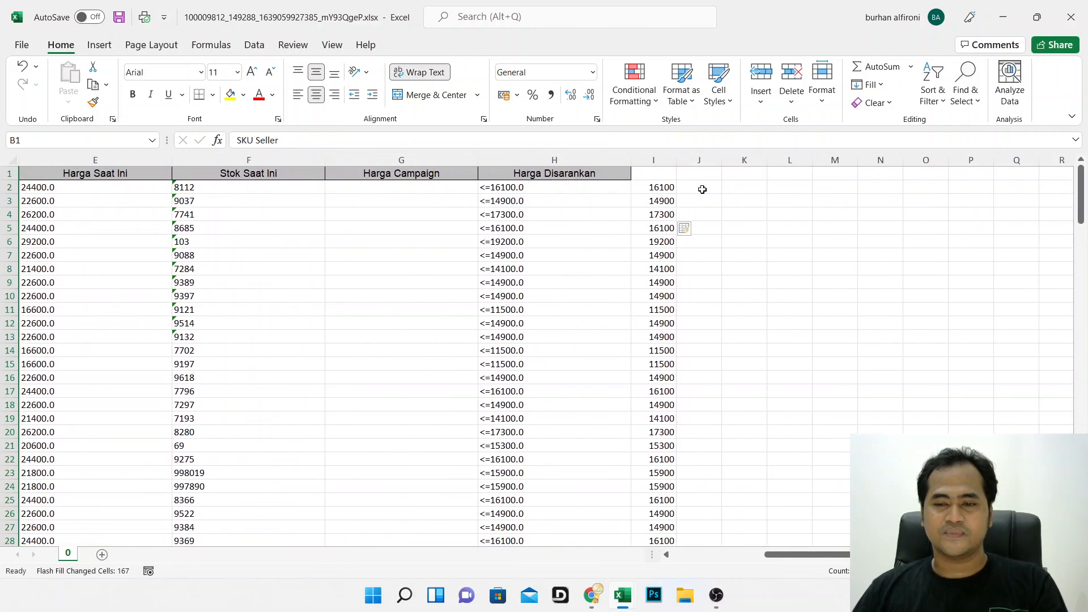
- Start a VLOOKUP formula in J2 with the seller SKU in B2 as the lookup value
click(707, 189)
text(=)
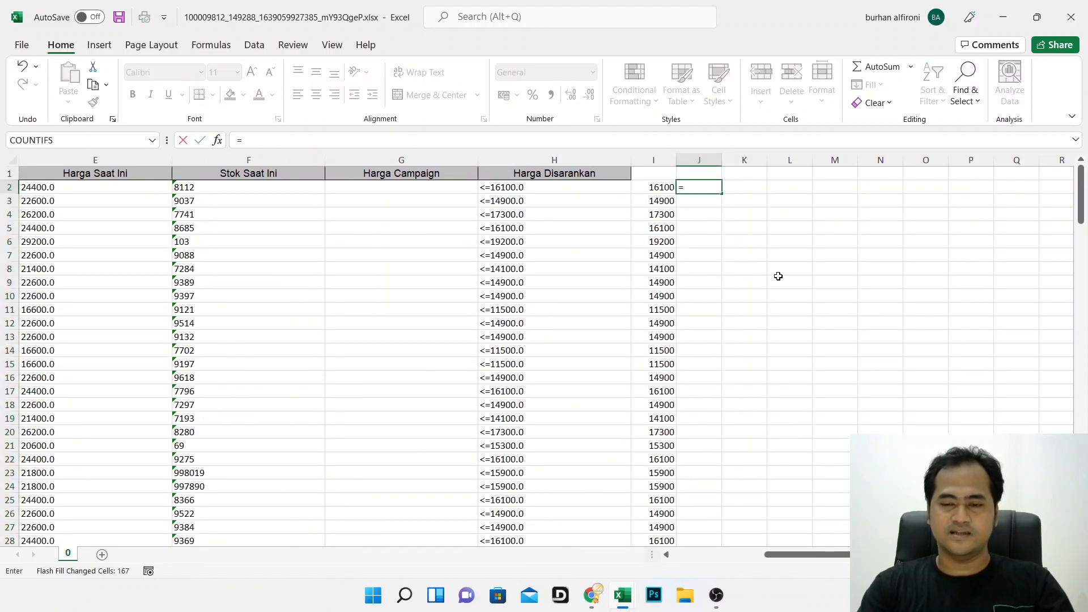
text(VLOK)
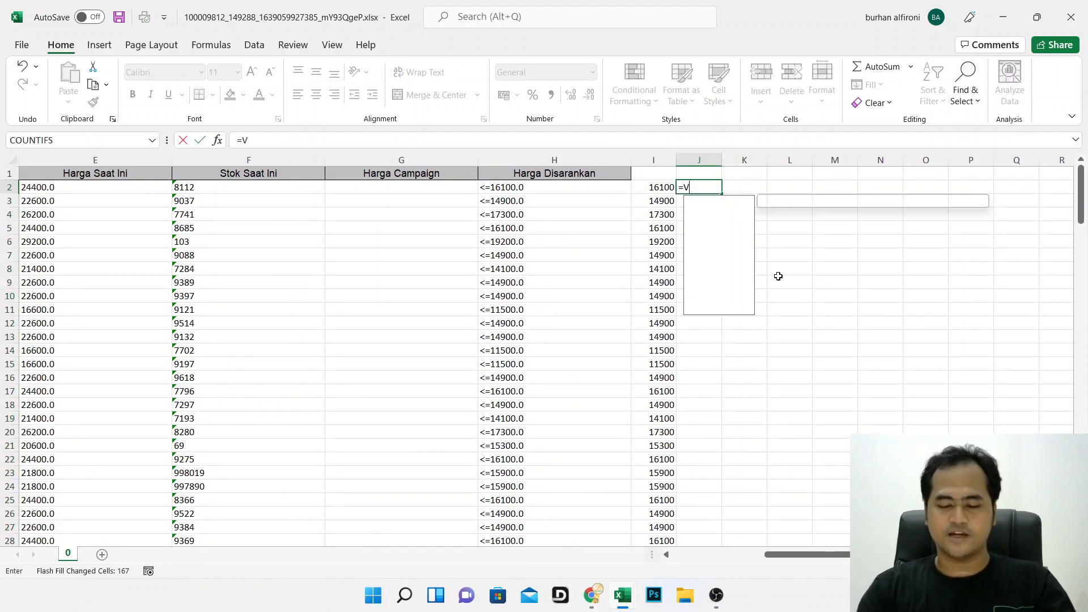
key(BackSpace)
text(OO)
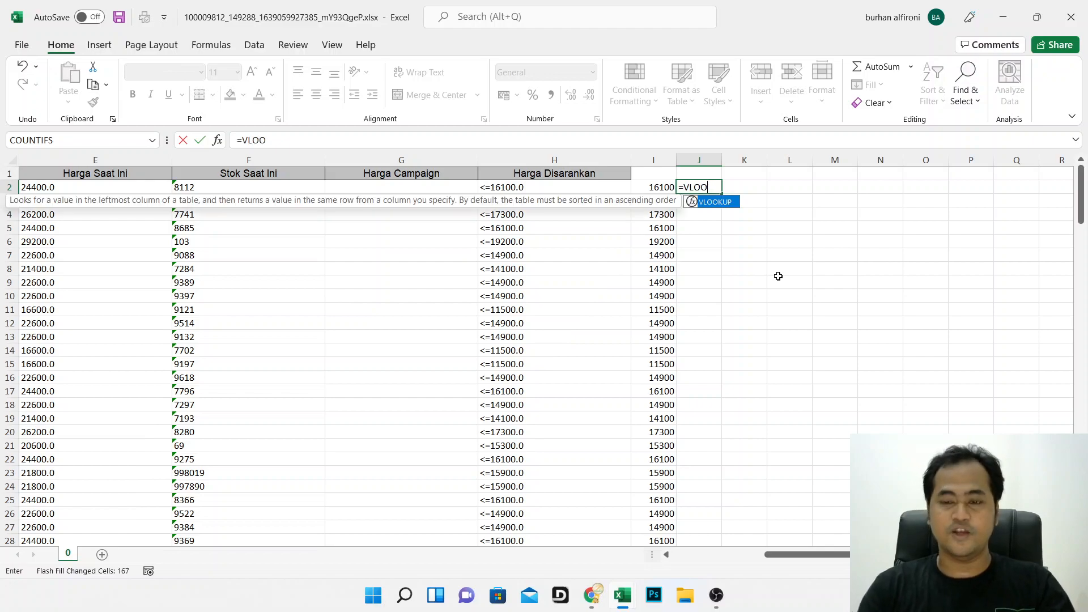
double_click(708, 203)
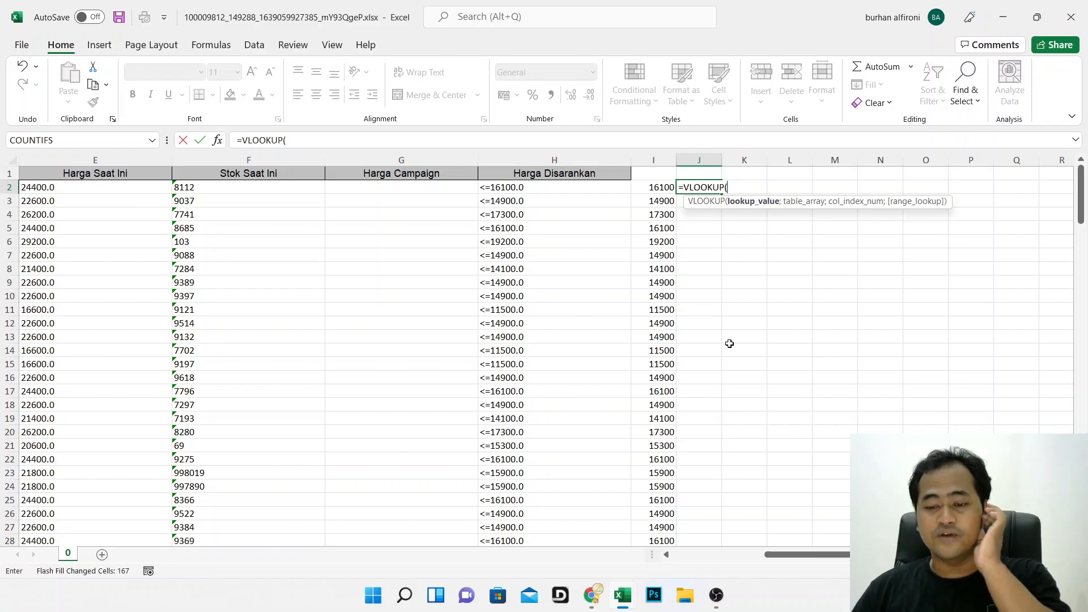
drag(791, 563, 674, 558)
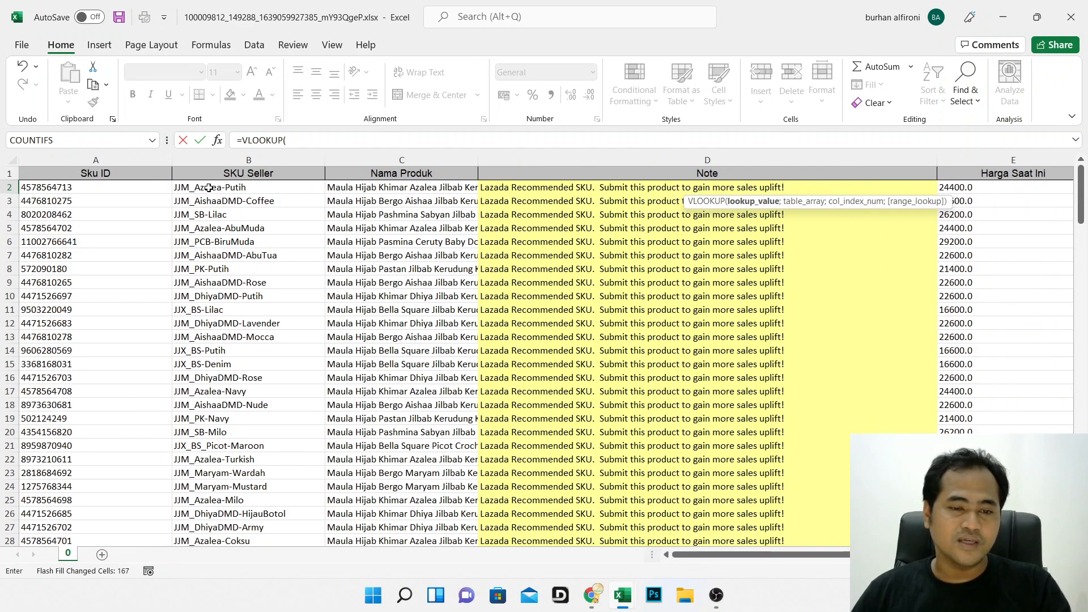
click(210, 188)
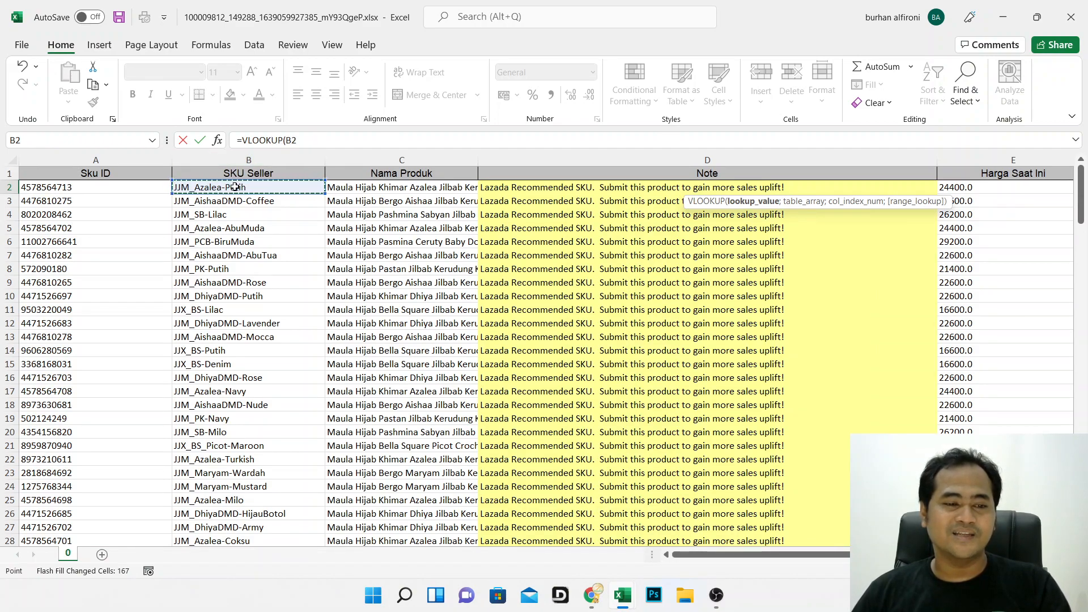
text(;)
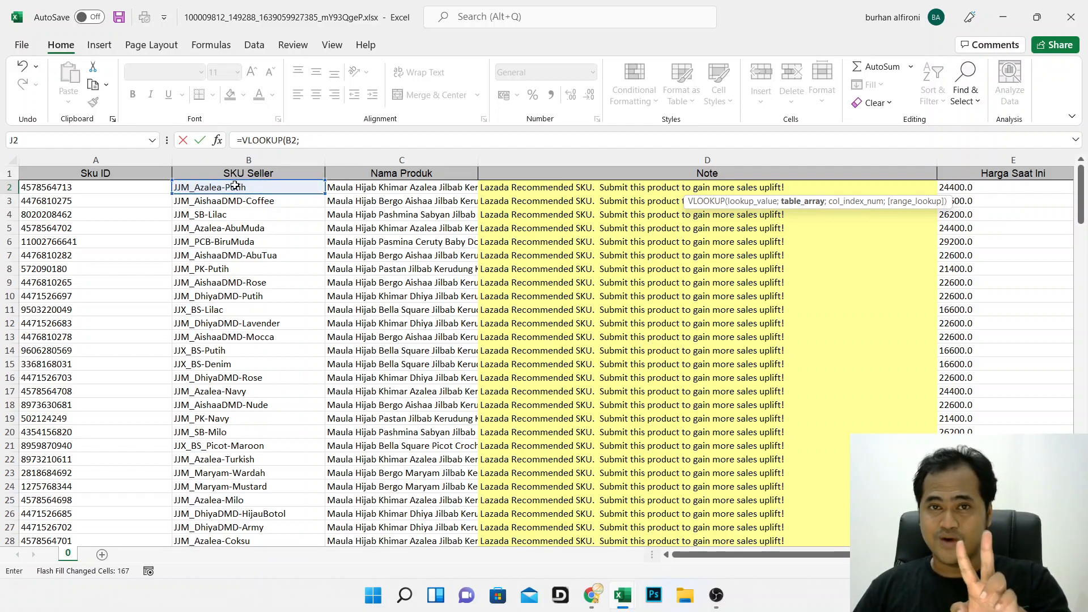
- Set the lookup table to $A$1:$D$170 on Sheet1 of DAFTAR HARGA.xlsx
key(ctrl+Tab)
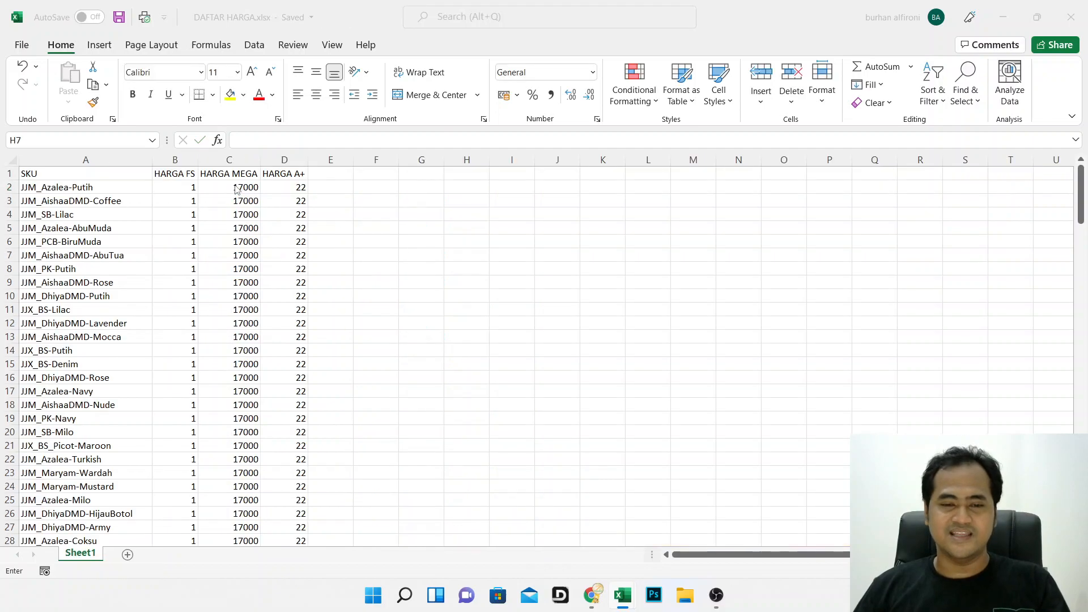
drag(68, 175, 271, 512)
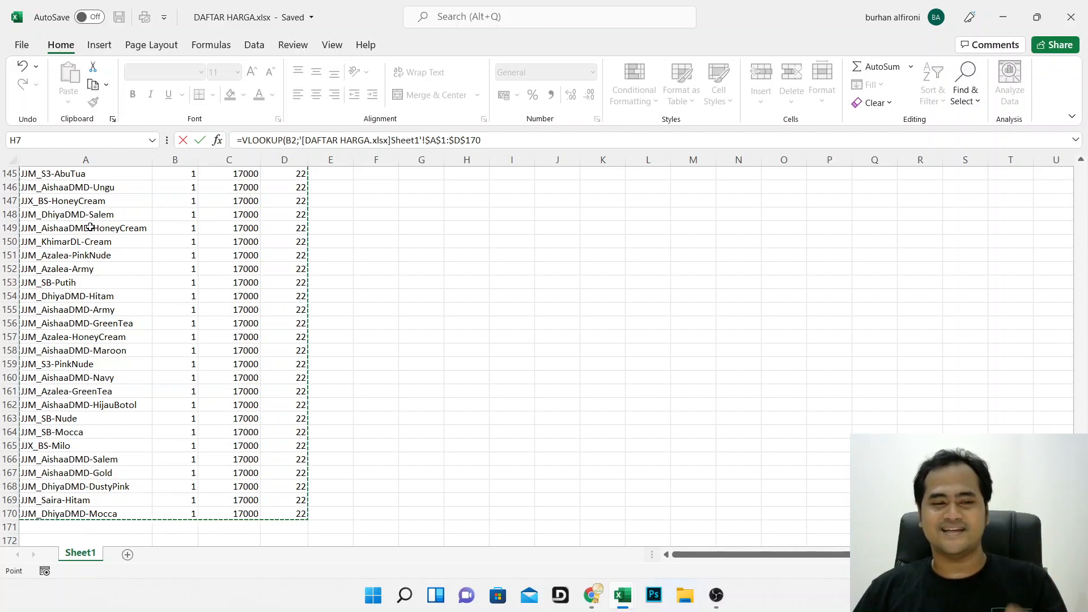
text(;)
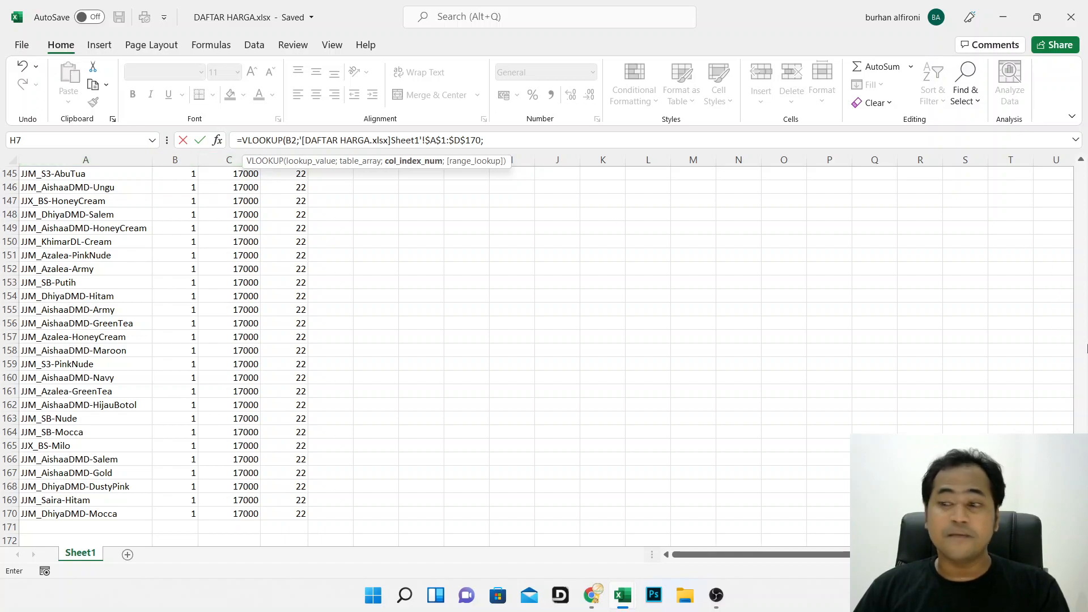
- Finish the VLOOKUP with column index 3 for HARGA MEGA and FALSE for an exact match
scroll(1030, 340, up, 20)
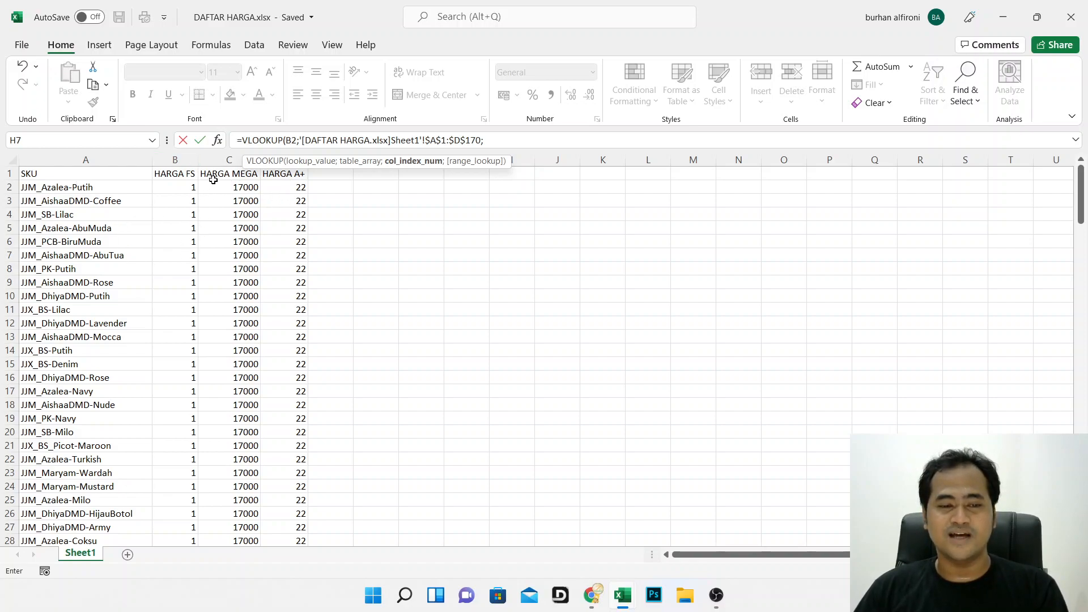
click(497, 142)
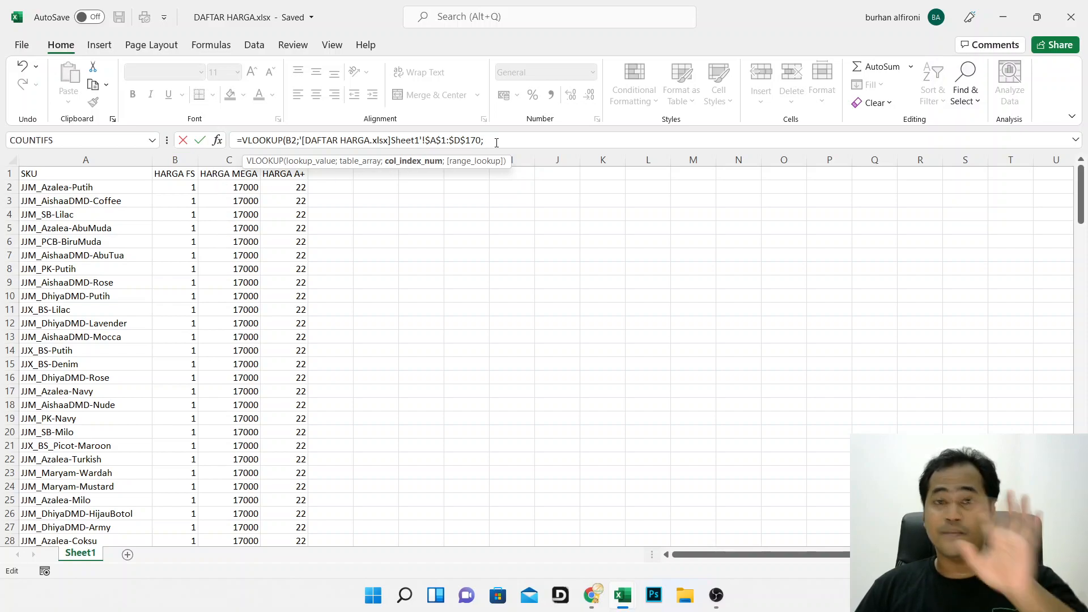
text(3)
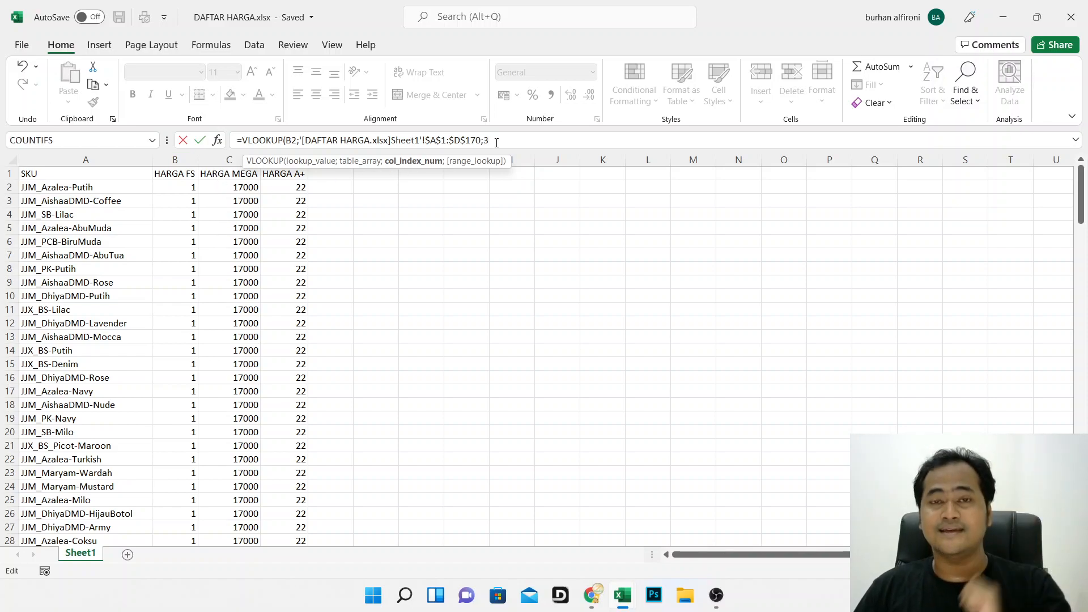
text(;)
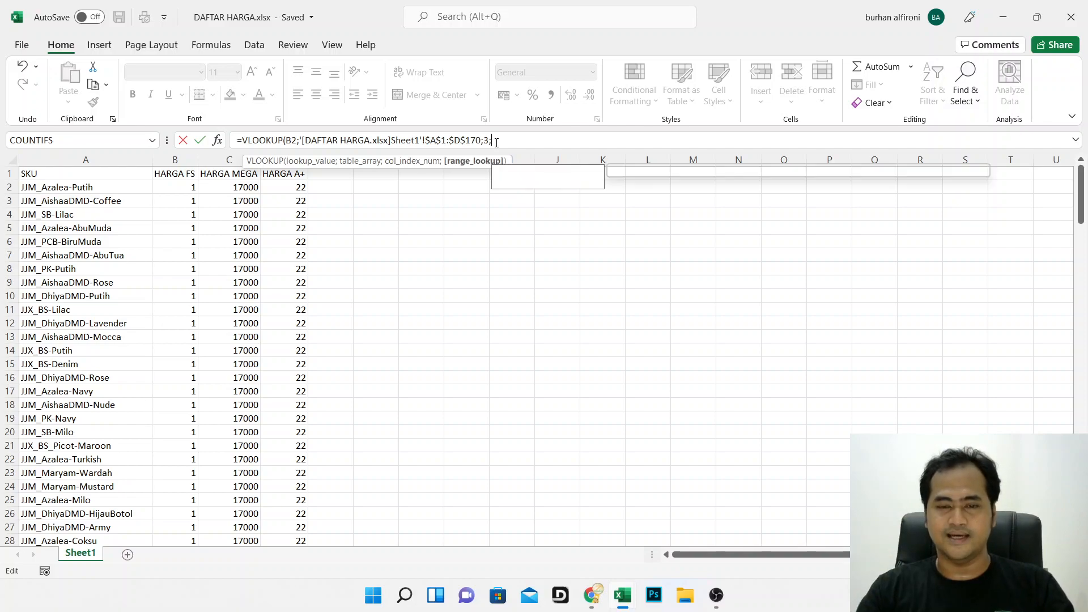
text(FAL)
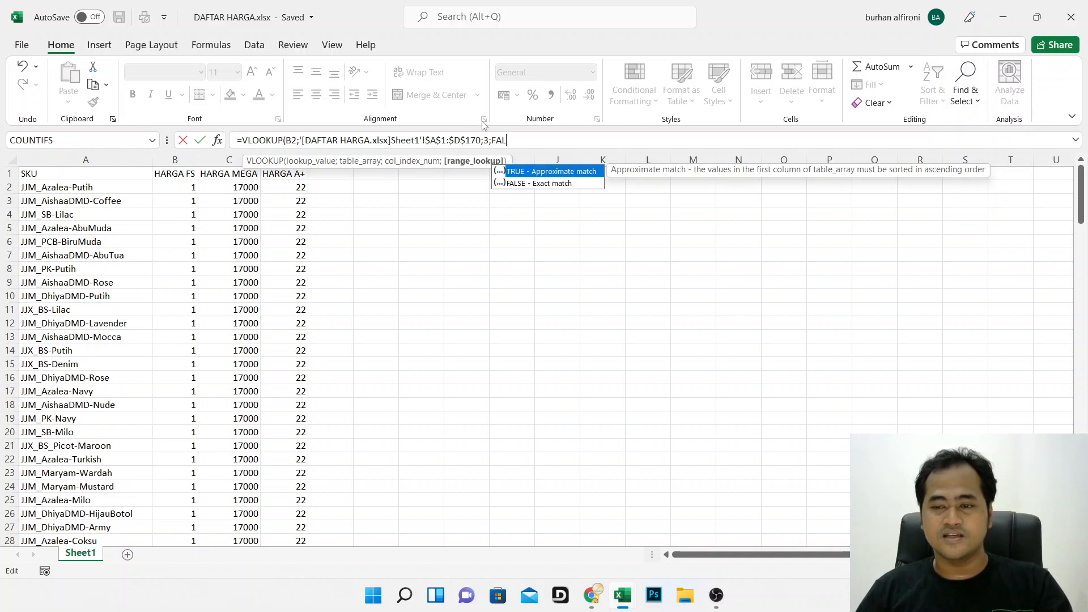
click(530, 185)
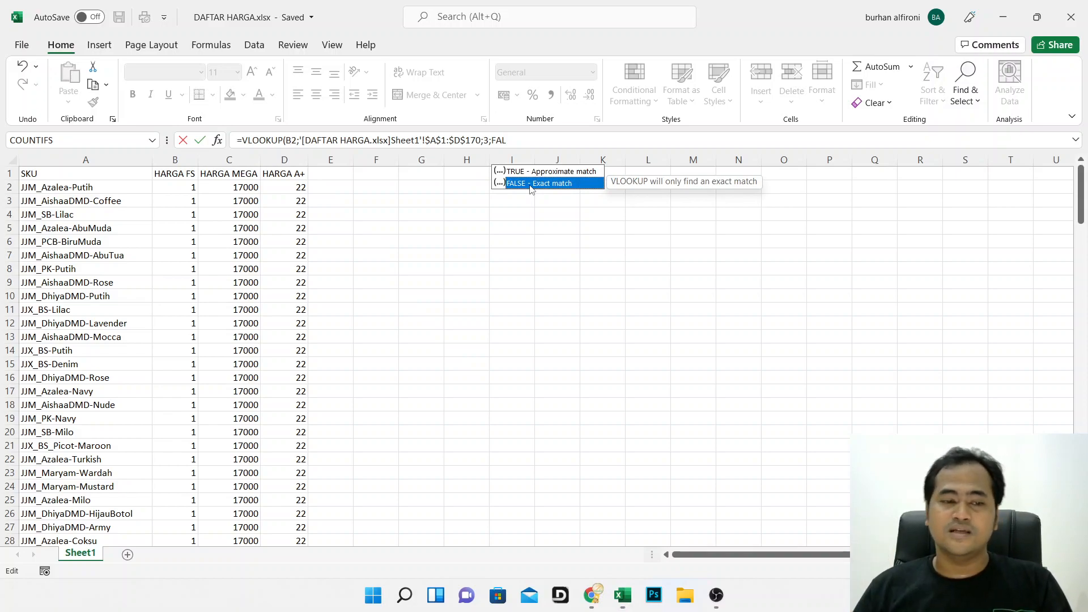
double_click(530, 183)
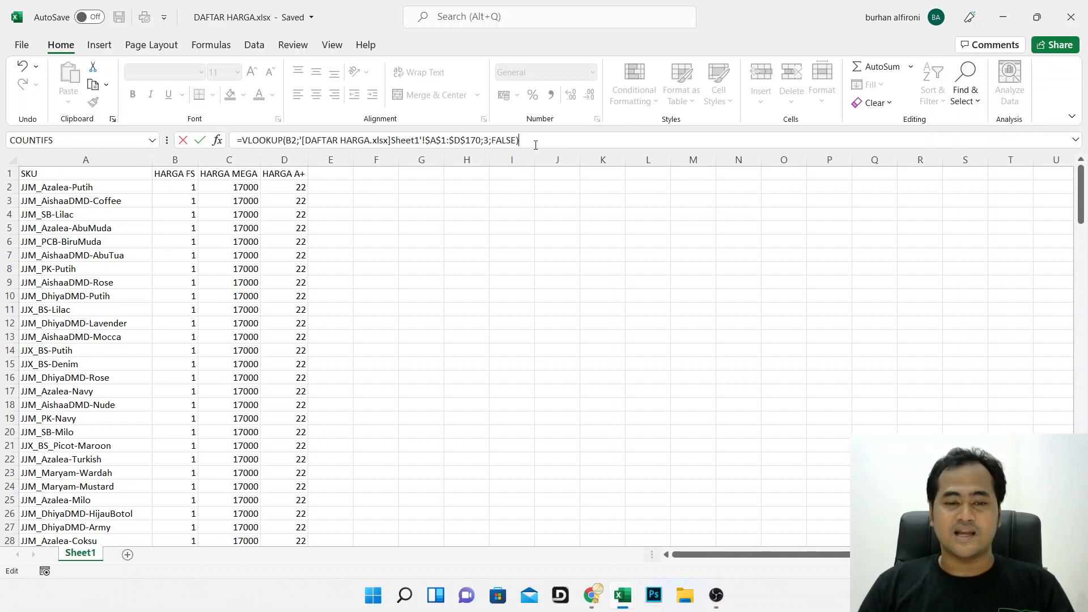
key(Return)
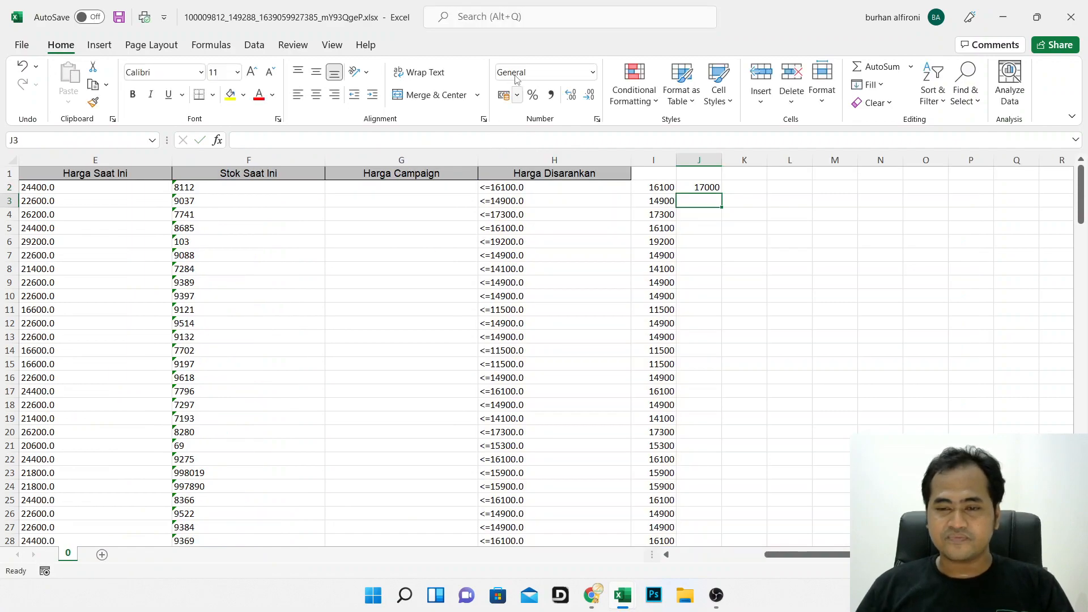
- Fill the J2 VLOOKUP formula down for all SKU rows and check the returned prices in column J
click(702, 187)
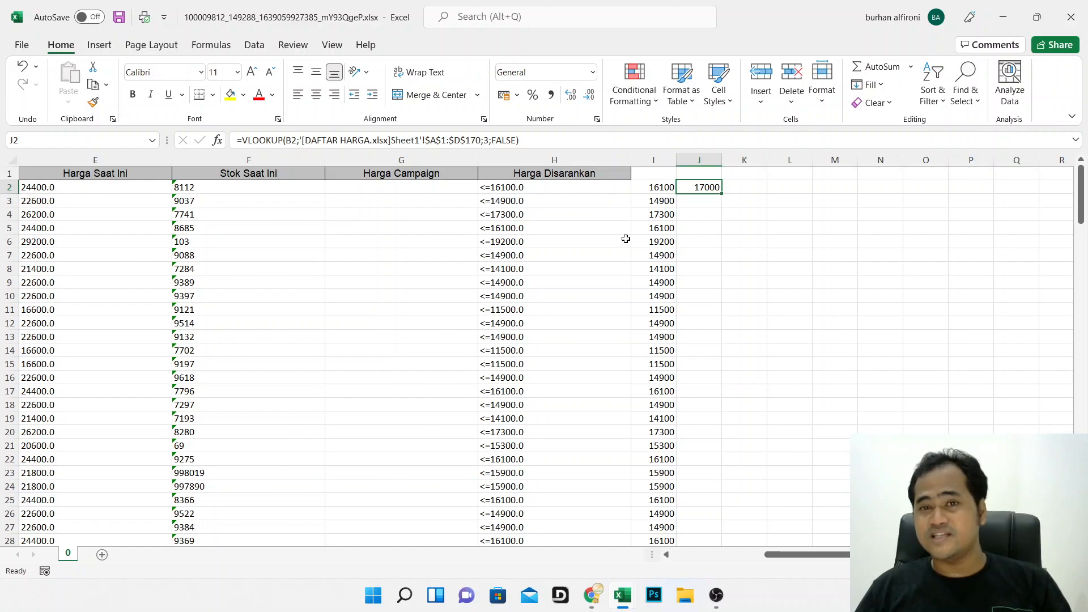
double_click(722, 194)
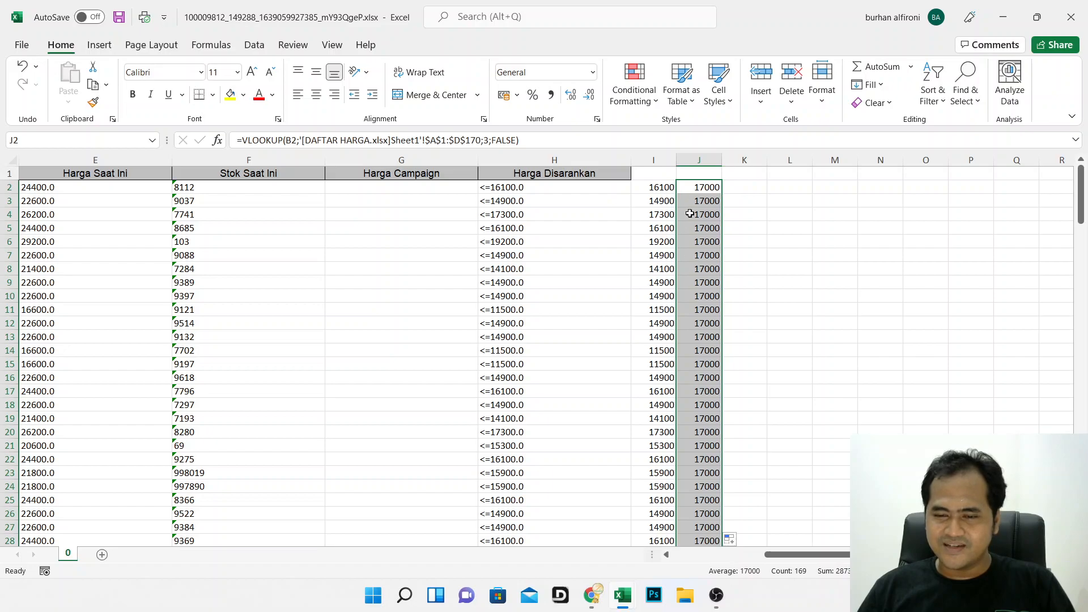
scroll(694, 341, down, 8)
scroll(695, 345, up, 8)
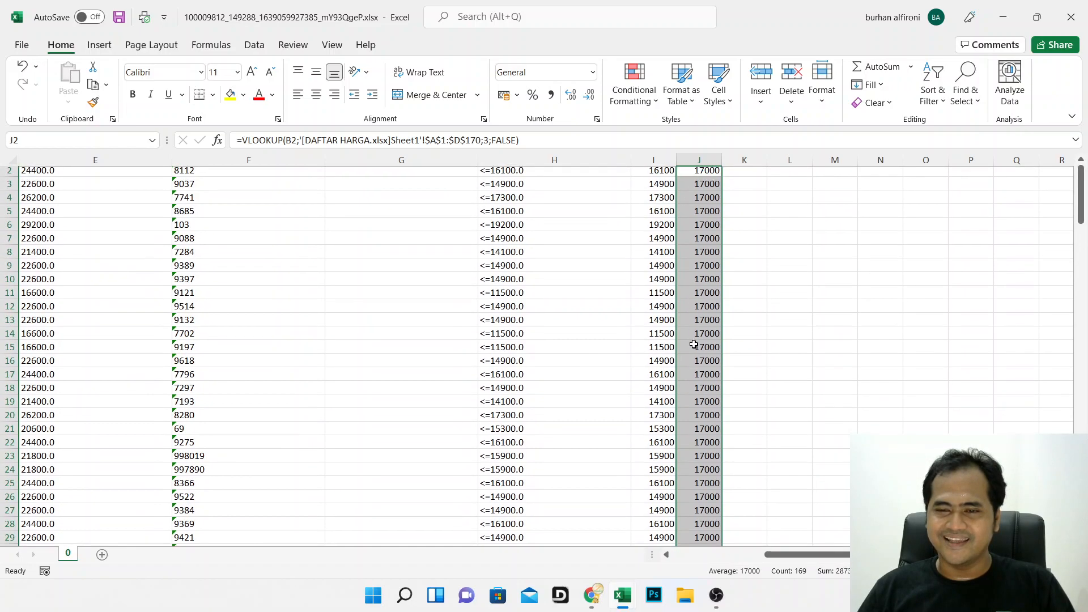
scroll(694, 344, up, 1)
click(704, 258)
drag(695, 188, 685, 300)
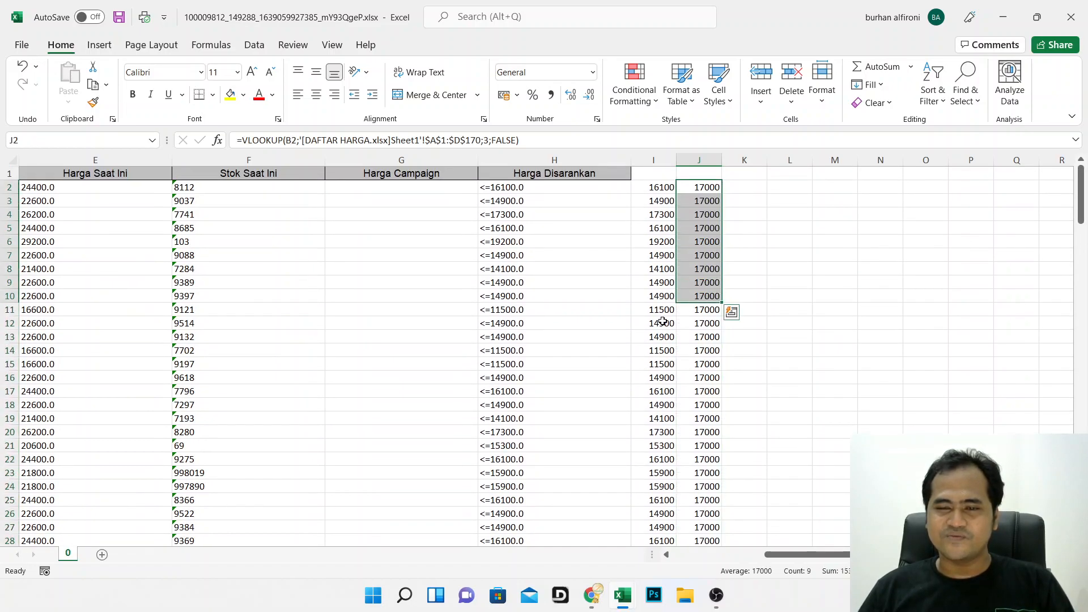
- In DAFTAR HARGA.xlsx, set HARGA MEGA to 16000 in C3 and 15000 in C4
key(alt+Tab)
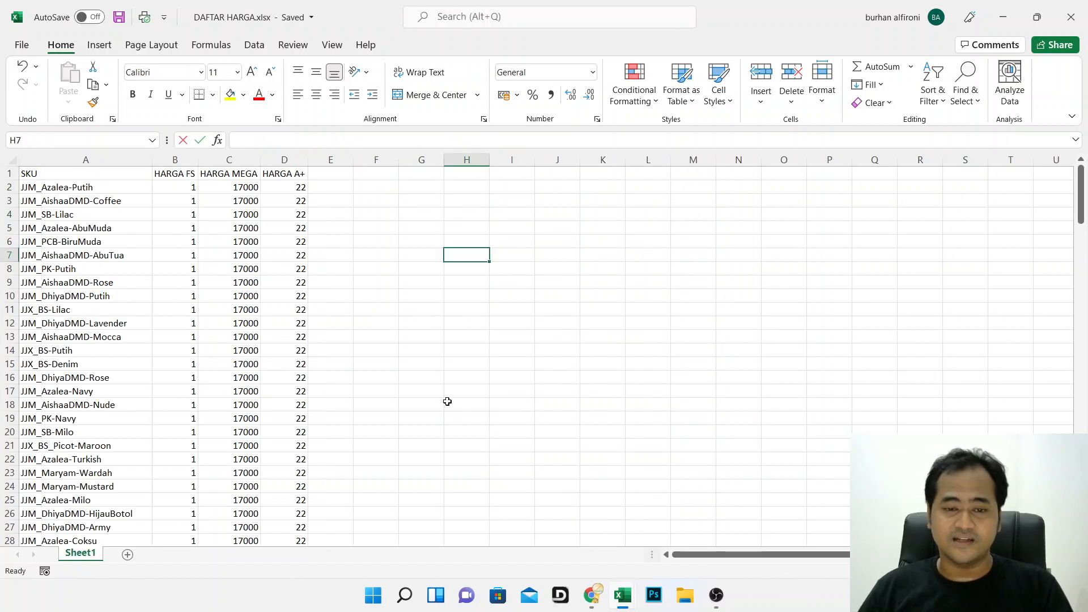
click(230, 204)
text(16000)
key(Return)
text(15000)
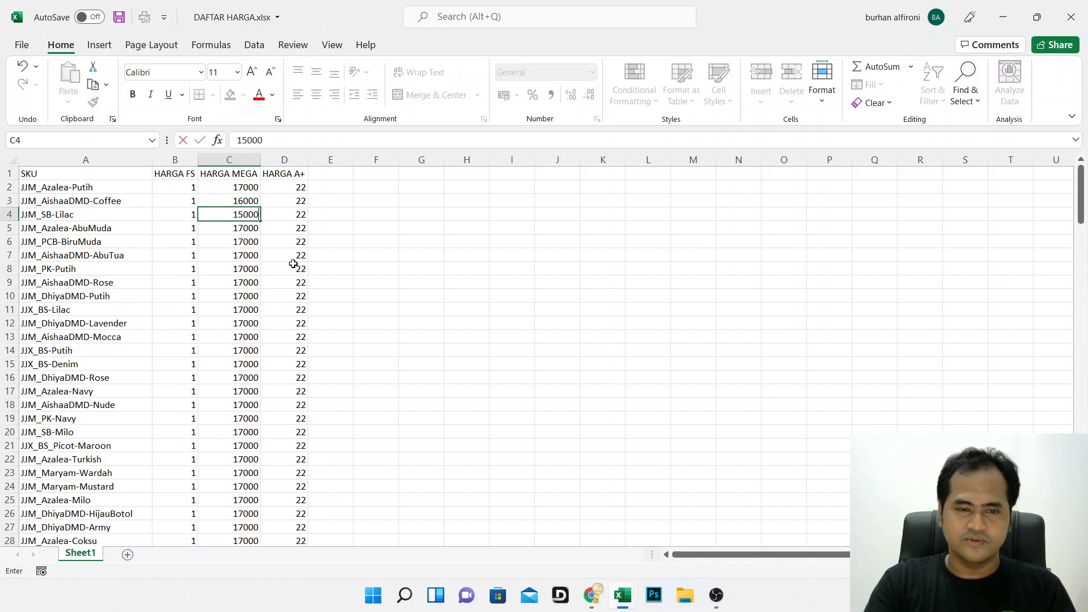
key(Return)
- Check the looked-up prices in J3 to J5 of the campaign workbook
key(alt+Tab)
click(742, 204)
click(703, 202)
click(705, 214)
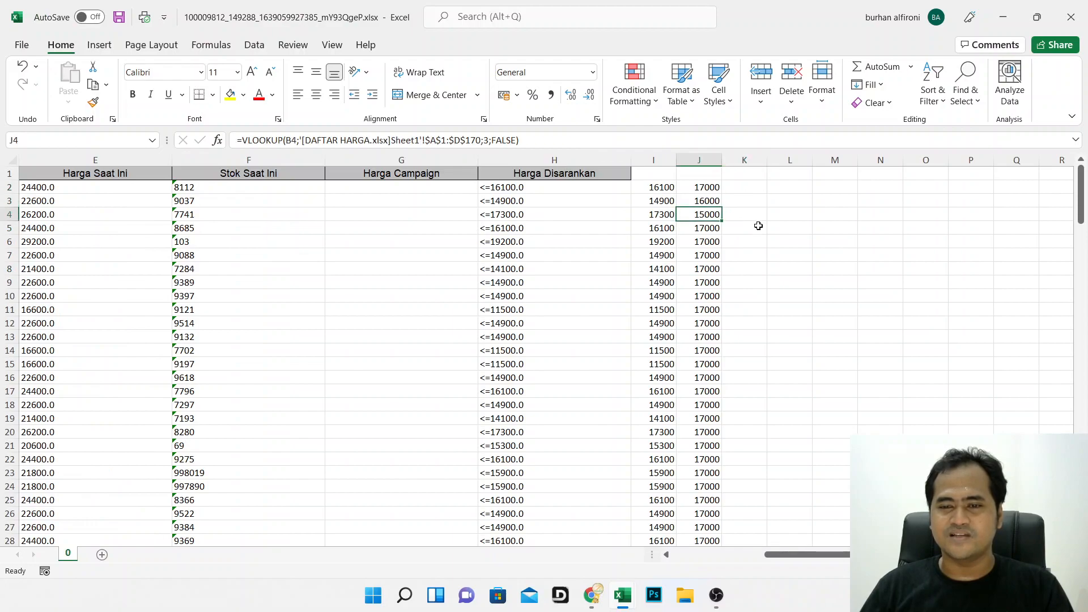
click(705, 229)
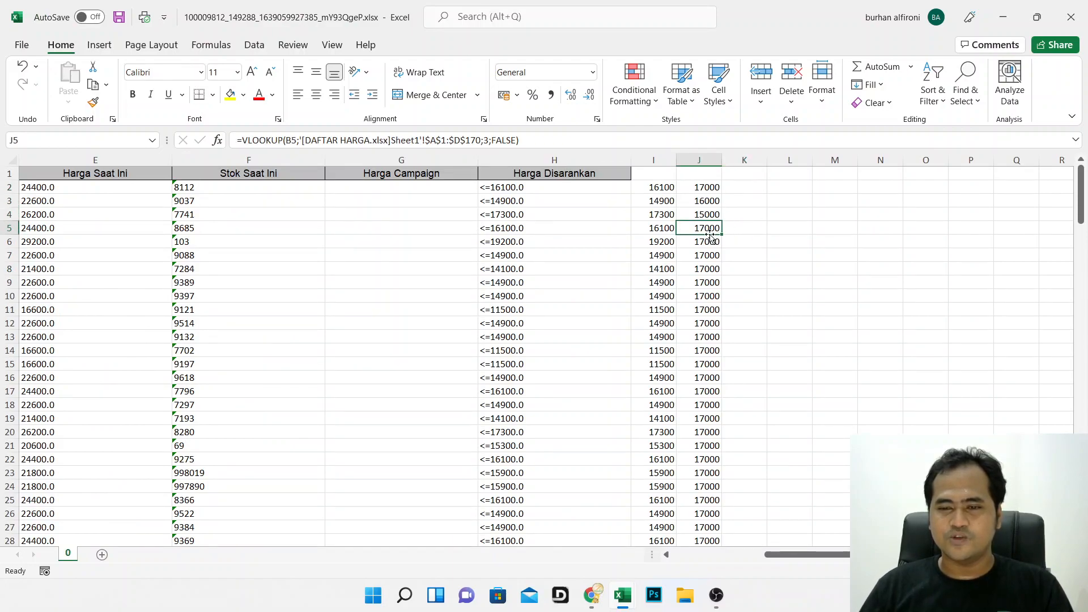
- Set HARGA MEGA in C5 of DAFTAR HARGA.xlsx to 17212 and check the lookup in J5 of the campaign workbook
key(alt+Tab)
text(17212)
key(Return)
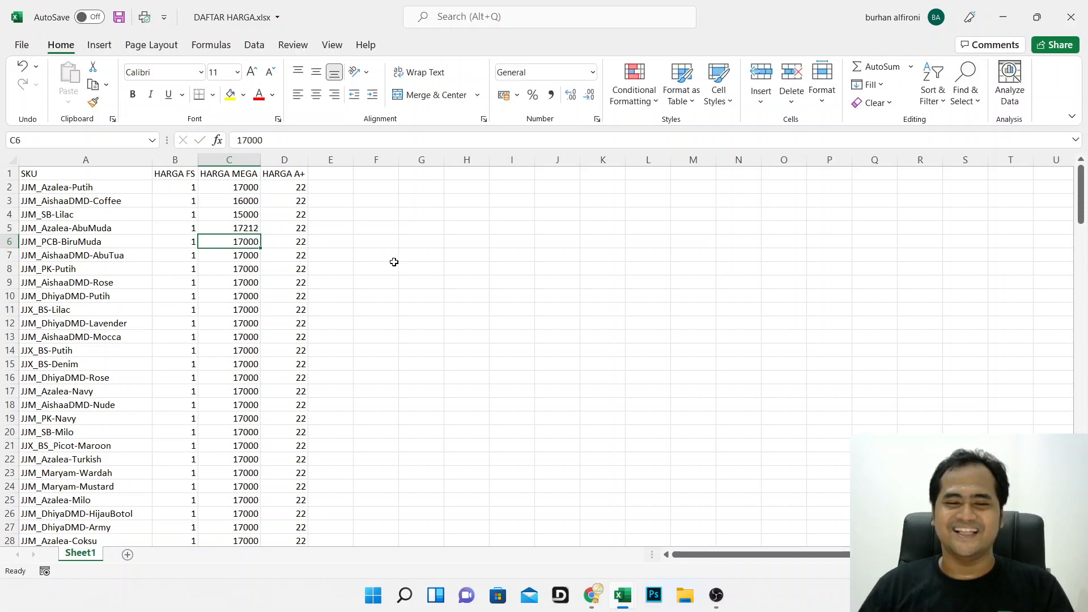
key(alt+Tab)
click(740, 227)
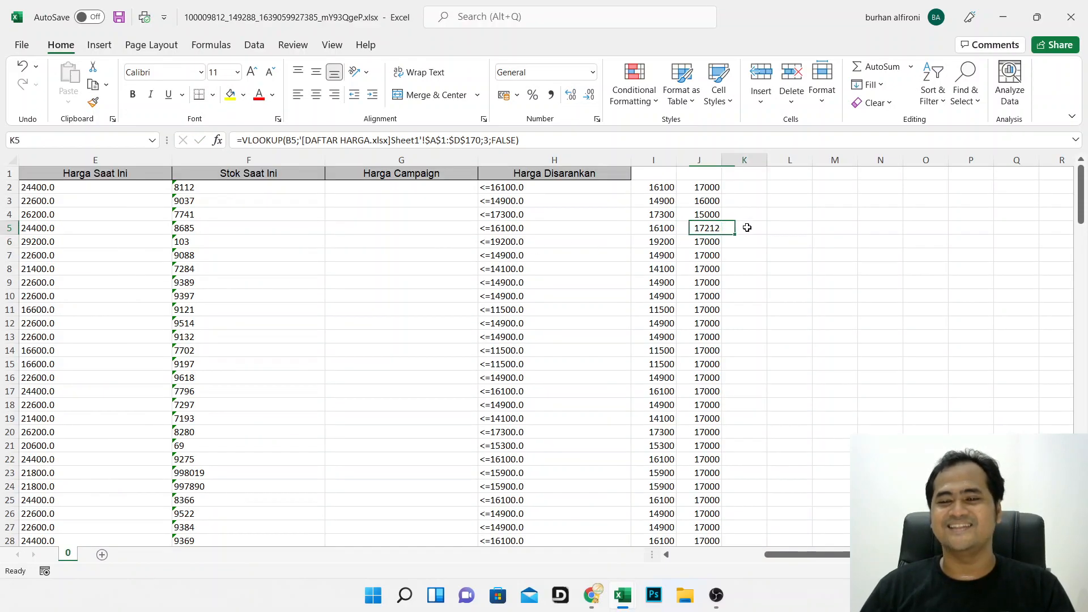
click(703, 233)
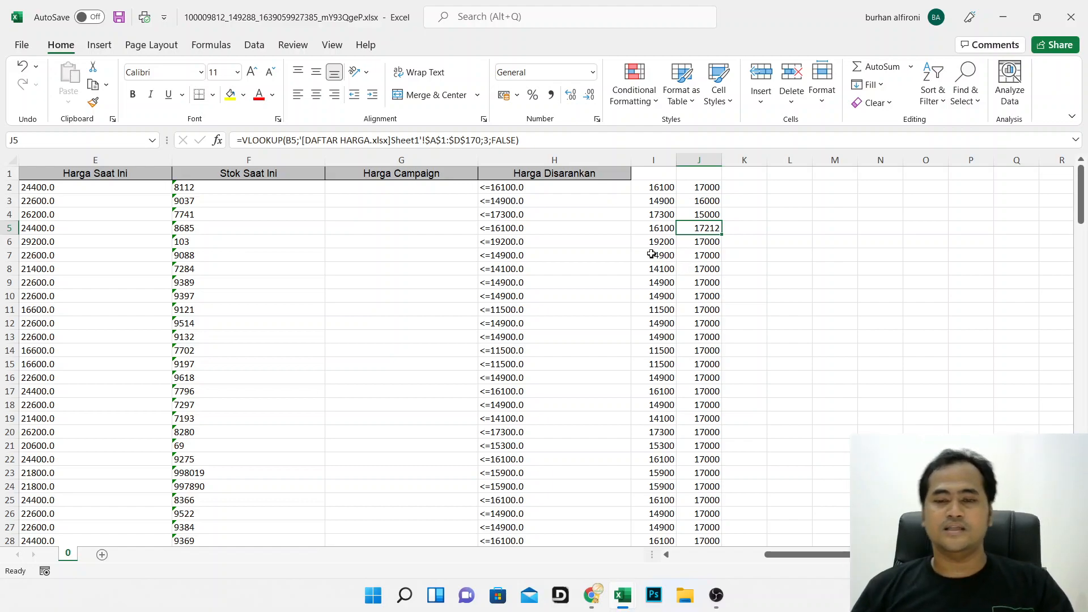
- Enter the headers HS in I1, BP in J1 and HC in K1
click(669, 173)
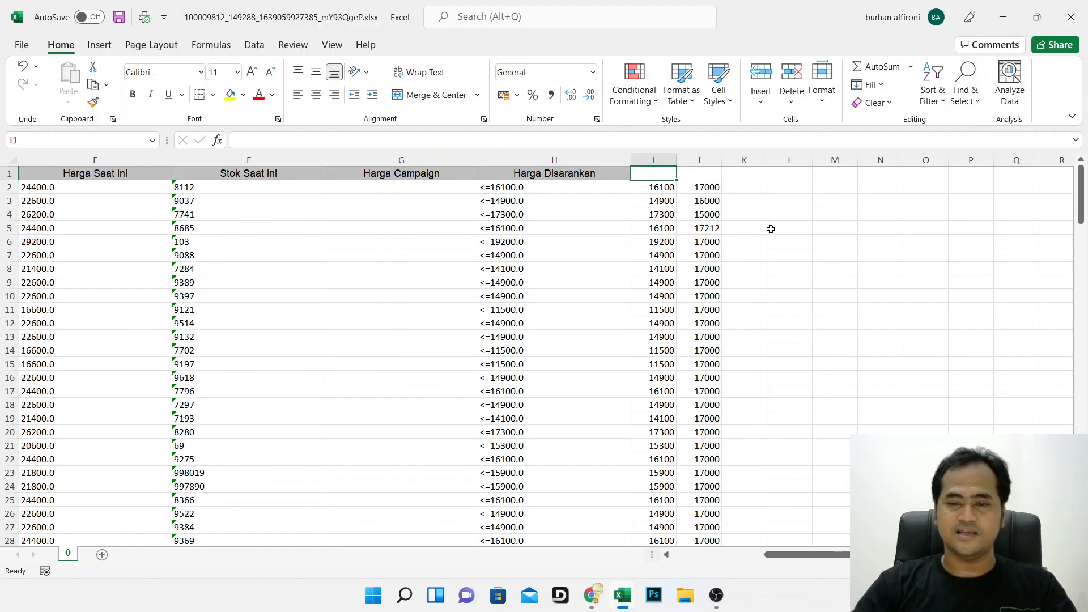
text(h)
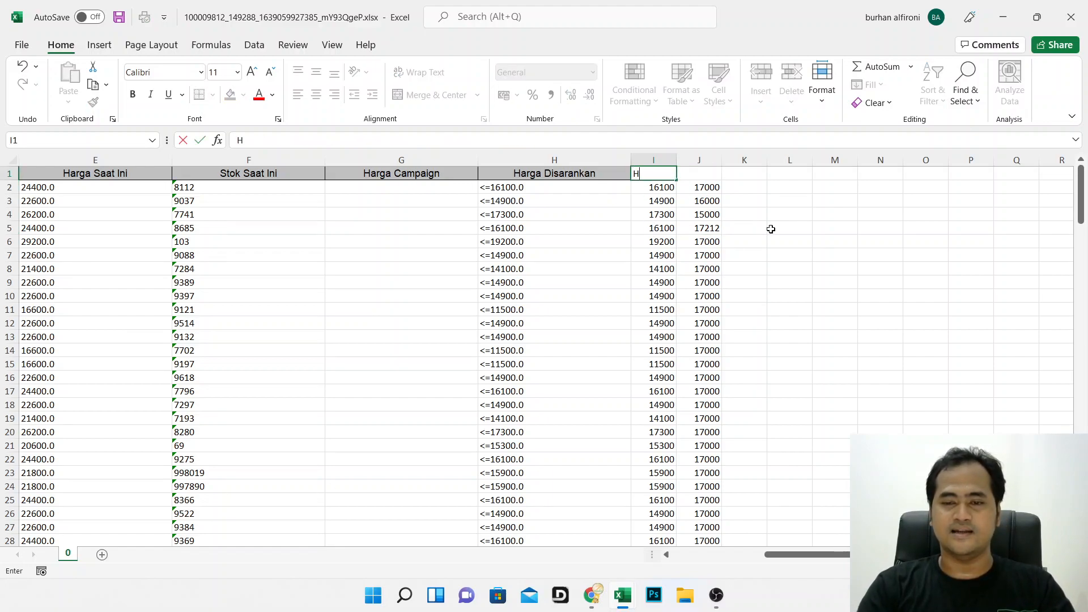
text(HS)
key(Tab)
text(B)
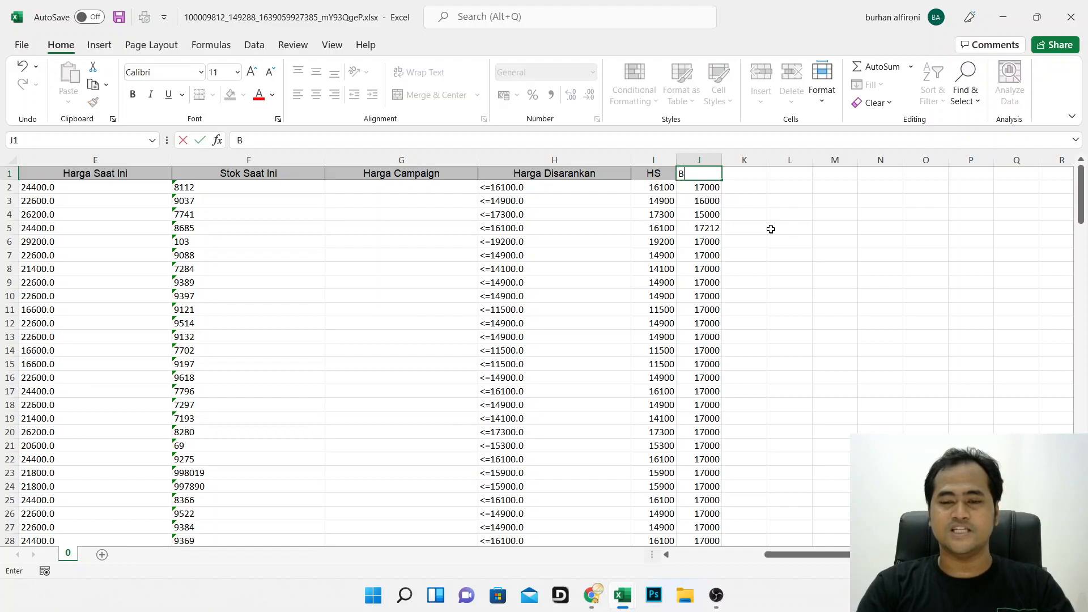
key(Tab)
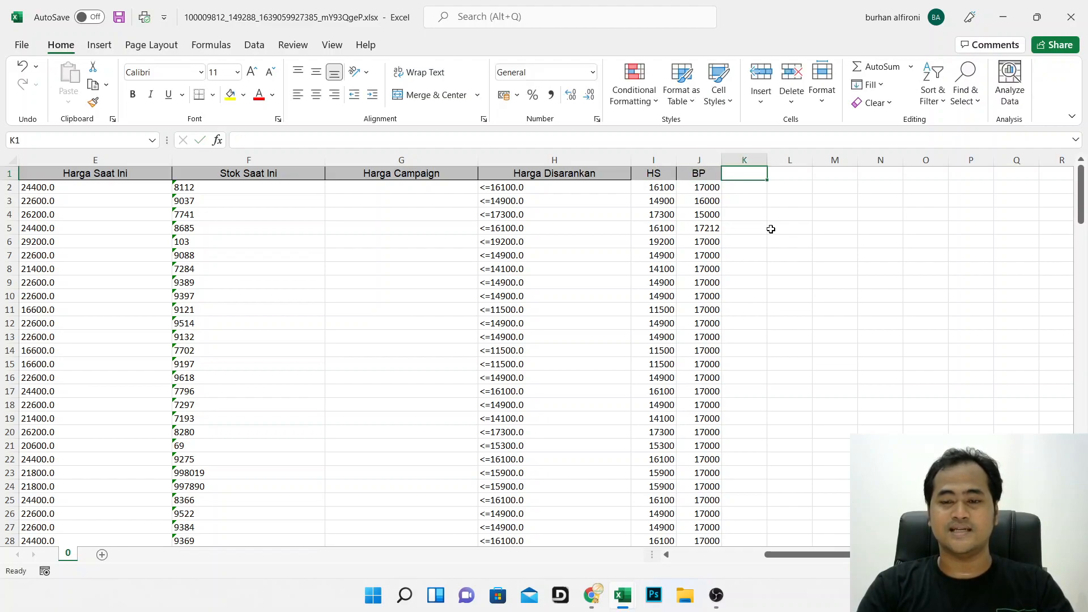
text(HC)
key(Return)
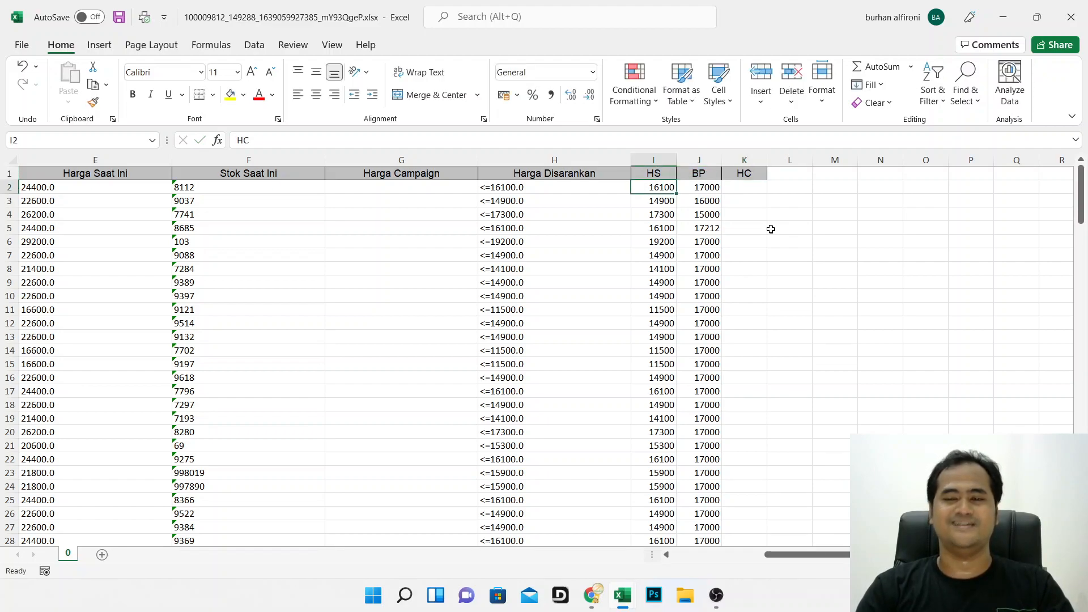
- Start an IF formula in K2 with the logical test J2<=I2
click(759, 191)
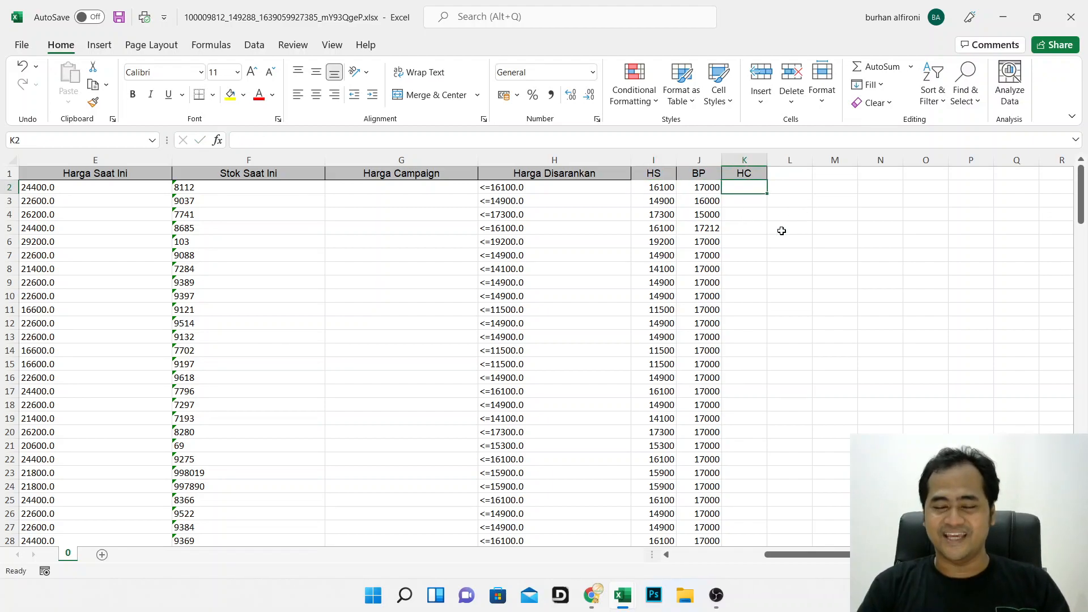
text(=)
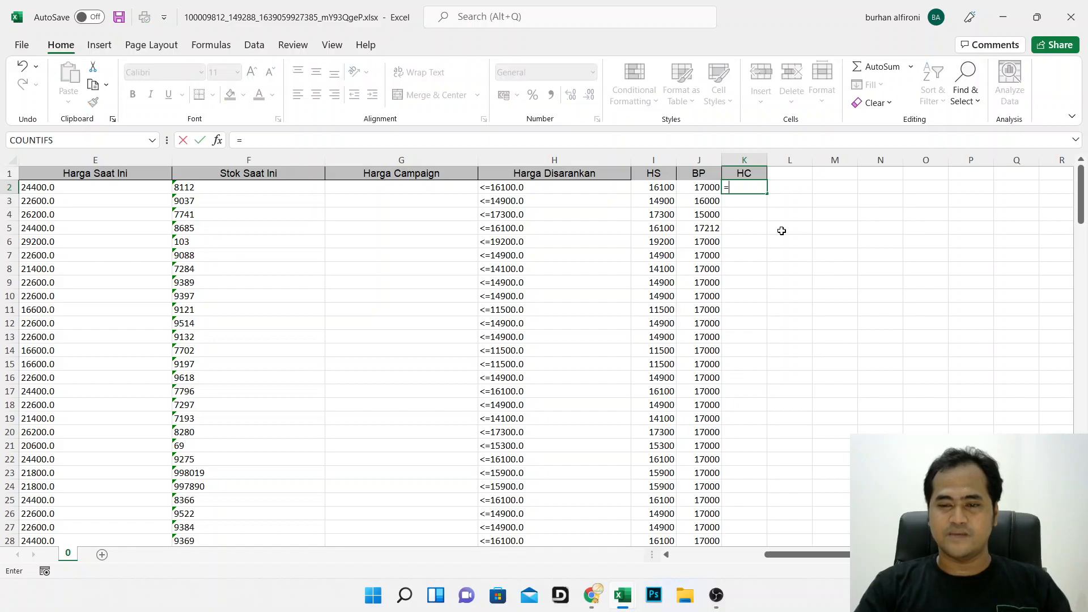
text(IF)
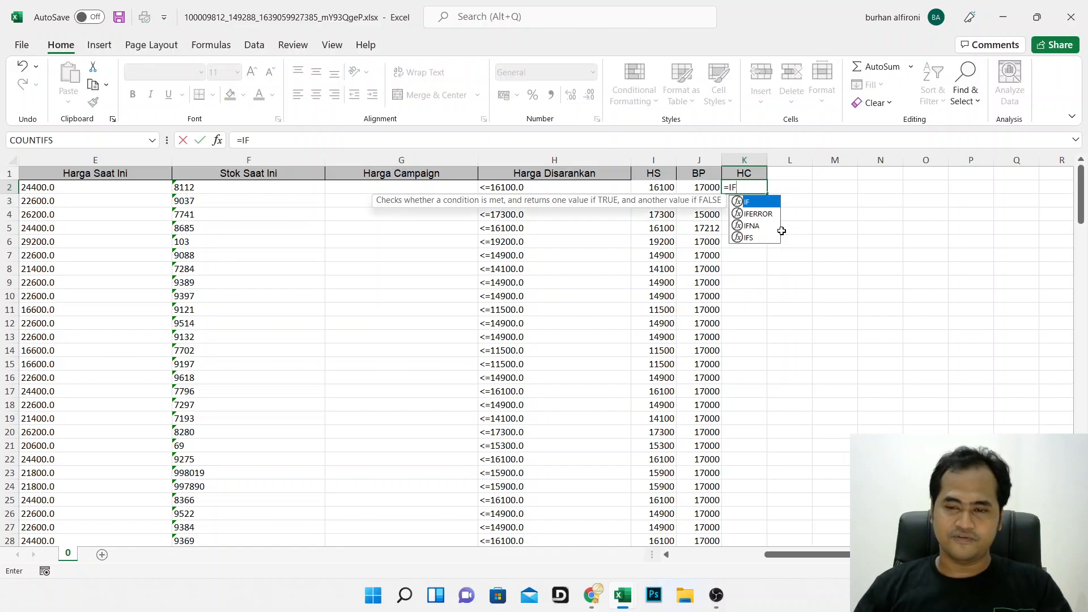
double_click(747, 203)
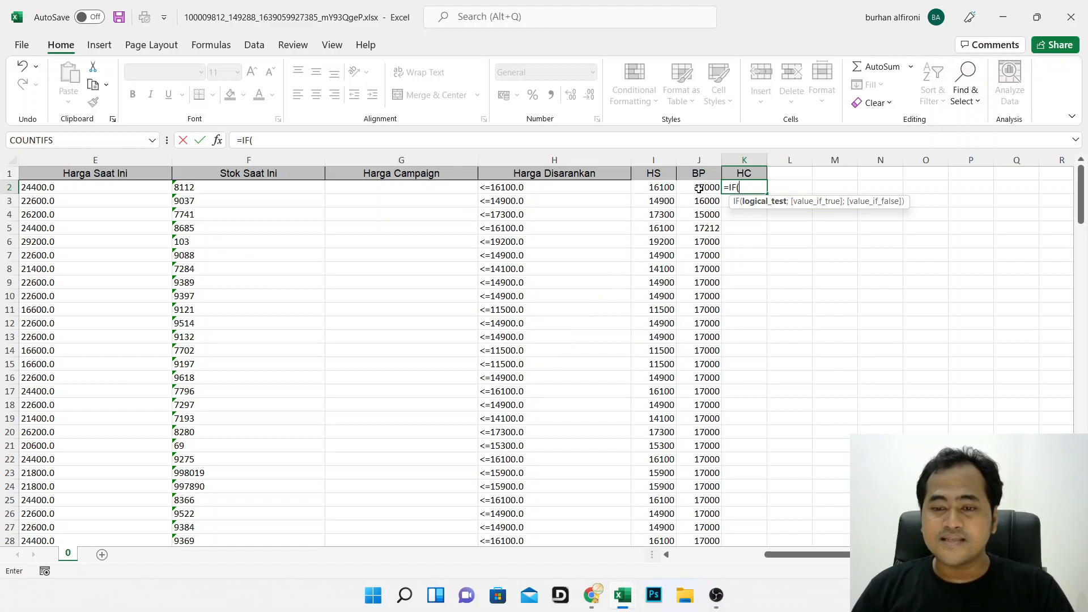
click(699, 188)
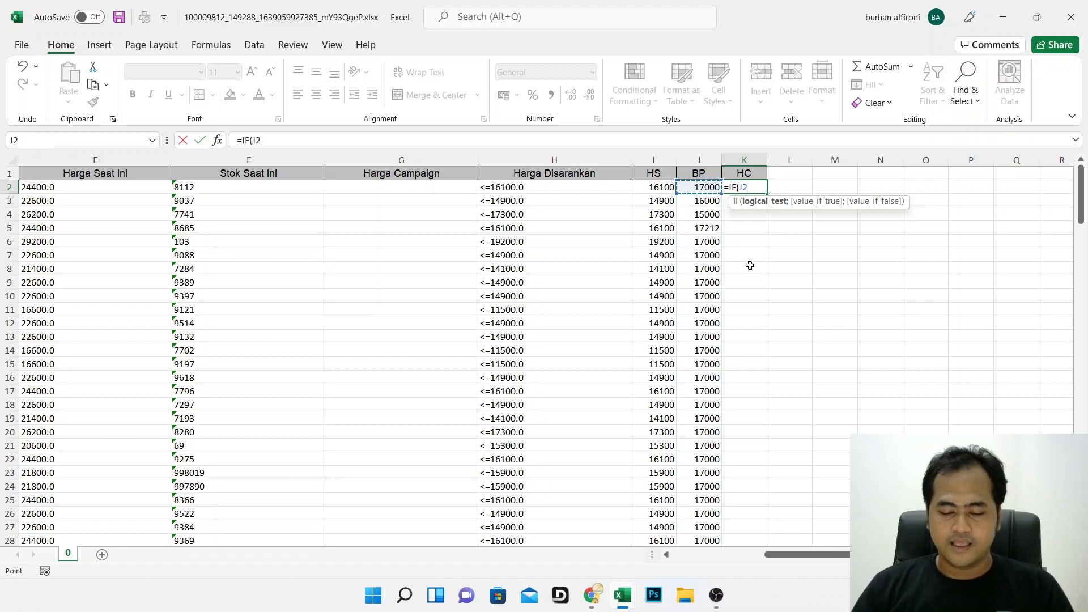
text(<=)
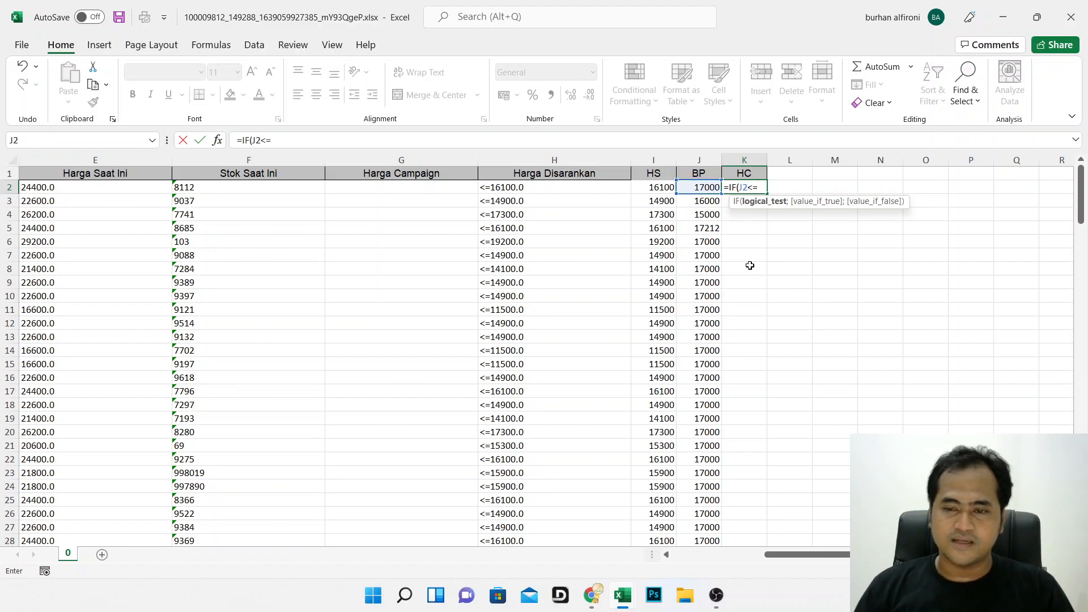
click(662, 186)
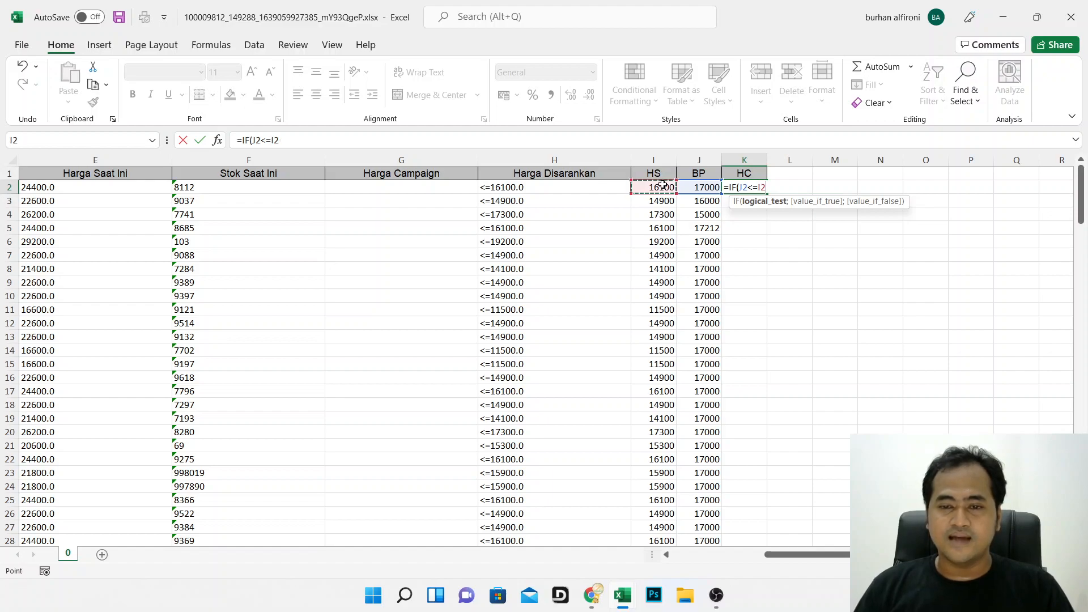
text(;)
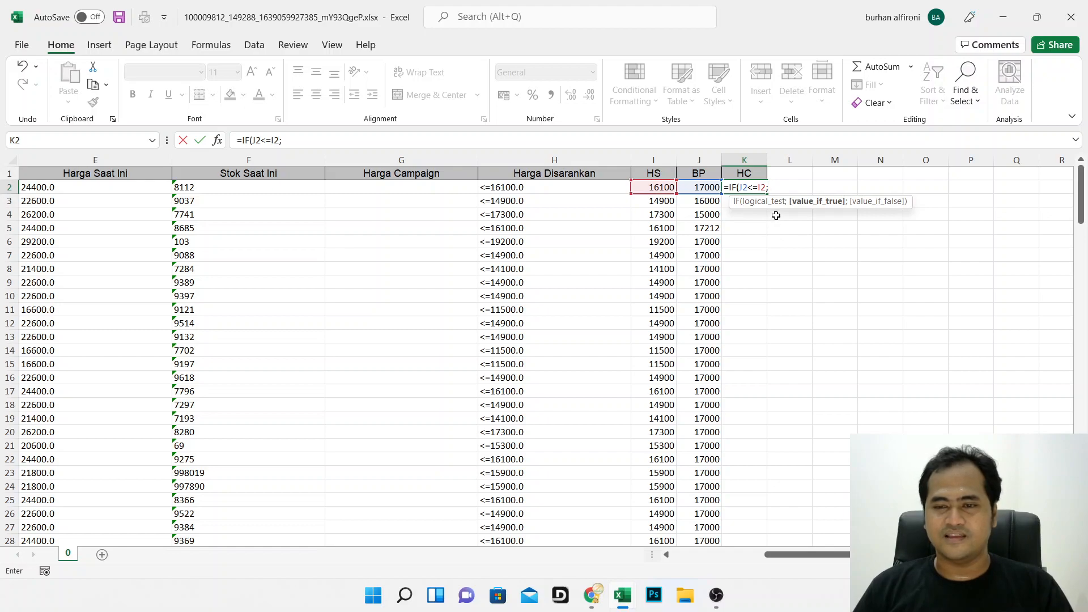
- Finish the K2 IF formula to return I2 when true and "NO" when false
click(645, 187)
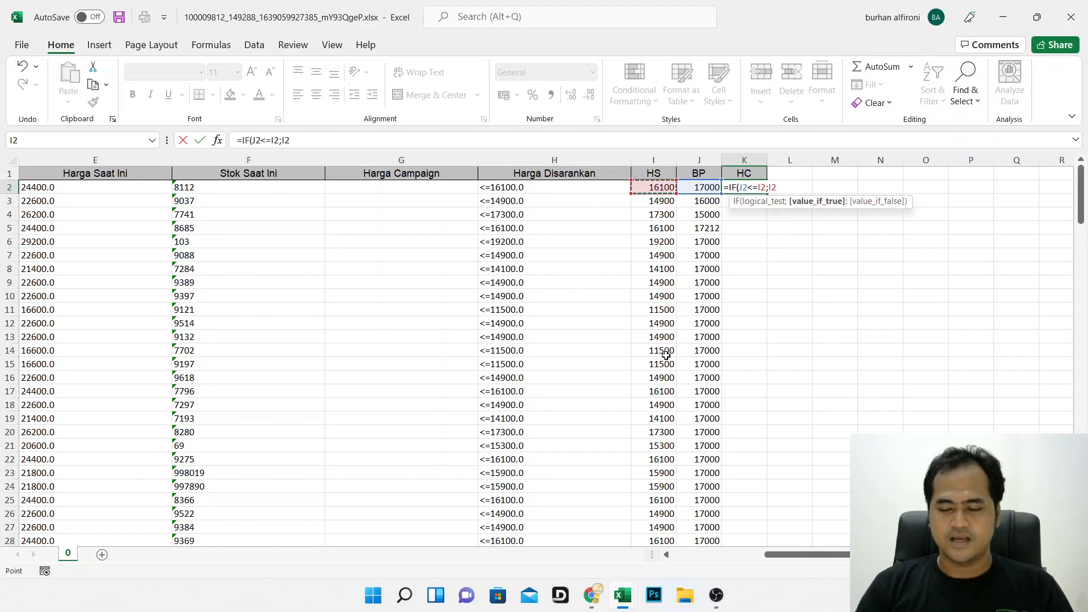
text(;)
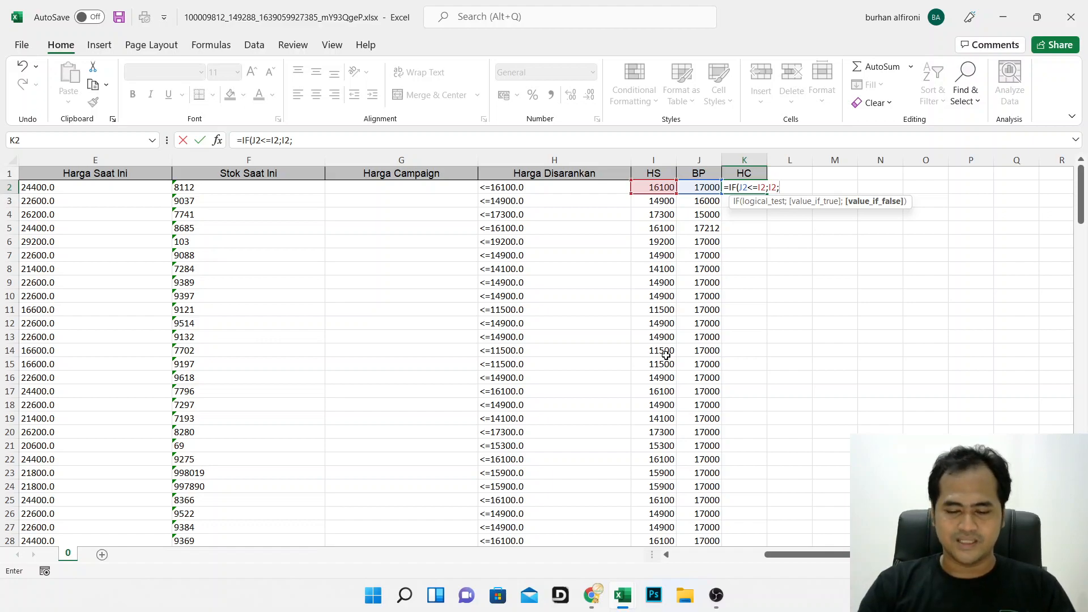
text("NO)
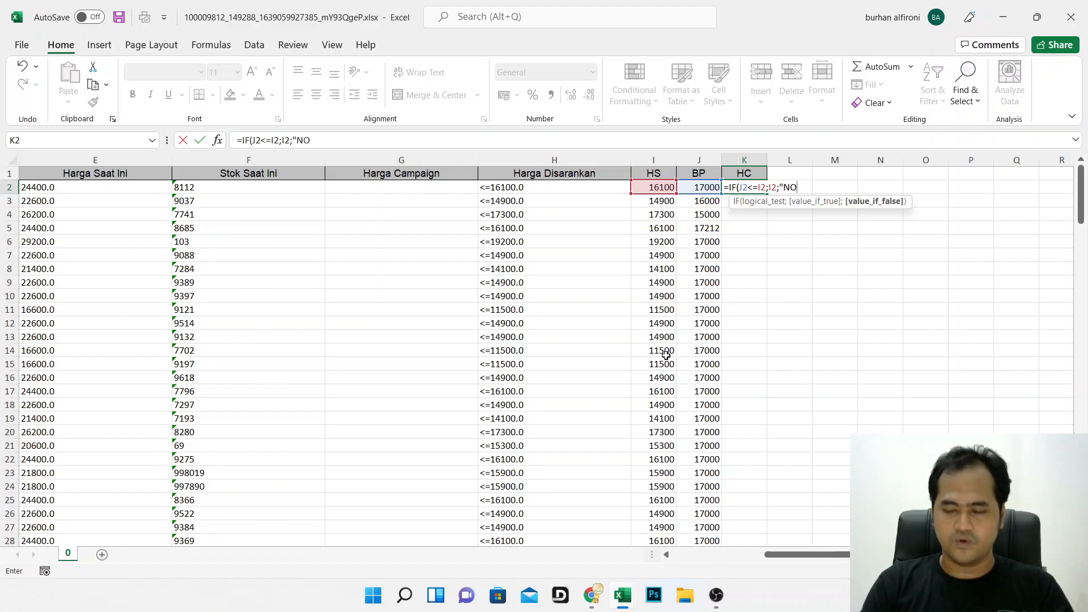
text(")
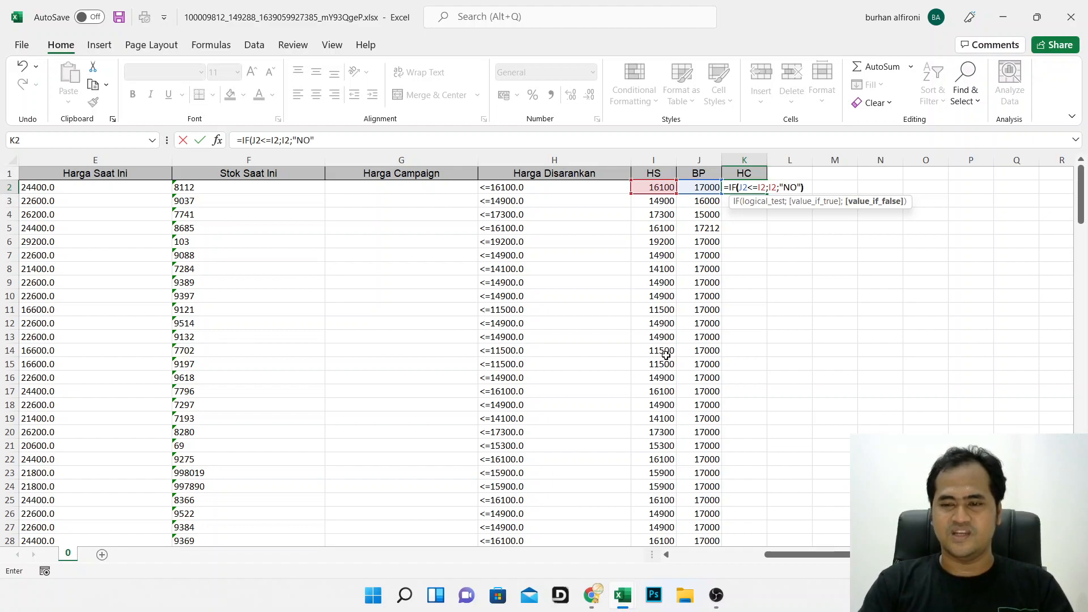
text())
key(Return)
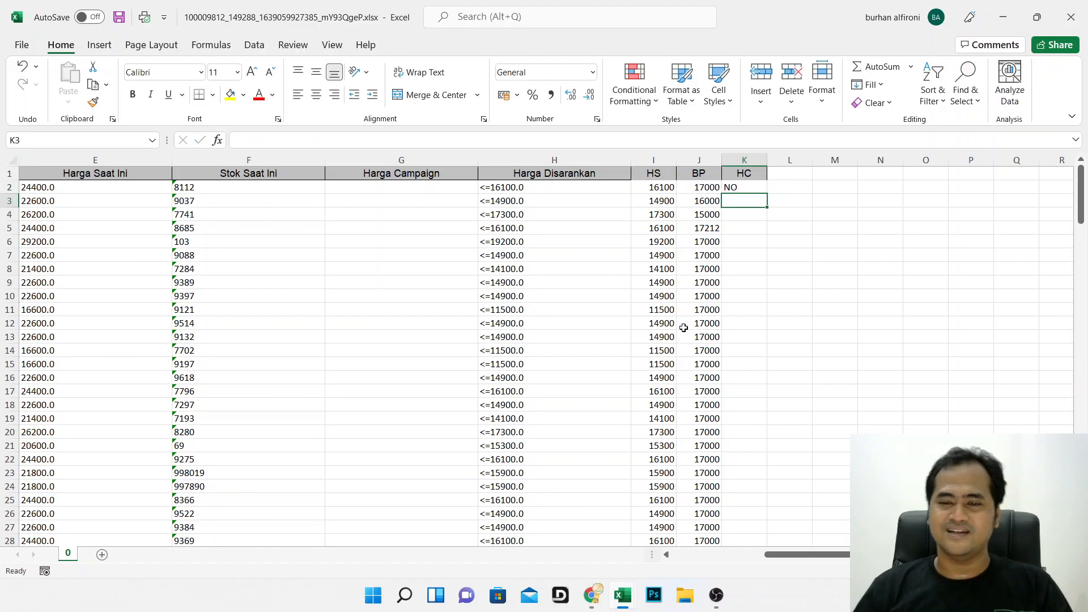
- Fill the K2 IF formula down for all SKU rows and review the results in the HC column
click(652, 185)
click(700, 189)
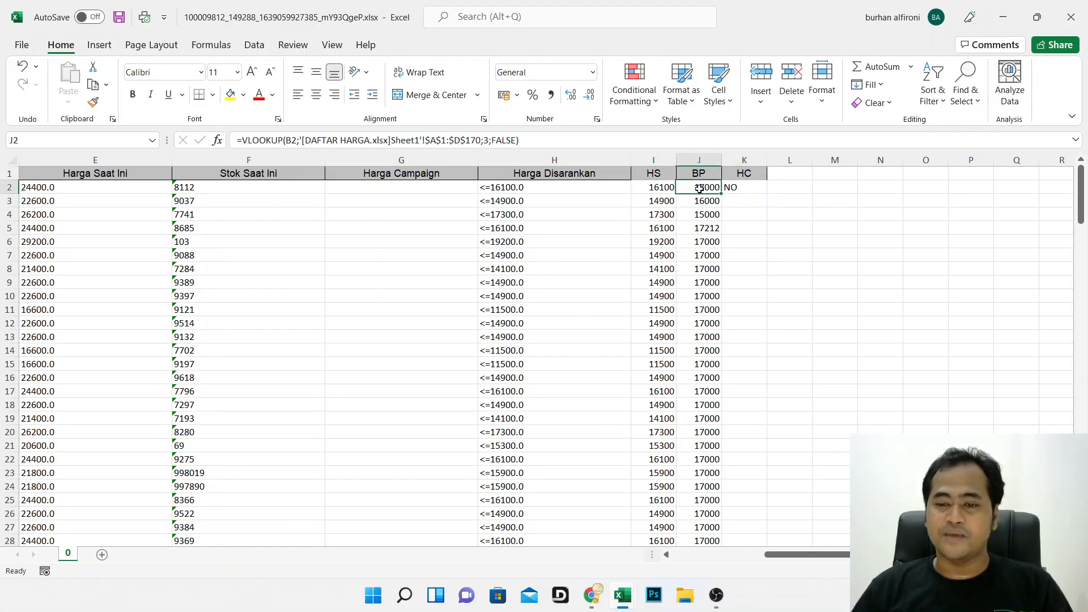
click(734, 189)
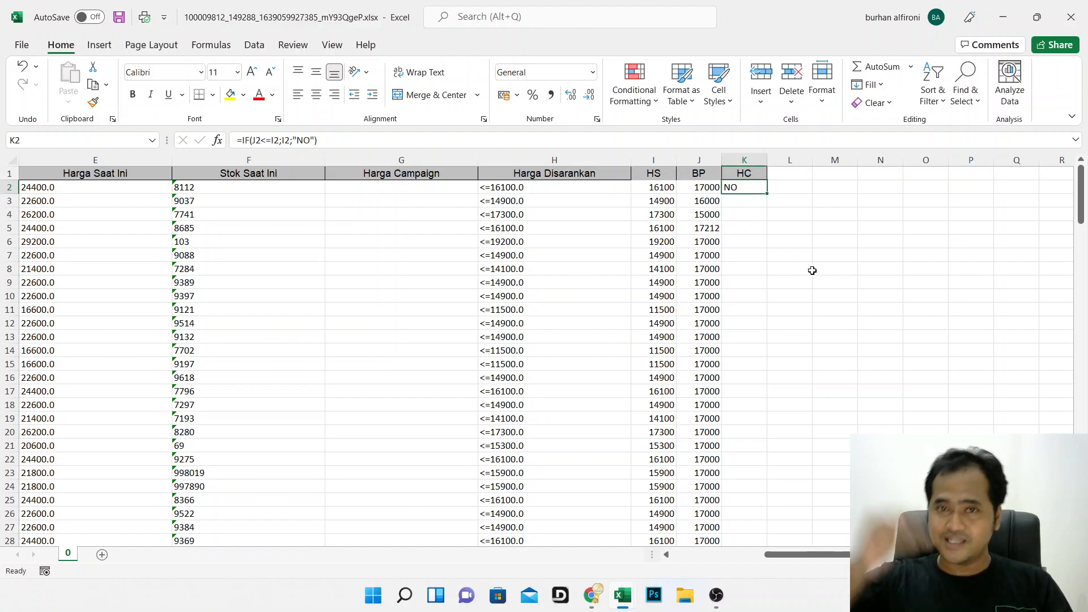
double_click(769, 193)
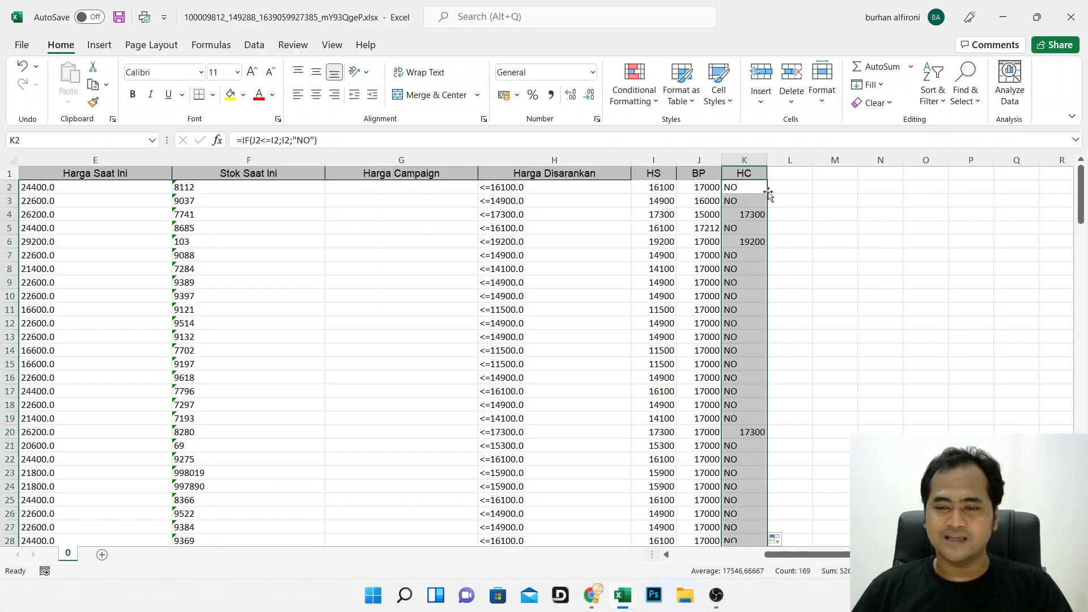
scroll(733, 302, down, 16)
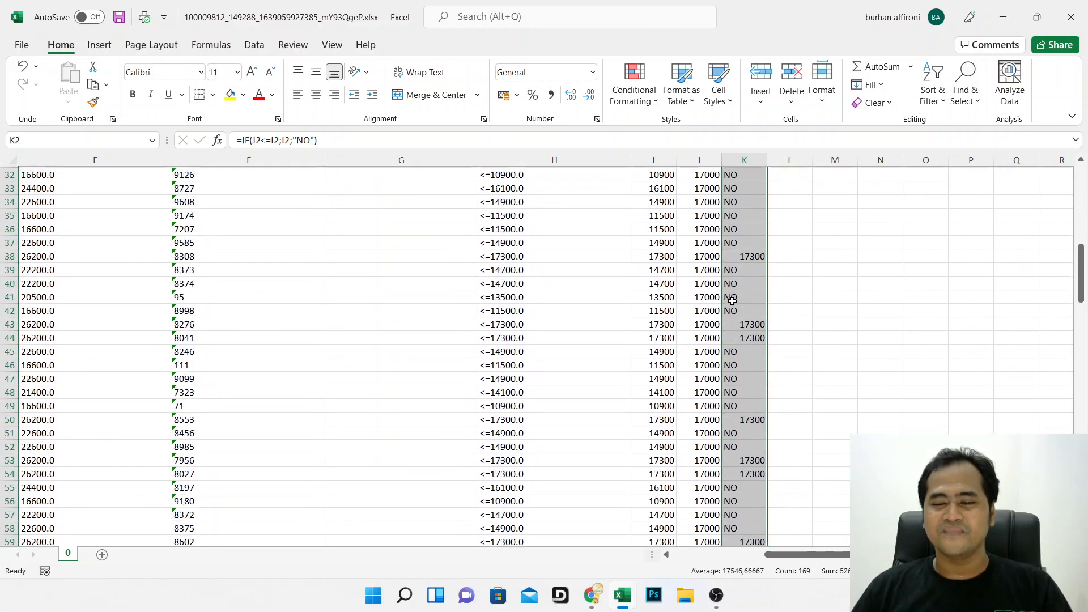
scroll(732, 301, down, 14)
scroll(732, 298, down, 15)
scroll(1007, 334, up, 20)
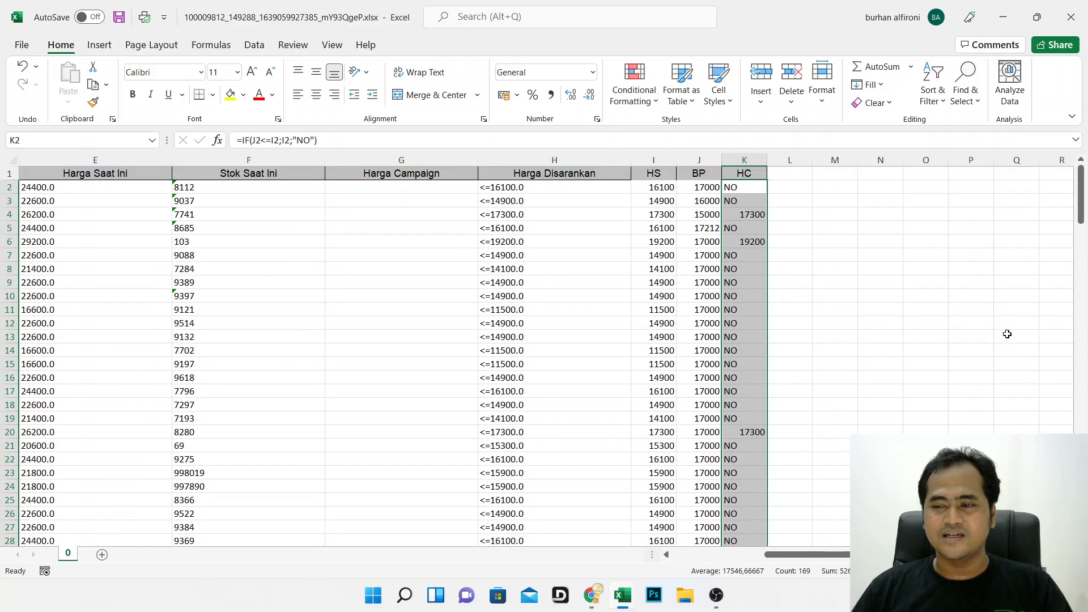
click(967, 310)
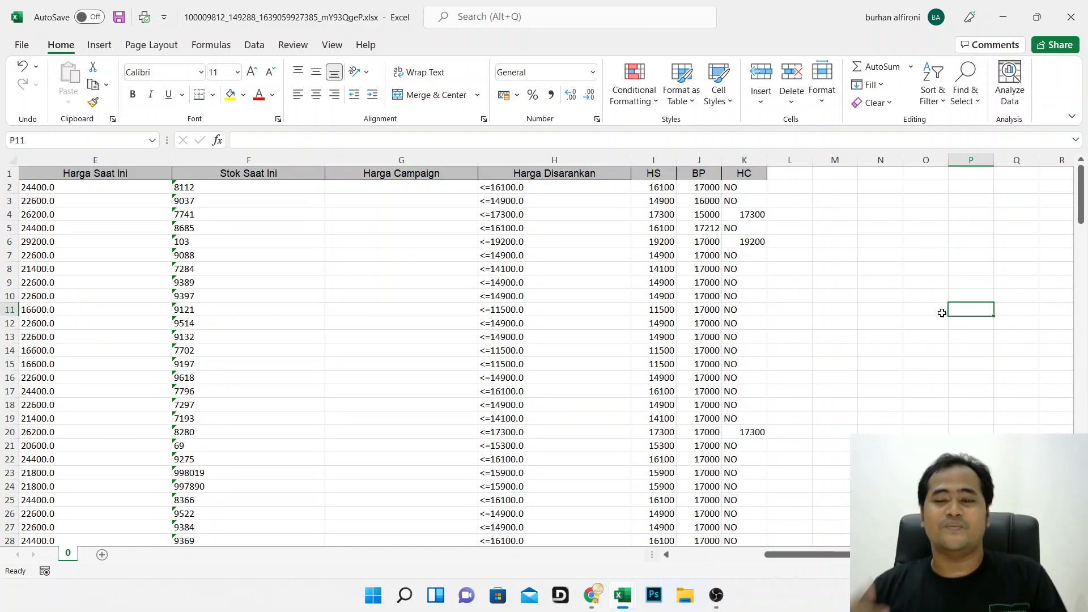
- Turn on filtering for the header row of the campaign table, starting from the HC header
click(731, 174)
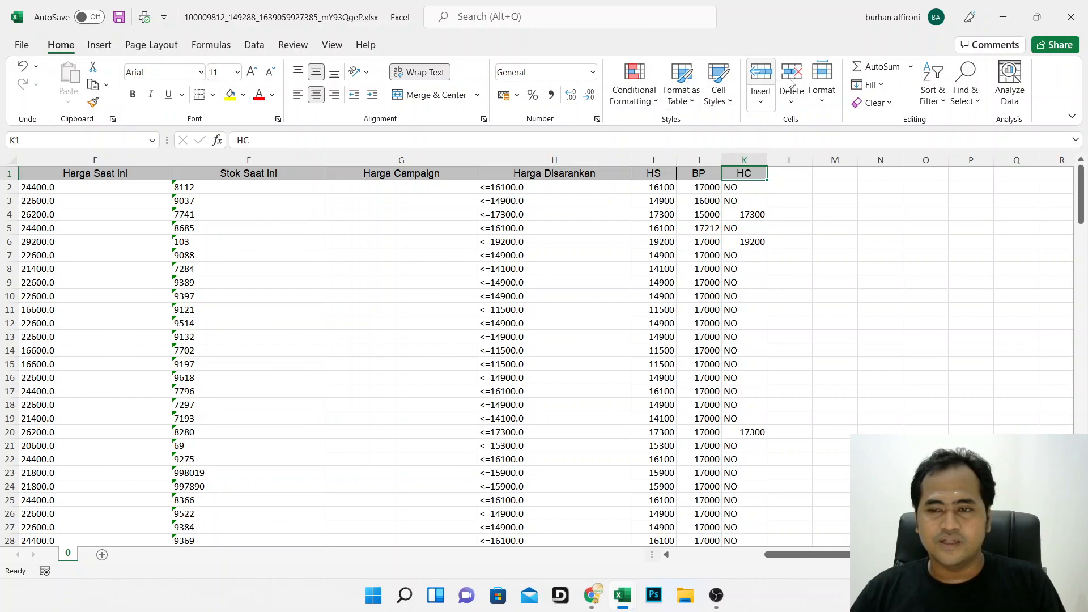
click(932, 95)
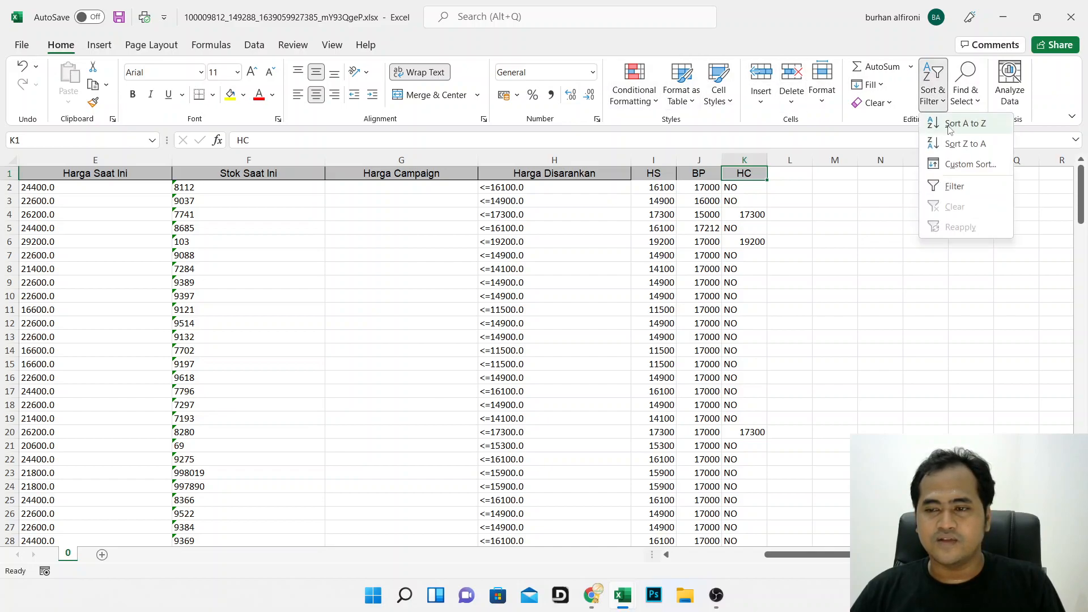
click(955, 186)
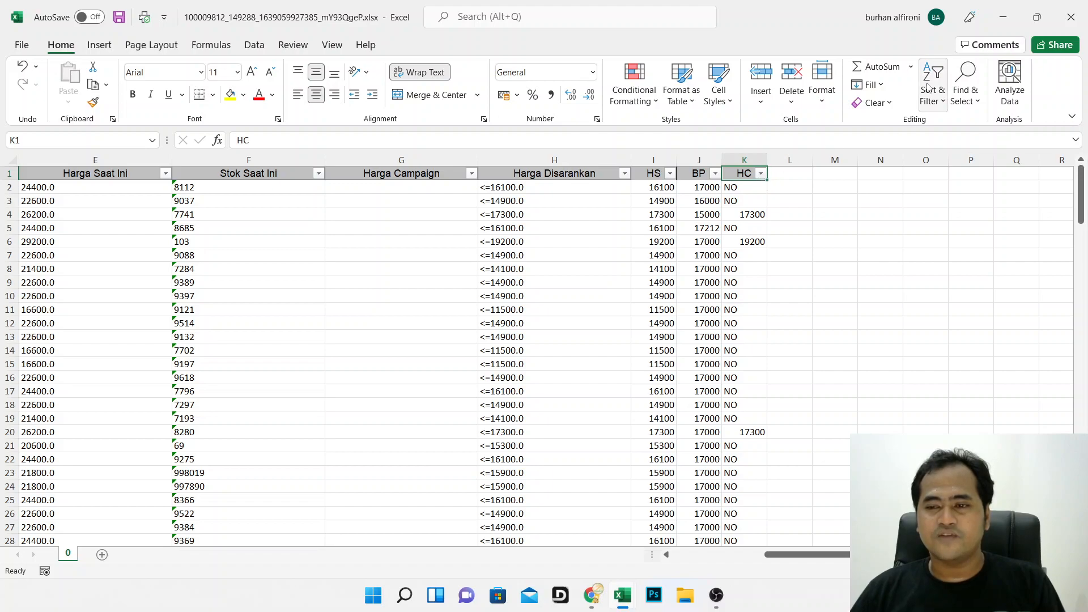
click(928, 86)
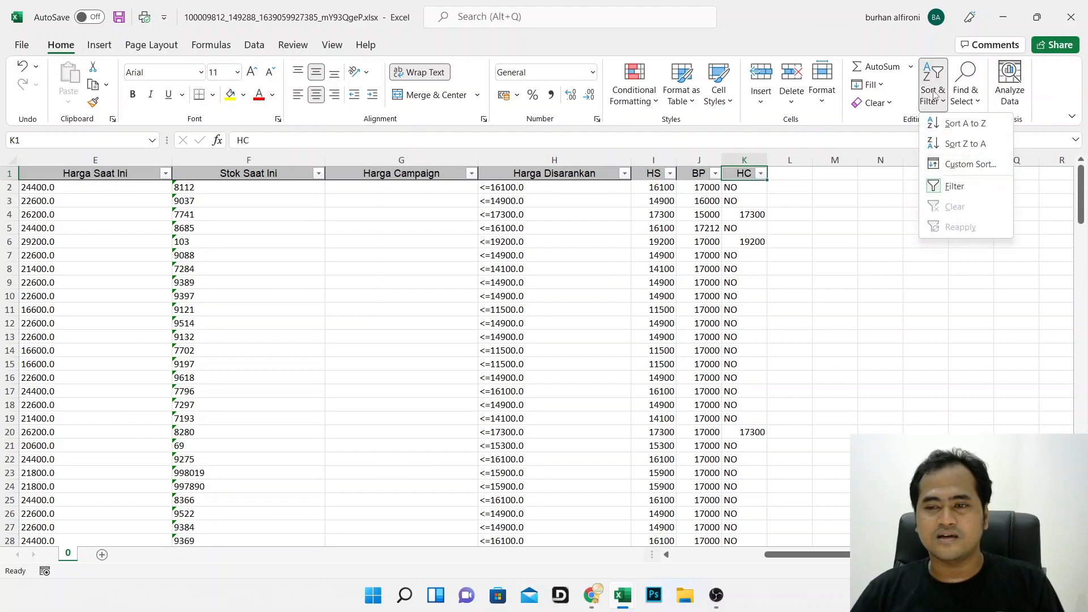
- Turn the header row's filtering off and back on
click(955, 186)
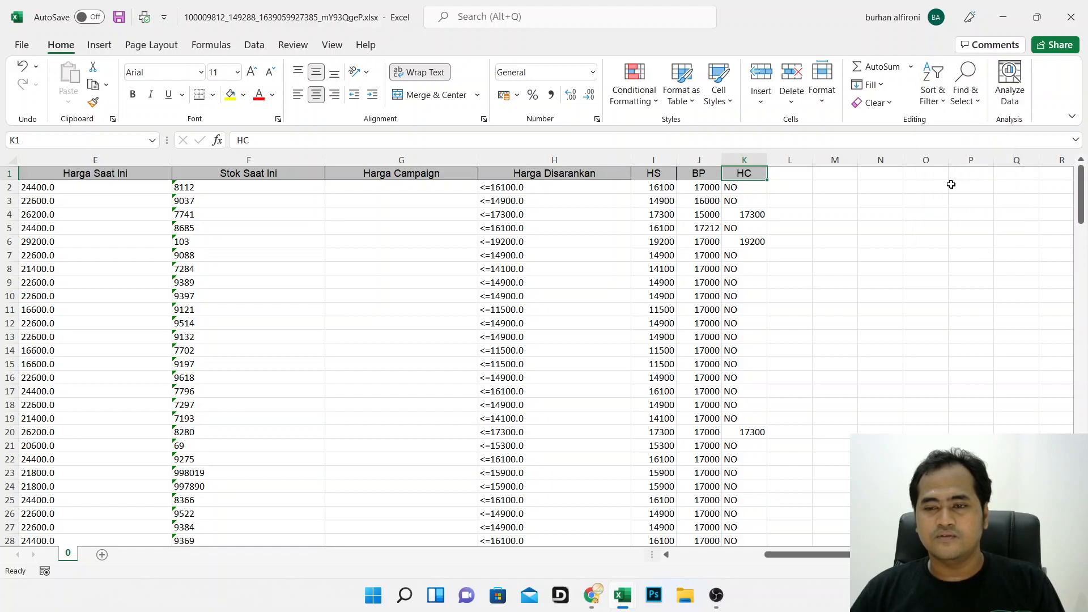
click(927, 86)
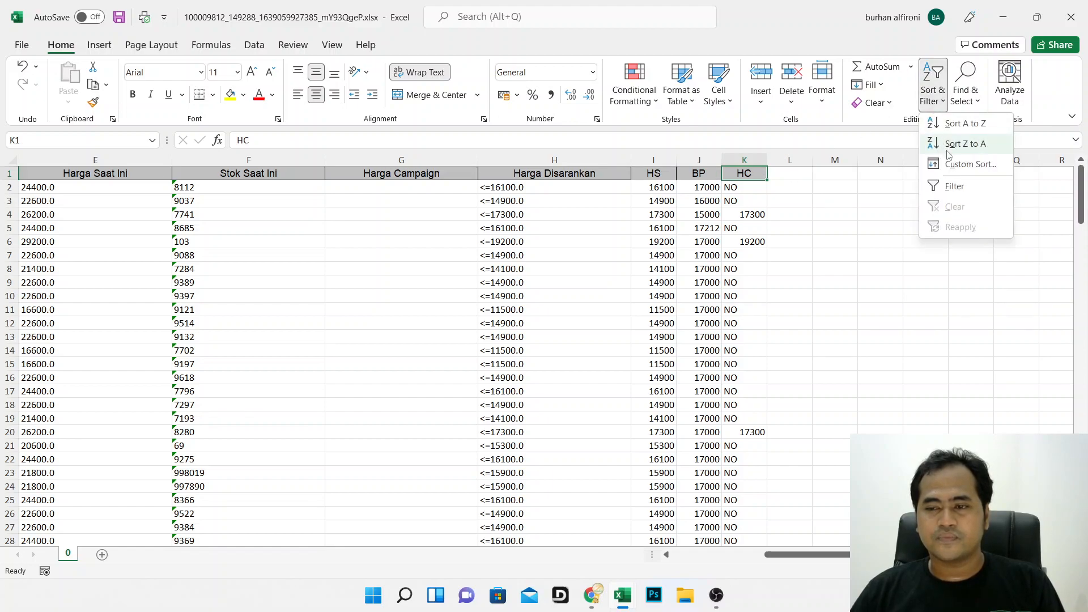
click(955, 186)
- Filter the HC column to show only the NO rows and review them down to the end of the table
click(761, 174)
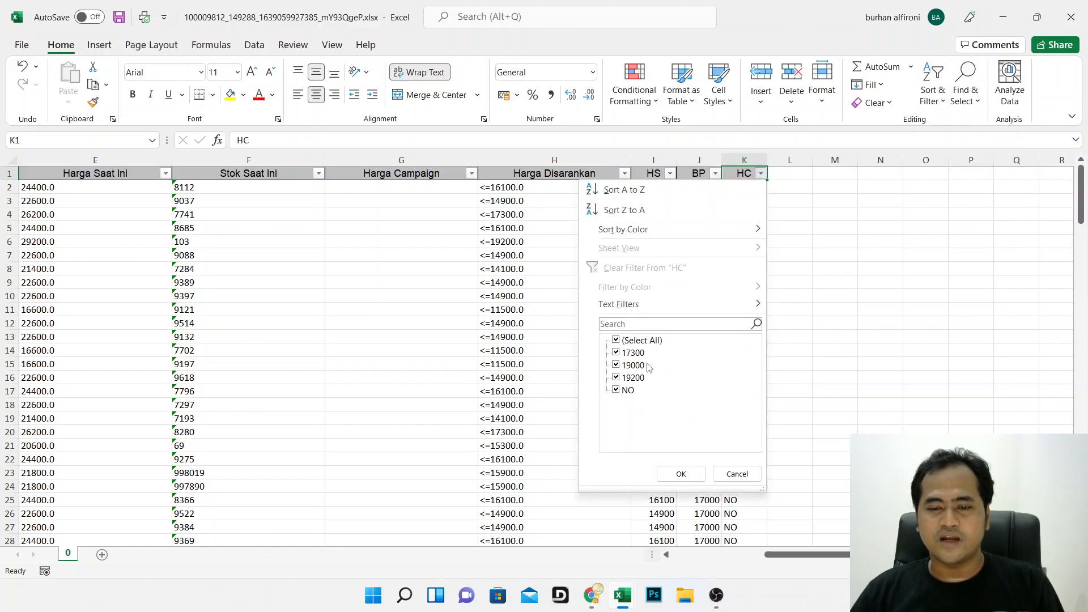
click(635, 341)
click(626, 391)
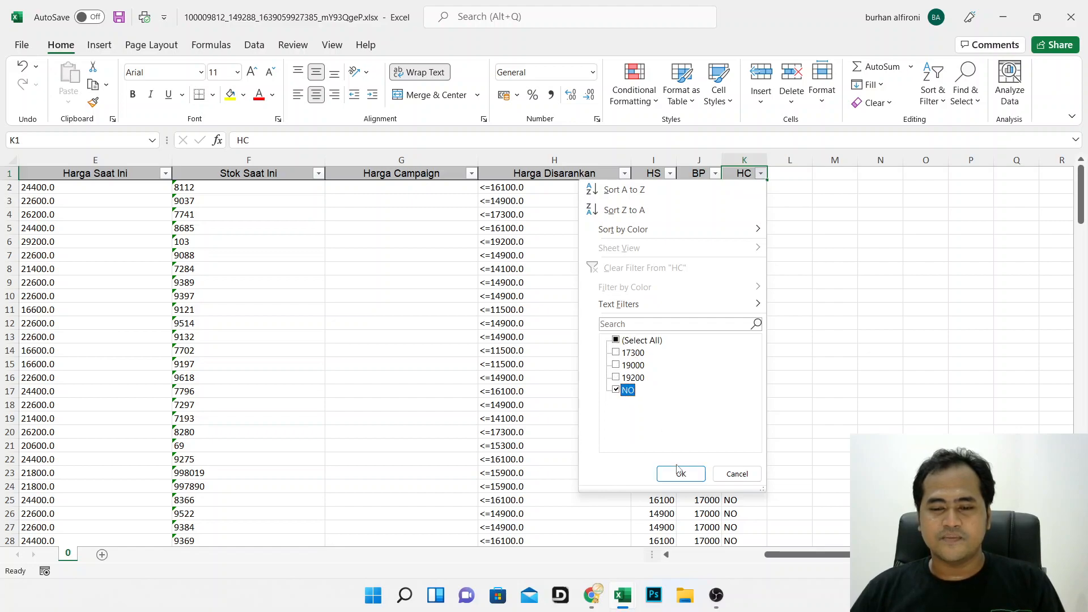
click(681, 474)
scroll(657, 371, down, 10)
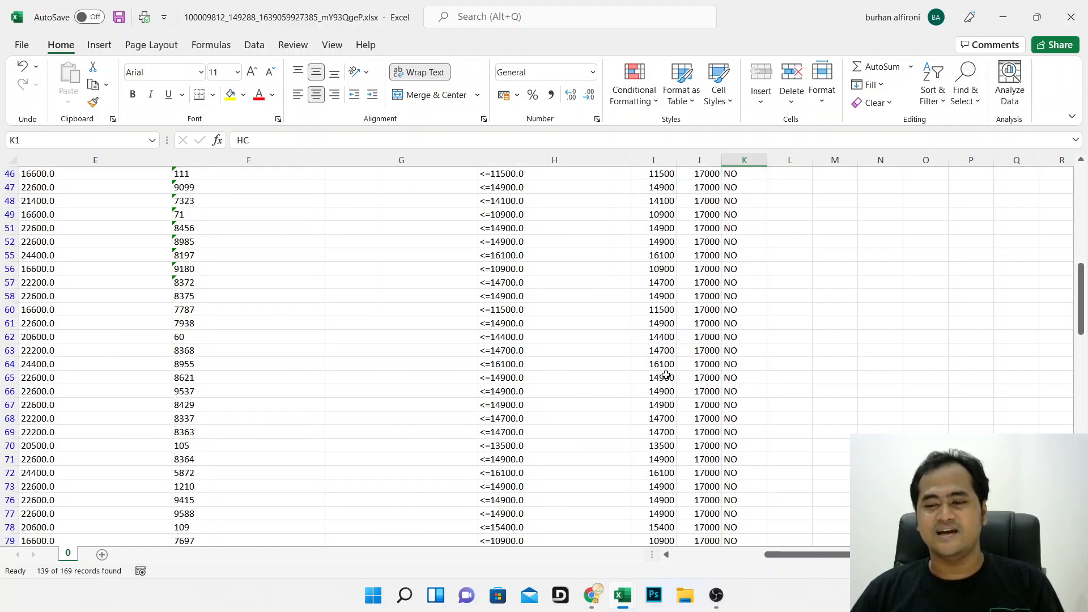
drag(1080, 283, 1078, 476)
scroll(964, 431, down, 10)
scroll(964, 429, up, 20)
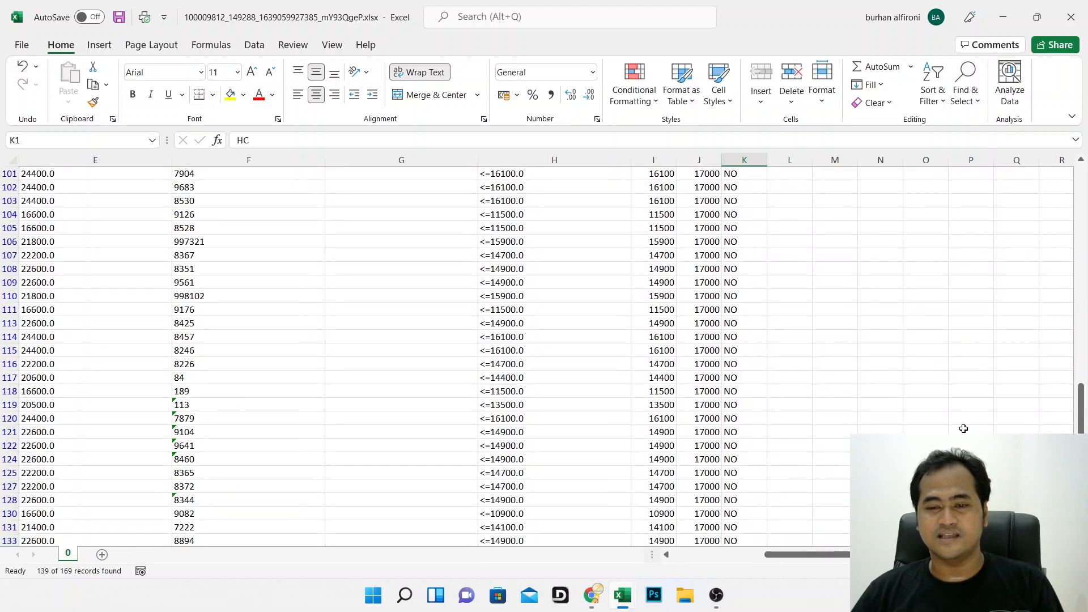
scroll(963, 428, up, 11)
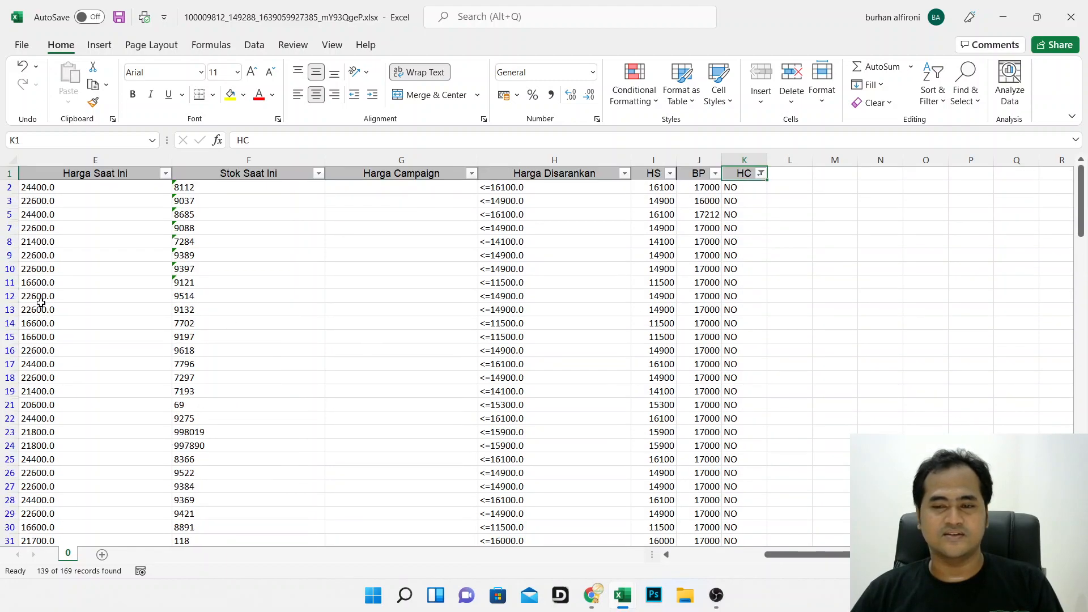
- Delete all the filtered NO rows from row 2 down to the last data row
click(6, 187)
key(ctrl+shift+Down)
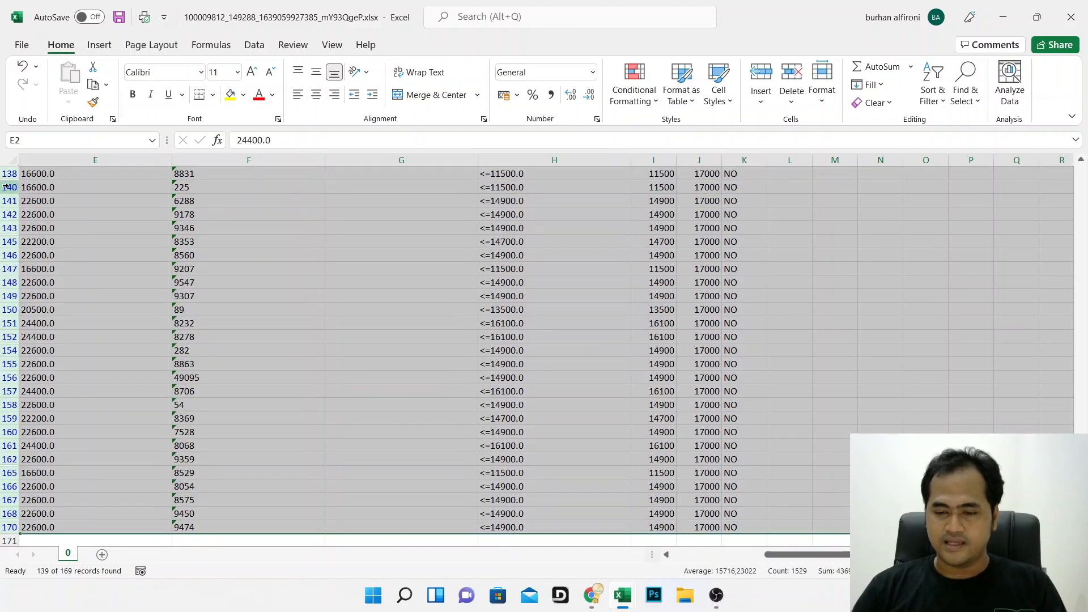
right_click(7, 187)
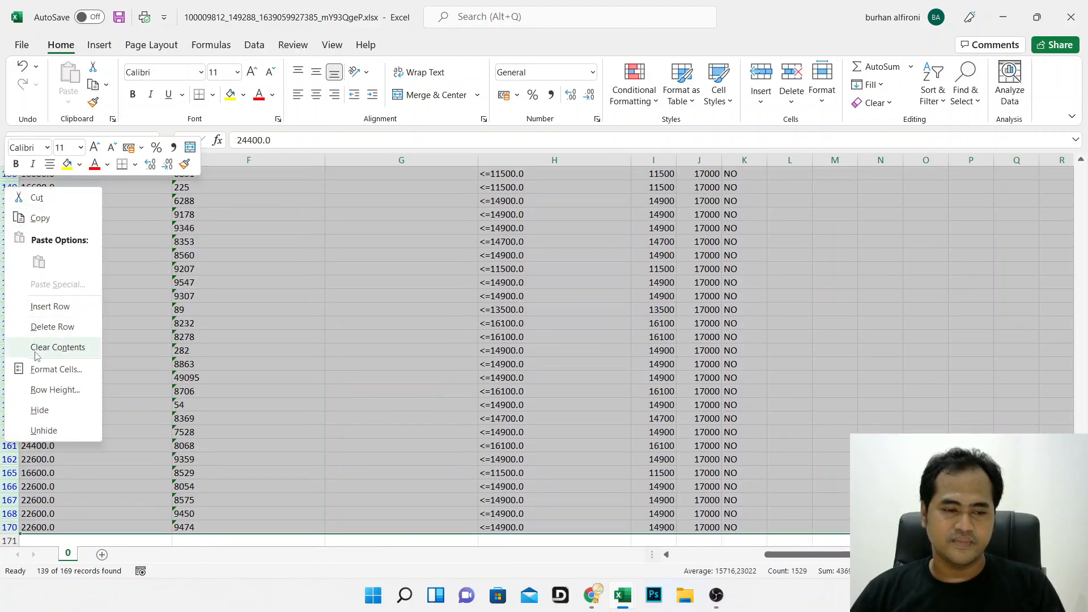
click(40, 327)
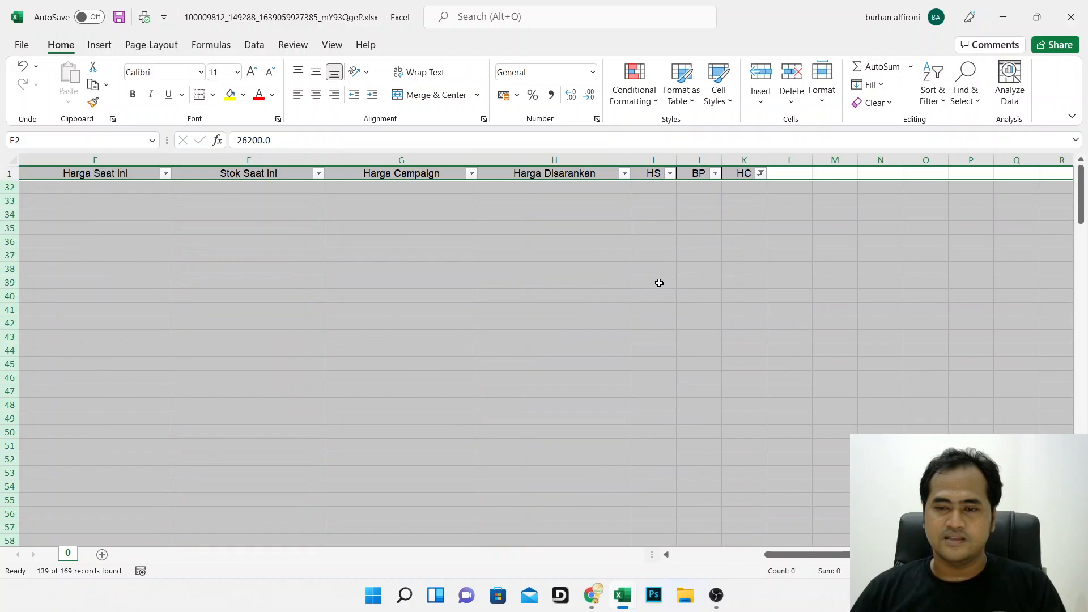
click(659, 283)
- Select all values again in the HC filter and review the remaining eligible rows
click(760, 173)
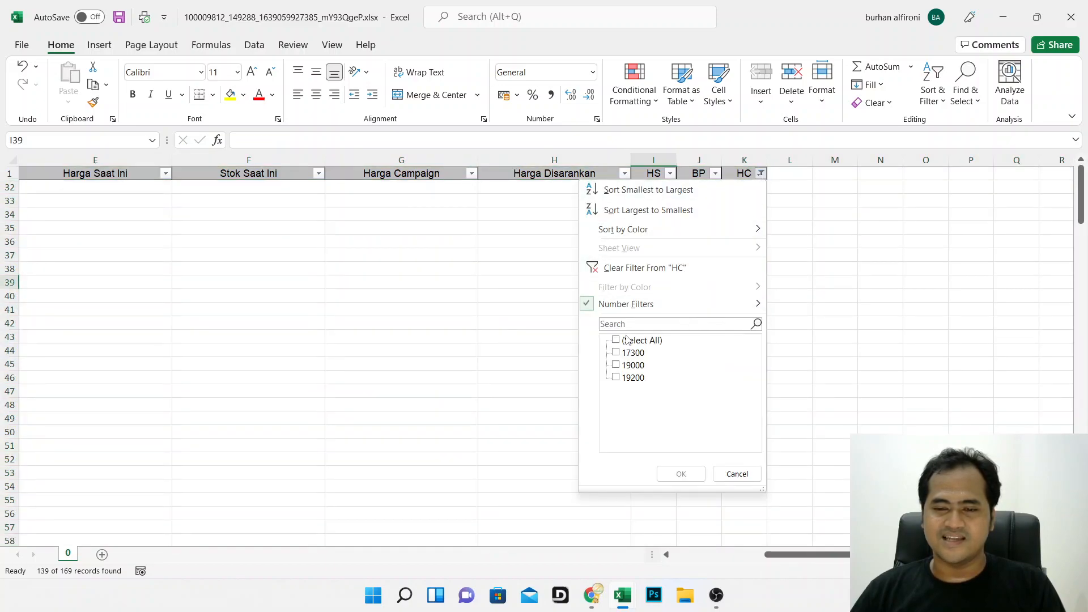
click(627, 339)
click(681, 474)
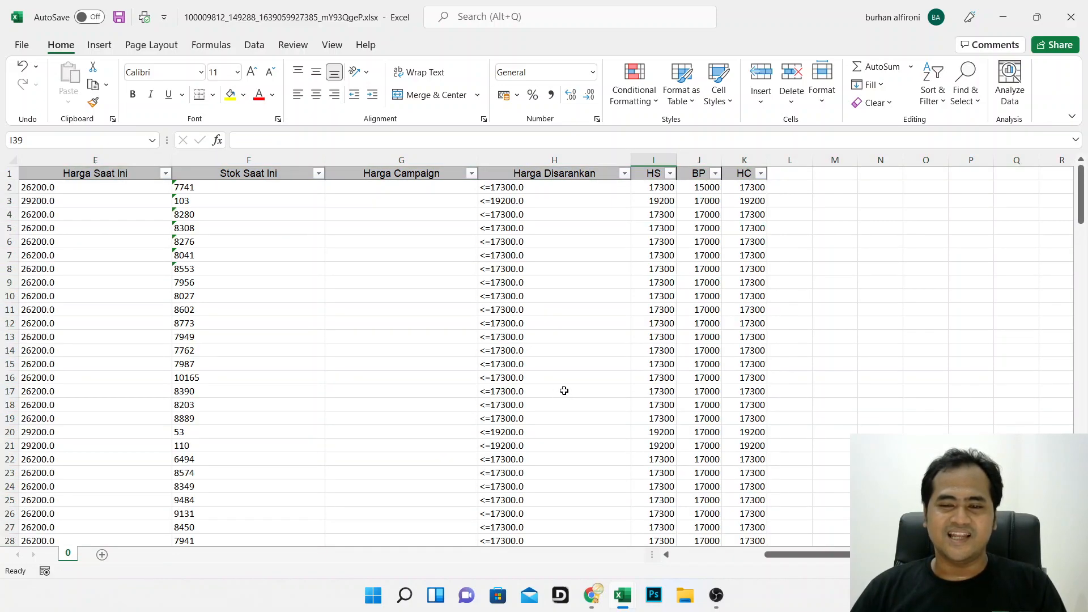
scroll(563, 388, down, 10)
scroll(1059, 280, up, 11)
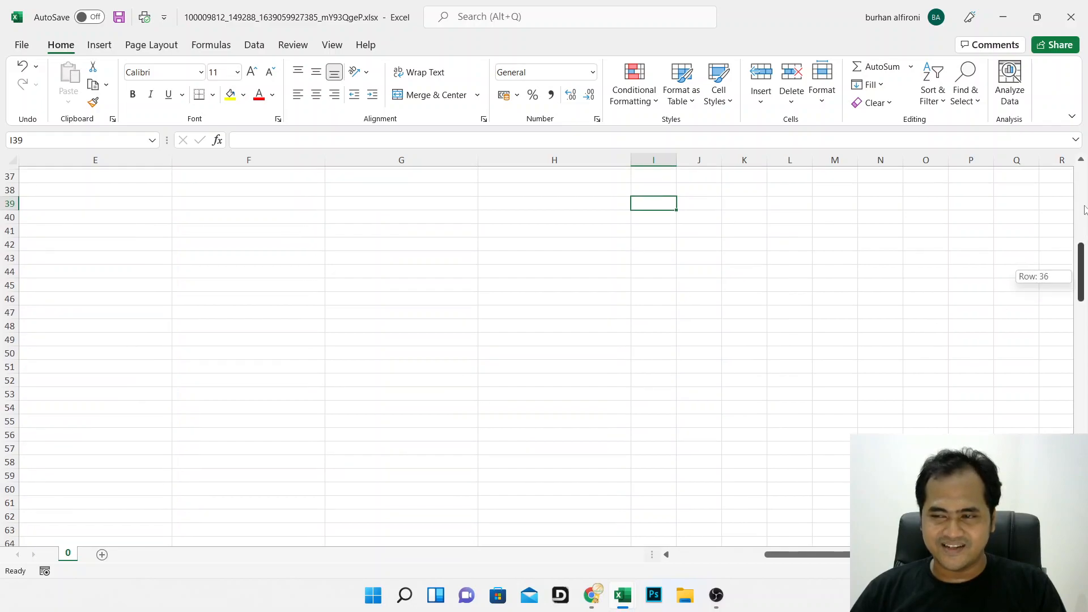
scroll(790, 273, down, 5)
scroll(788, 272, up, 7)
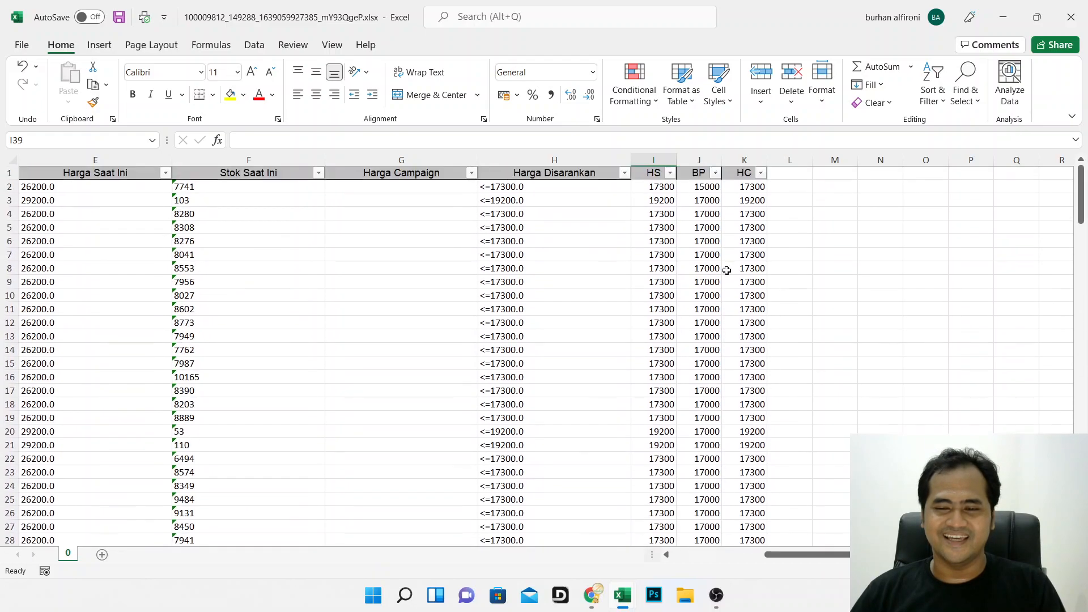
- Copy the HC prices from K2 down and paste them as values into the Harga Campaign column starting at G2
click(739, 190)
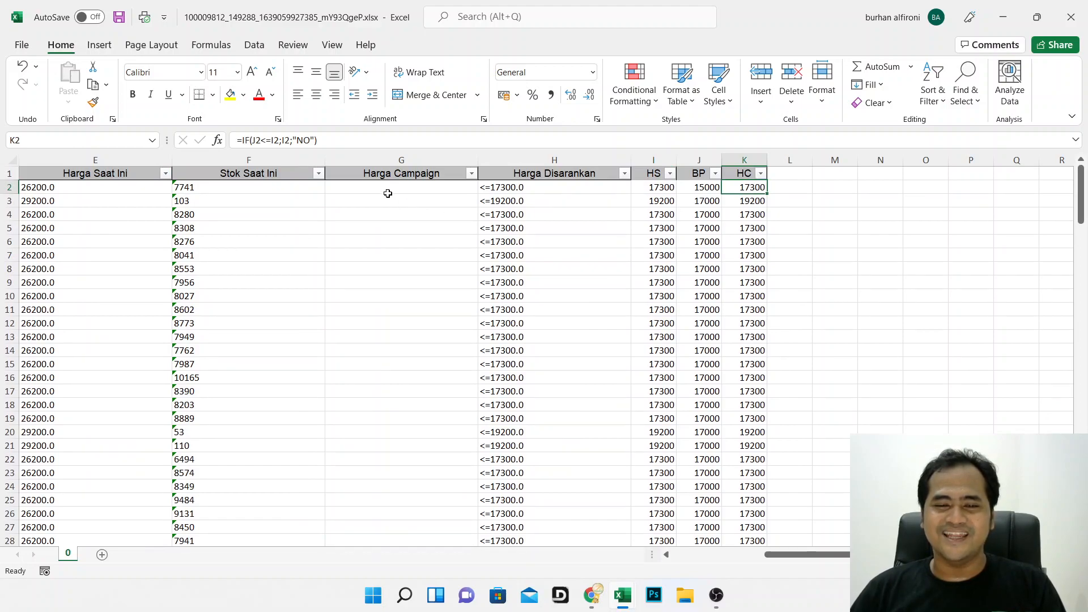
key(ctrl+shift+Down)
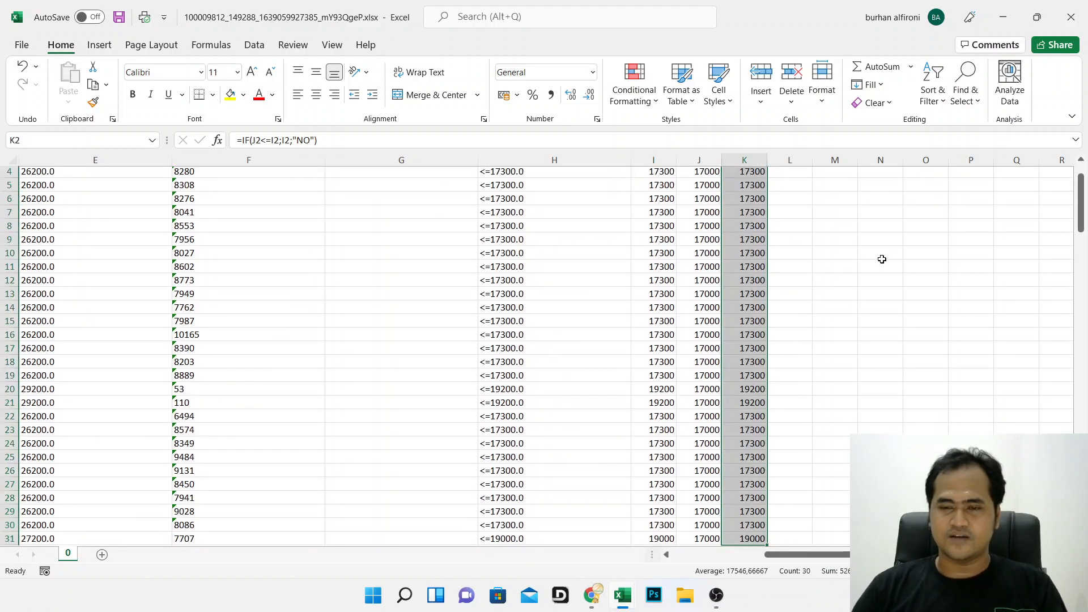
key(ctrl+c)
scroll(427, 363, up, 1)
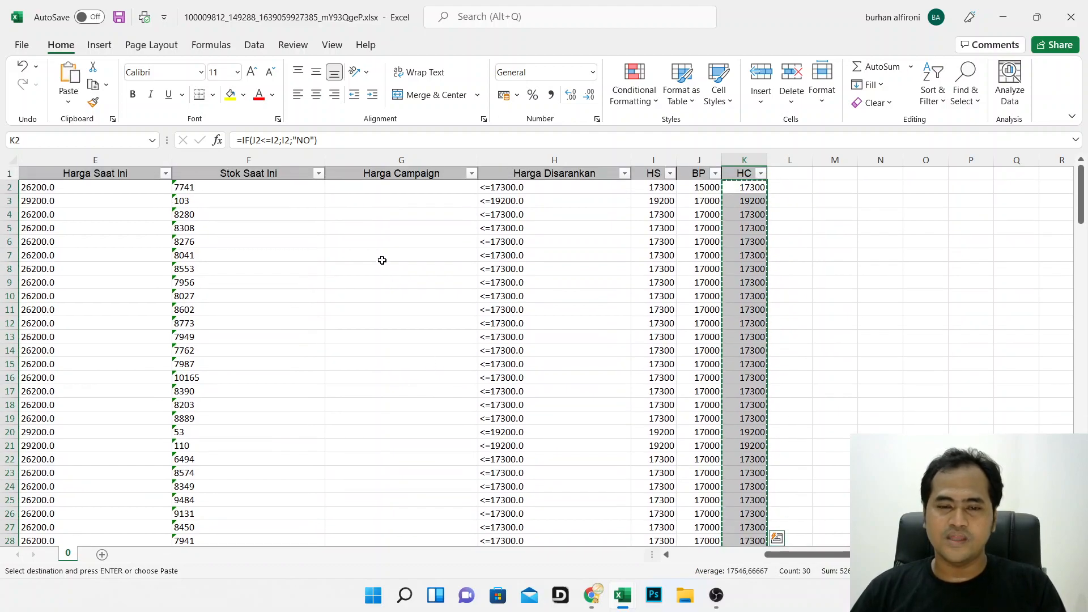
right_click(368, 186)
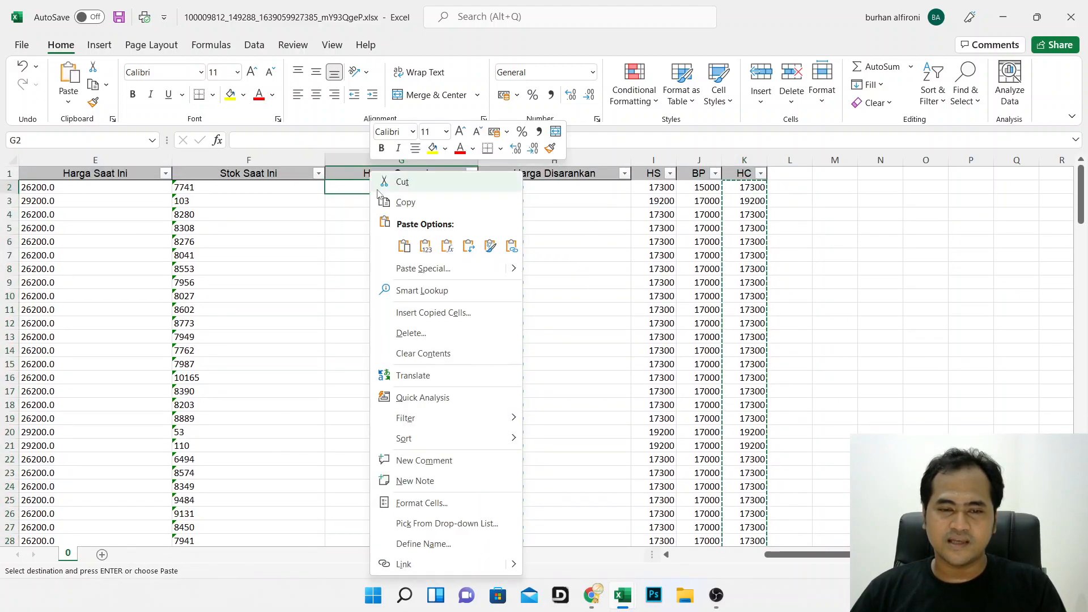
click(426, 246)
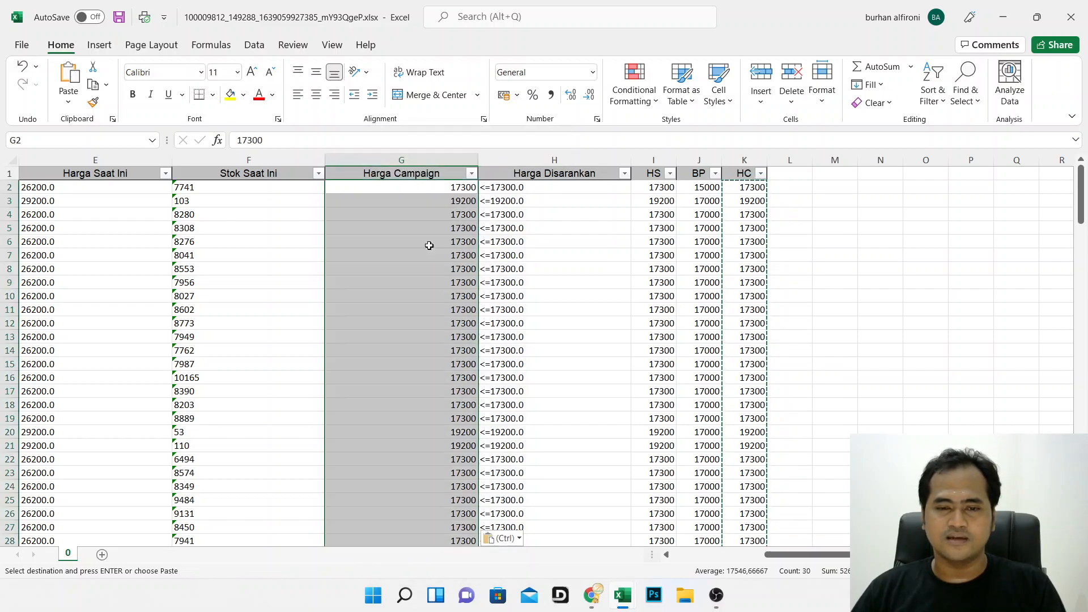
- Compare the pasted Harga Campaign value in G3 with the formula results in the HC column from K3 down
click(420, 199)
click(735, 205)
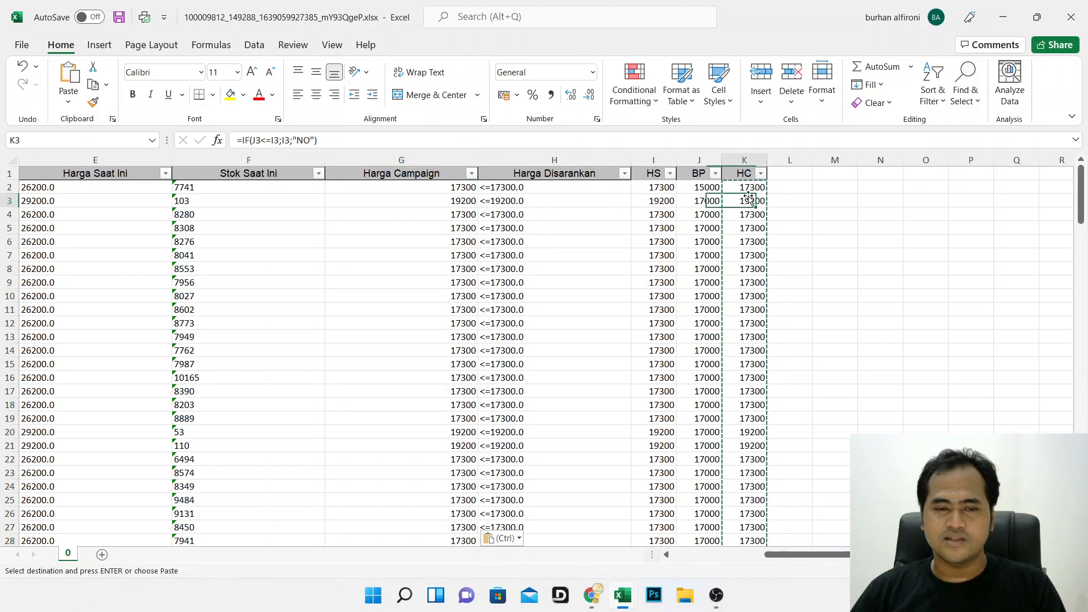
key(ctrl+shift+Down)
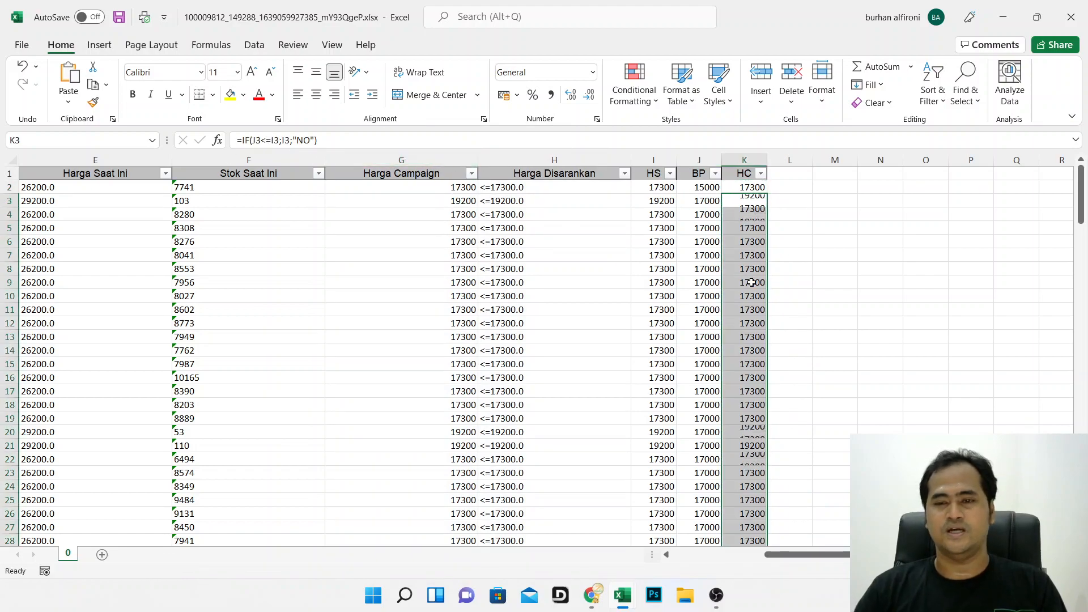
key(Return)
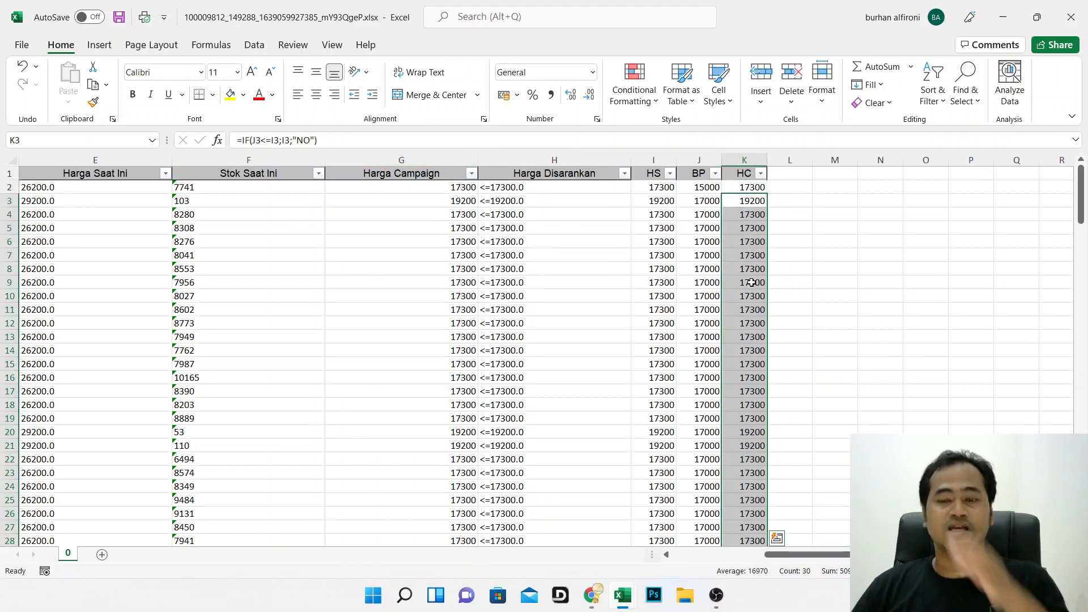
click(828, 253)
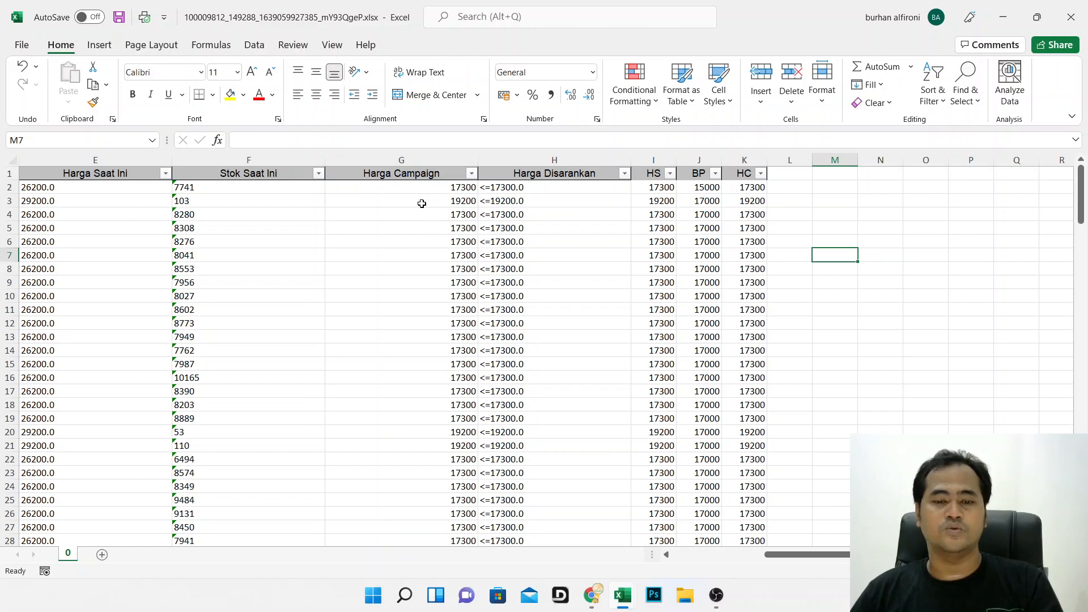
- Delete the helper columns HS, BP and HC (columns I to K)
drag(654, 160, 743, 162)
right_click(740, 163)
click(777, 301)
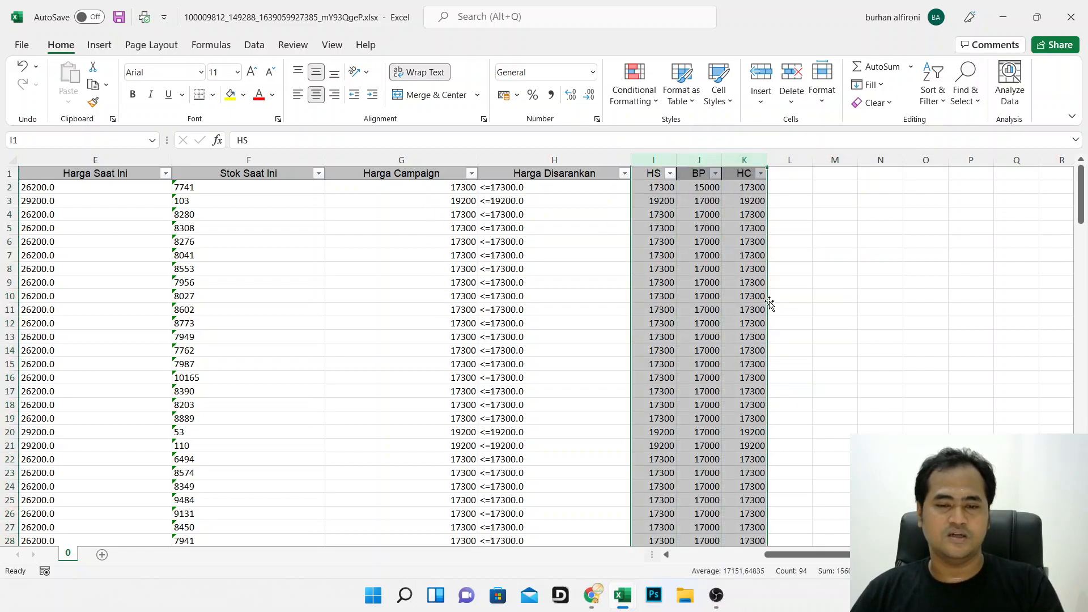
- Review the Harga Campaign prices against the Harga Disarankan limits for the remaining products
click(421, 191)
drag(420, 199, 428, 513)
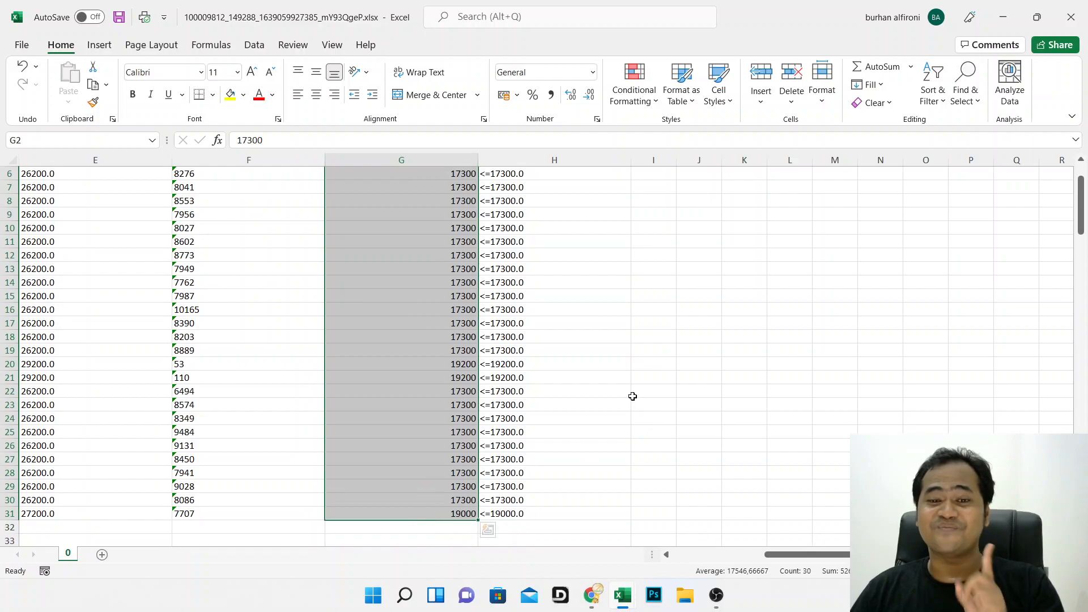
scroll(630, 394, up, 2)
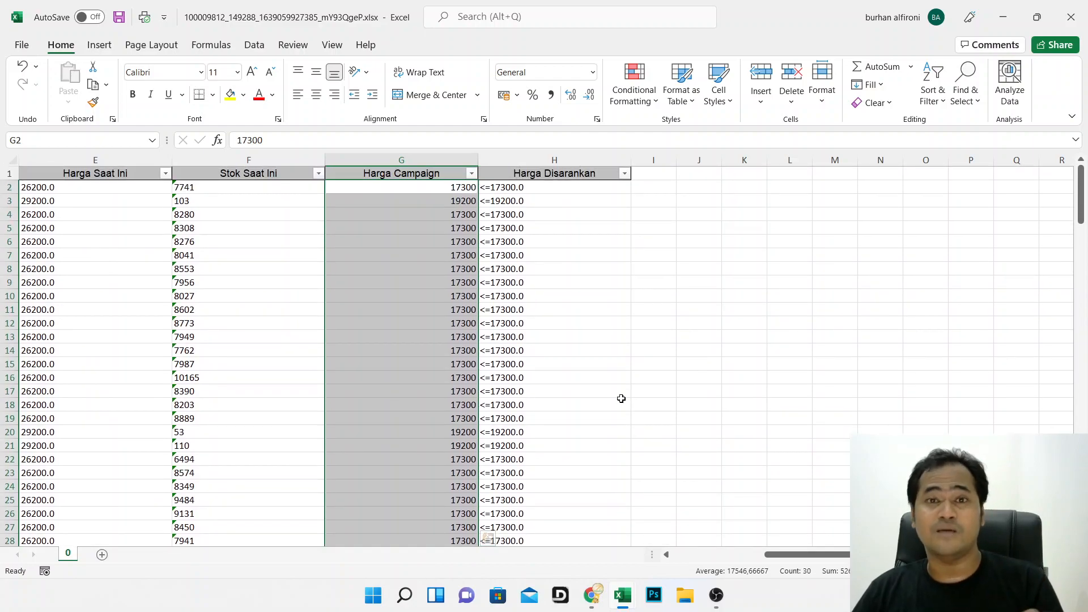
drag(500, 187, 544, 453)
click(797, 270)
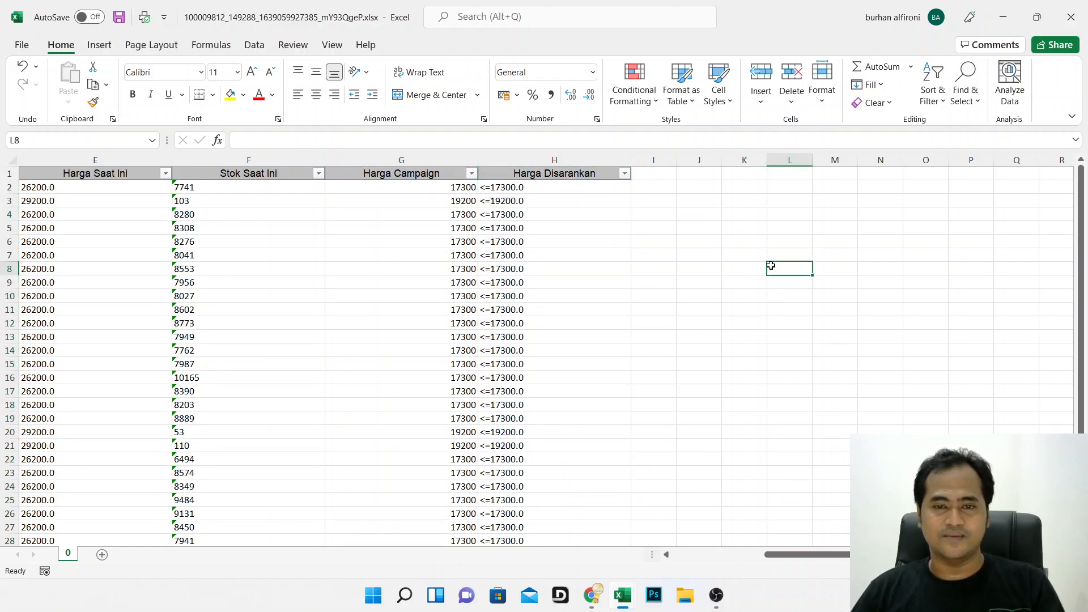
- Switch to the Lazada Seller Center campaign page in Chrome and close its Excel export dialog
key(alt+Tab)
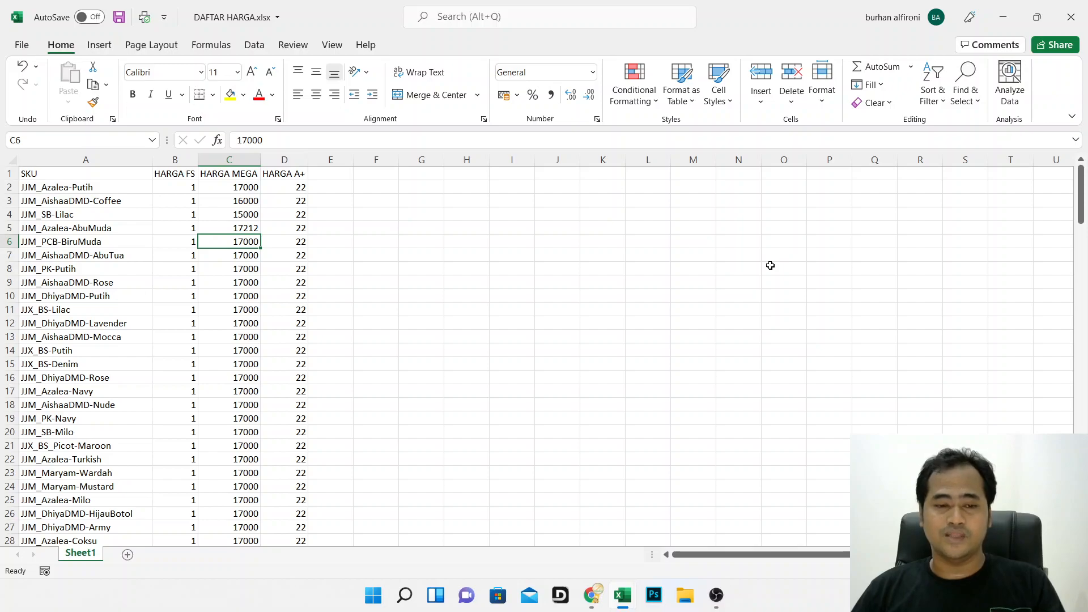
key(alt+Tab)
key(alt+Tab)
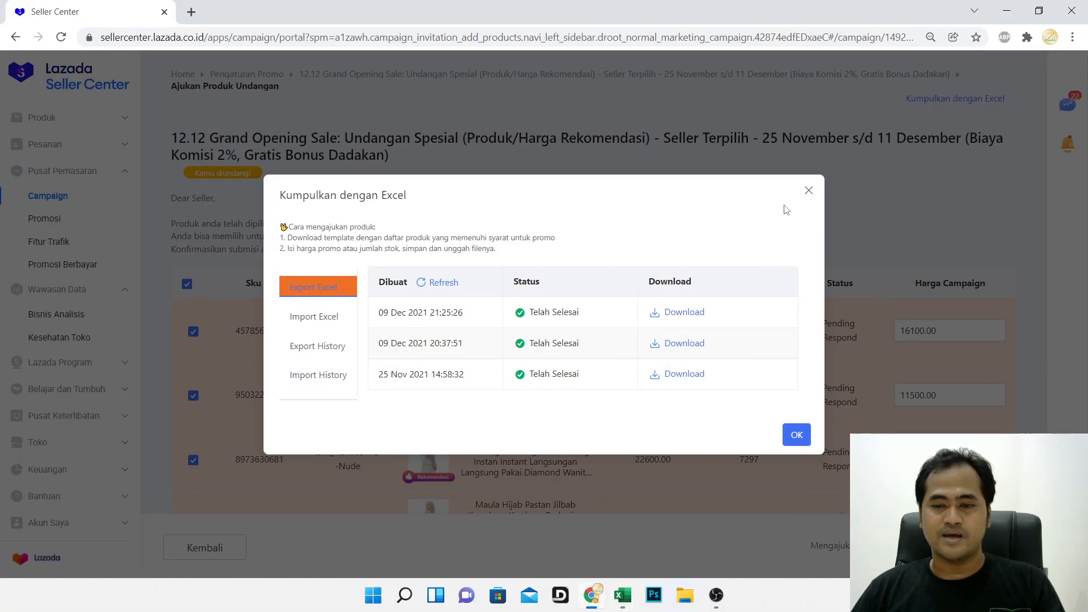
click(807, 188)
- Open the campaign's Import Excel upload, browse the belajar daftar campaign folder, and close it without choosing a file
click(919, 101)
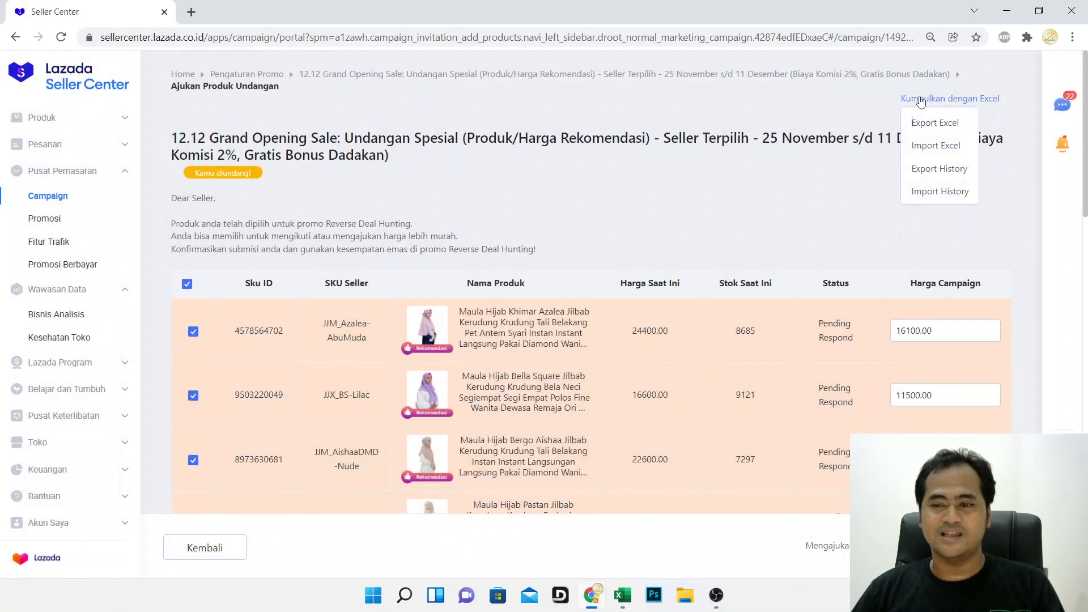
click(920, 148)
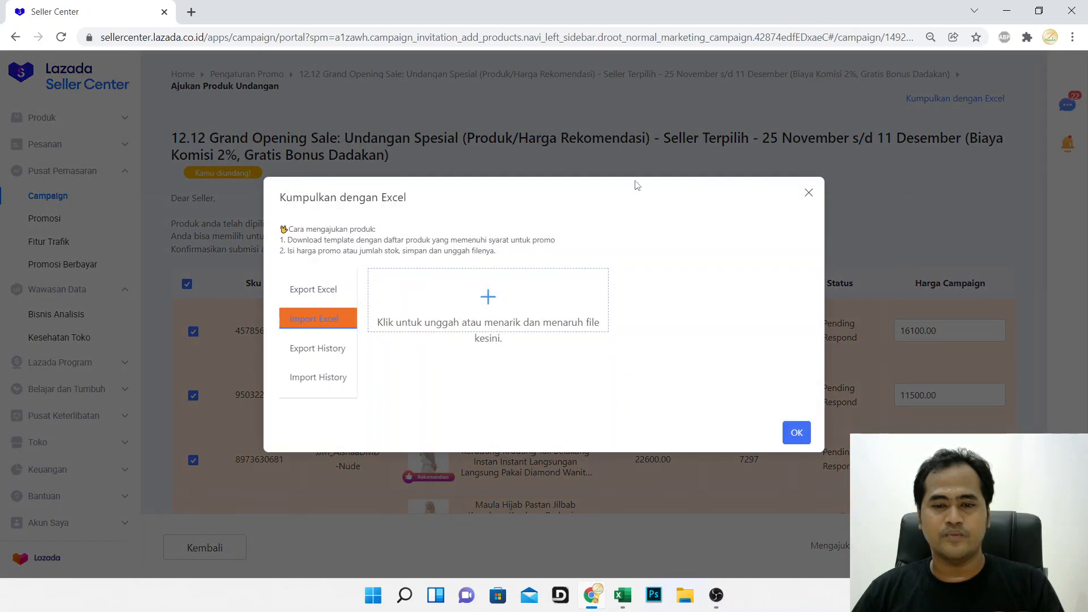
click(481, 290)
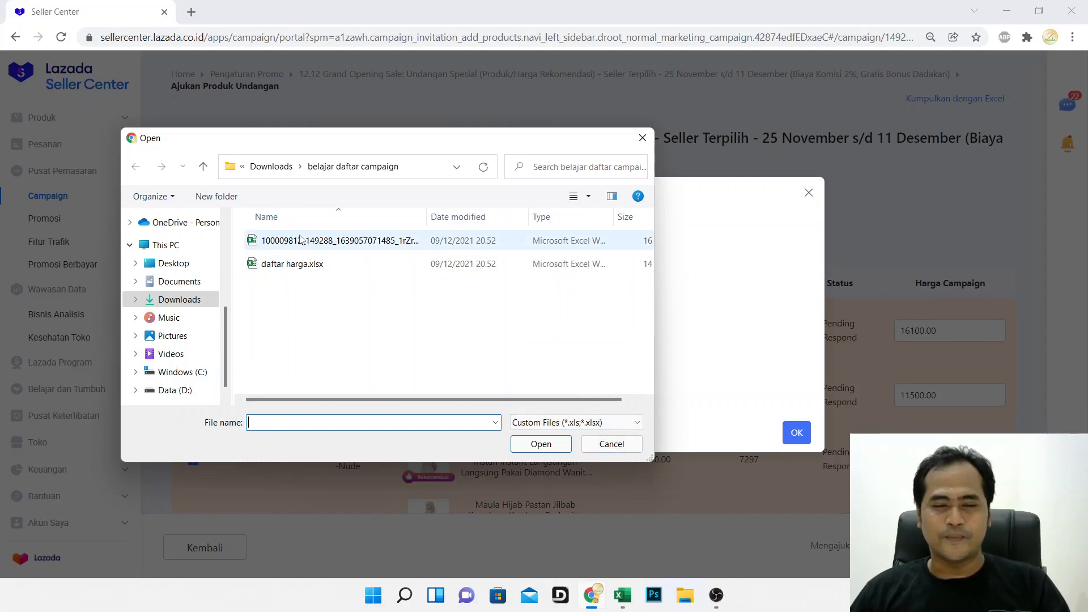
click(611, 445)
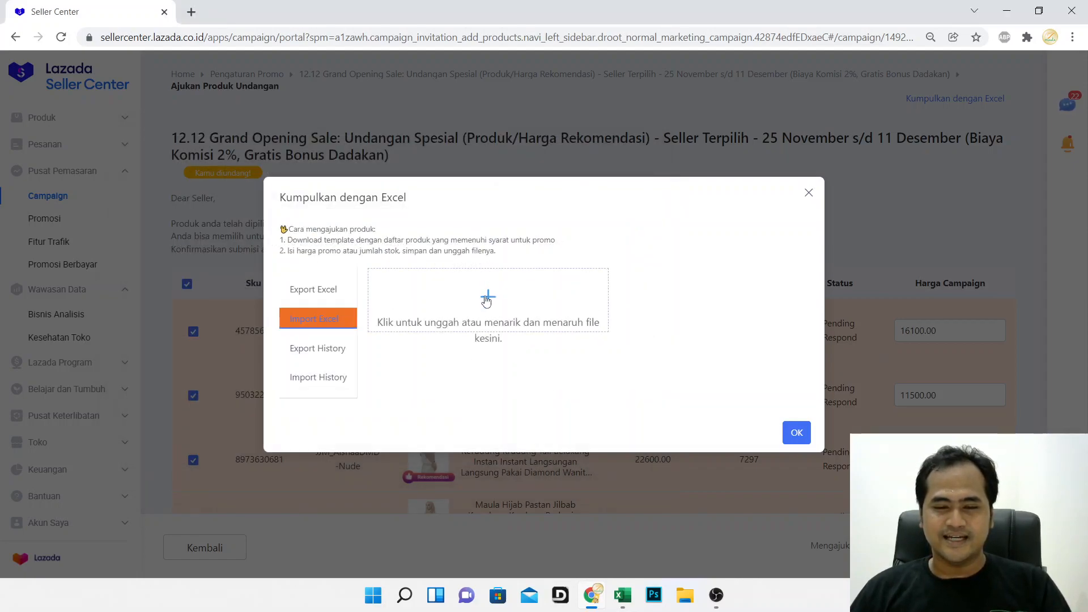
click(809, 193)
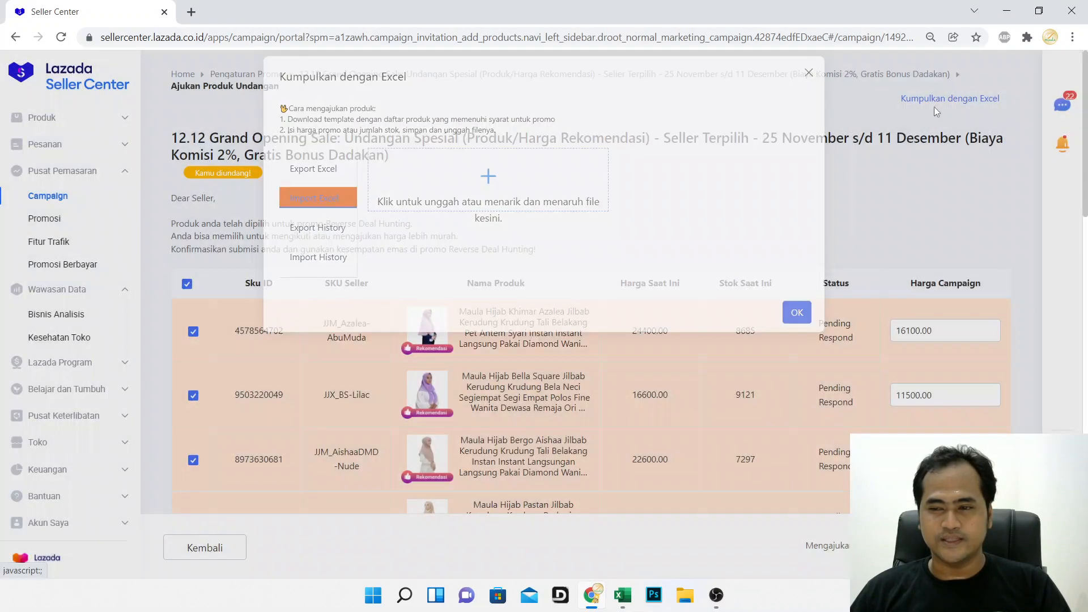
- Open the campaign's Excel import history, check the 09 Dec 2021 import's upload total and status, and close the dialog
mouse_move(936, 102)
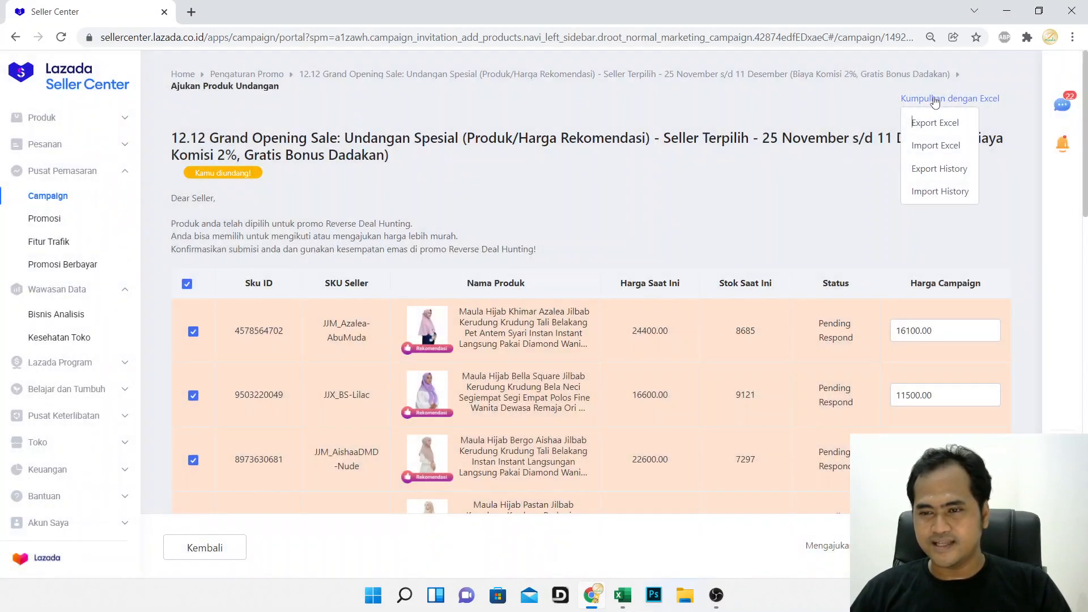
click(930, 192)
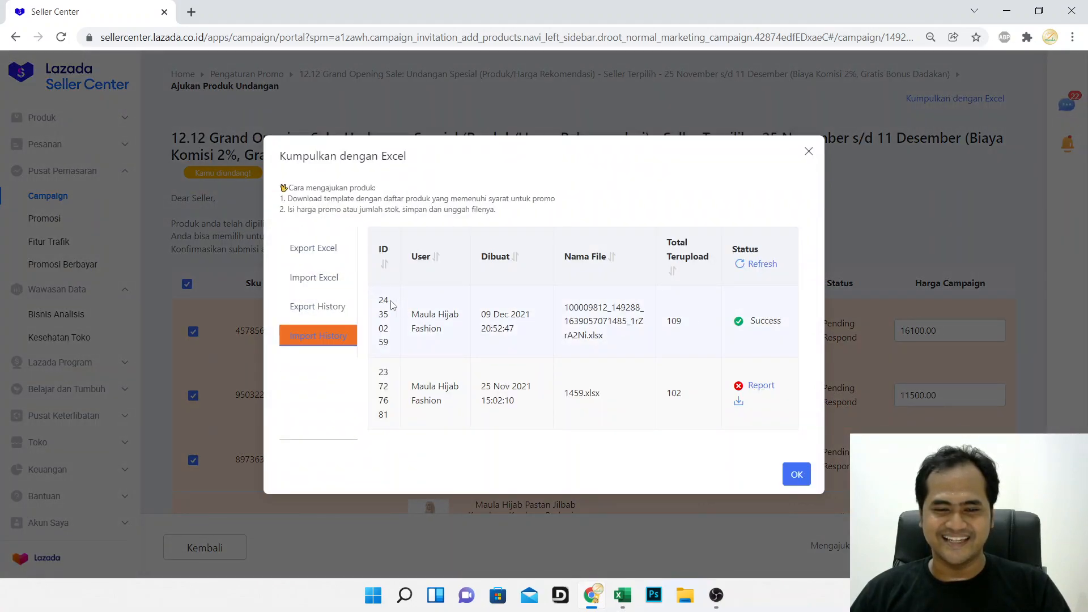
drag(383, 299, 795, 328)
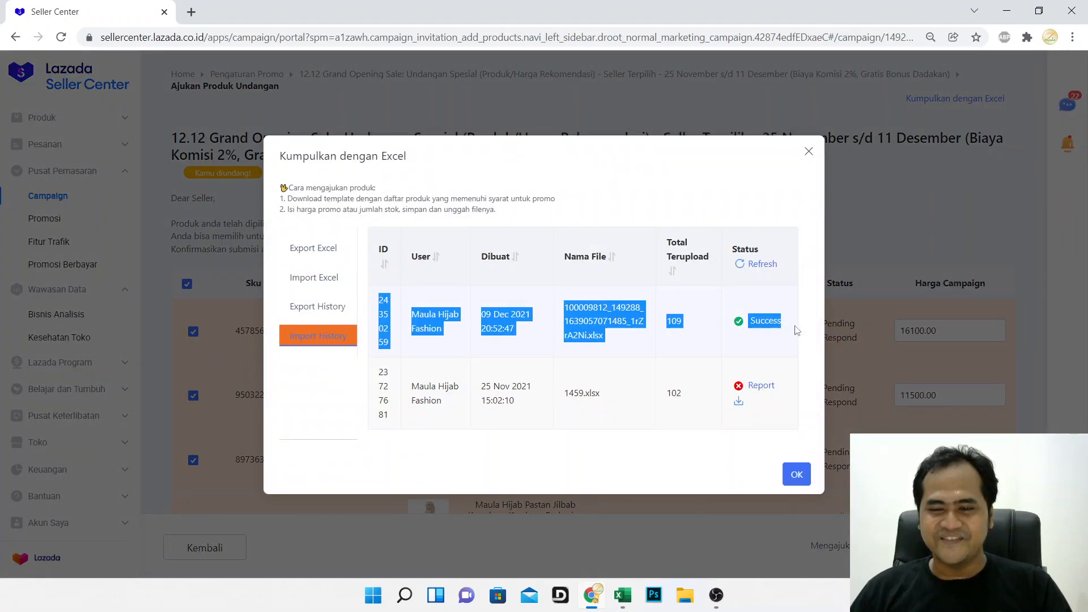
click(734, 301)
double_click(674, 322)
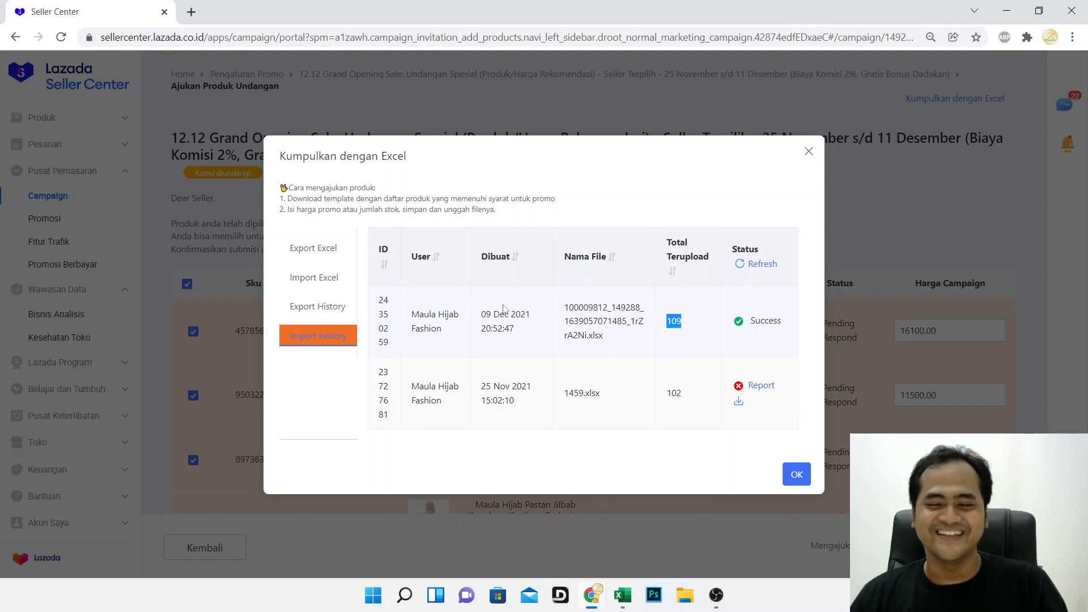
click(436, 316)
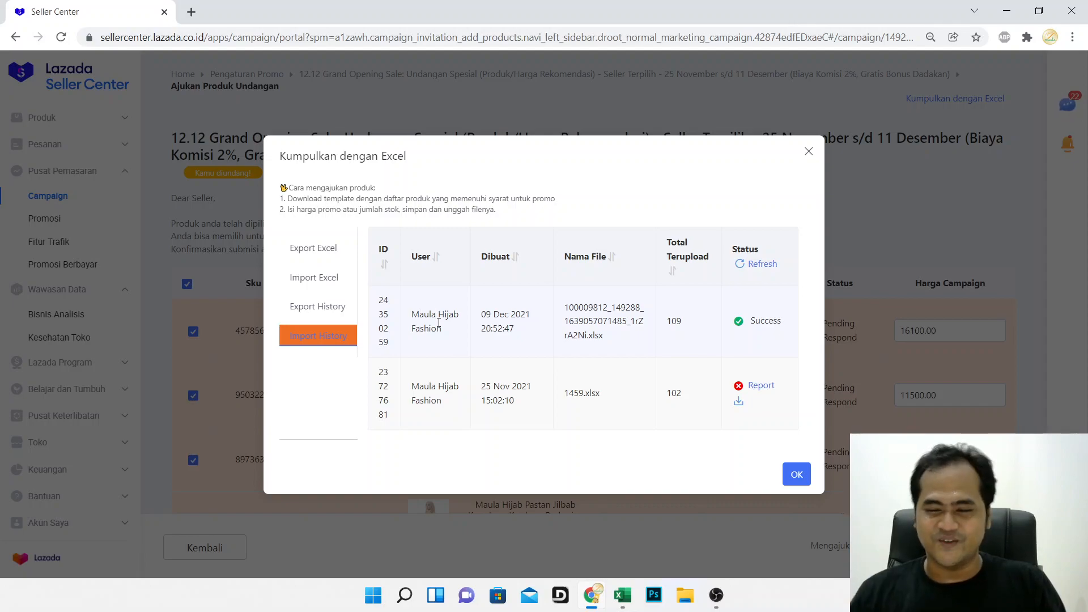
drag(391, 305, 802, 321)
click(697, 314)
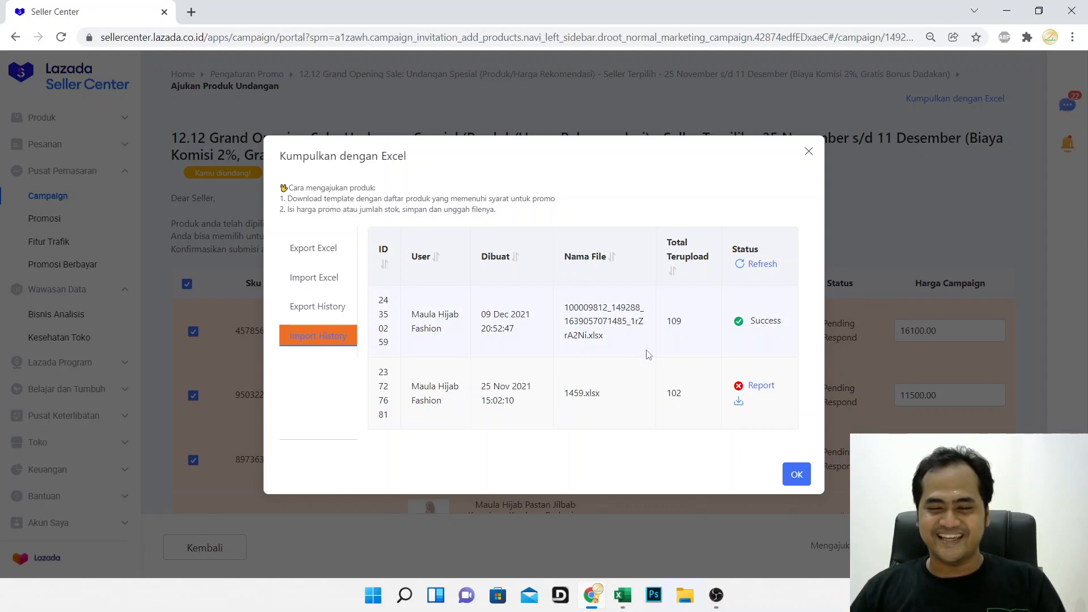
double_click(668, 321)
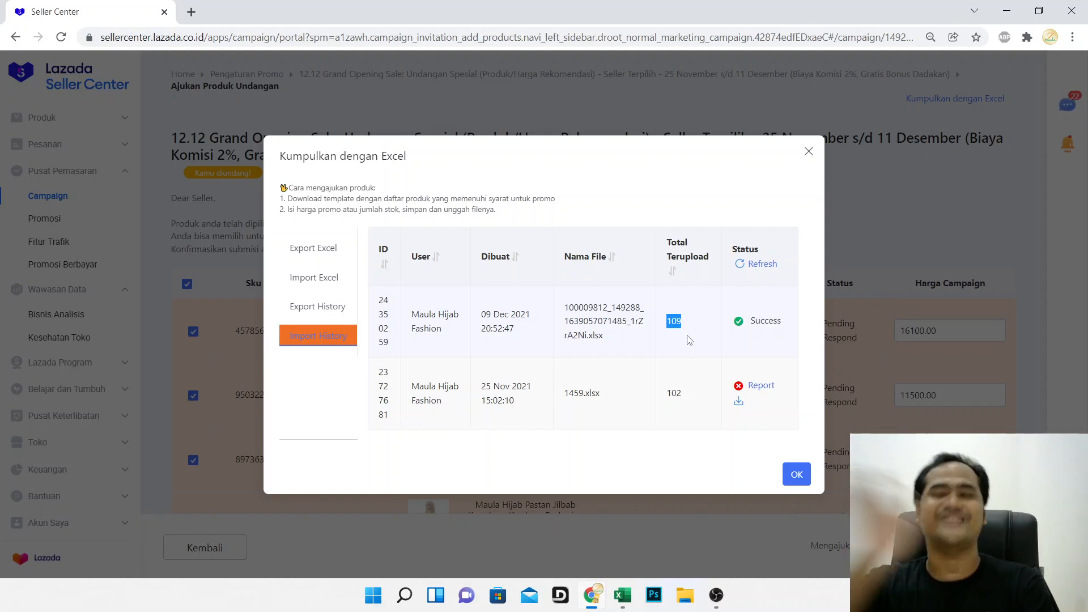
click(809, 152)
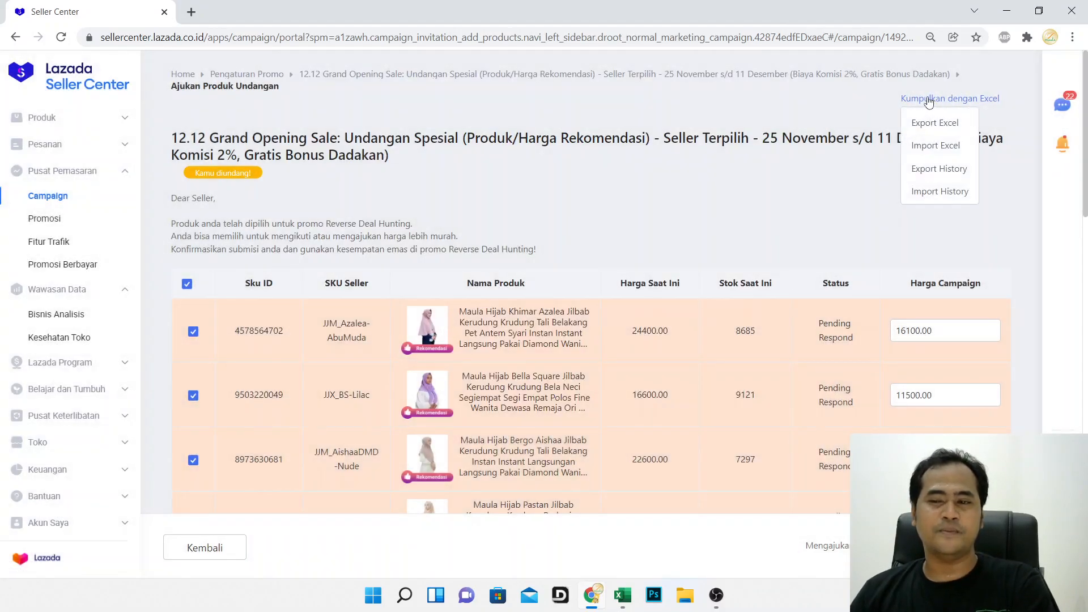
- Look through the campaign's product list with its SKUs, statuses and Harga Campaign prices
scroll(711, 396, down, 6)
scroll(641, 468, down, 10)
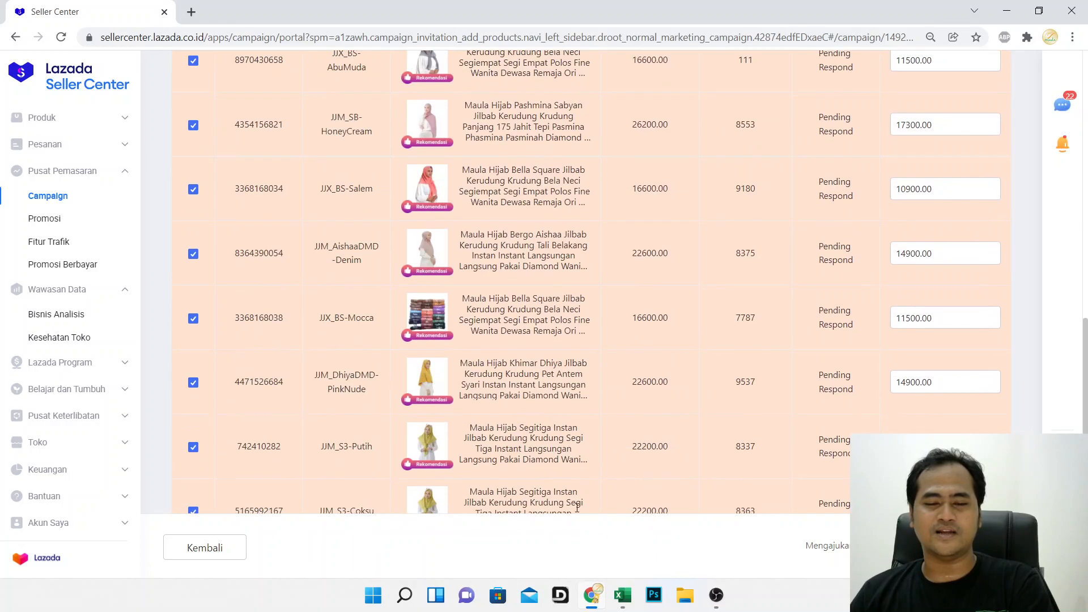
scroll(579, 513, up, 15)
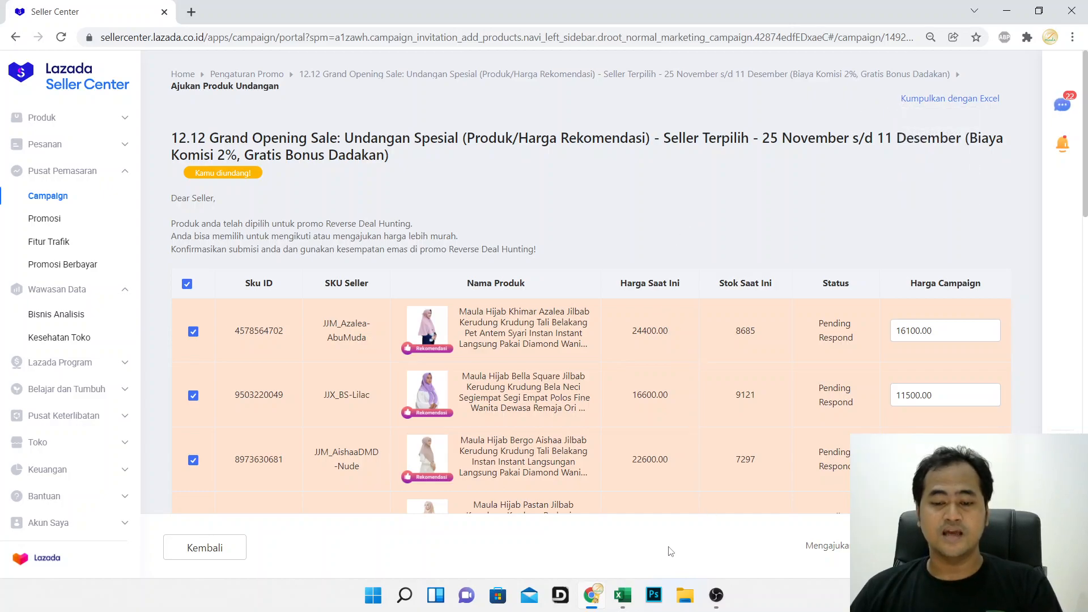
- Switch to the DAFTAR HARGA.xlsx workbook in Excel and review its HARGA MEGA and HARGA A+ price columns
mouse_move(631, 597)
click(728, 519)
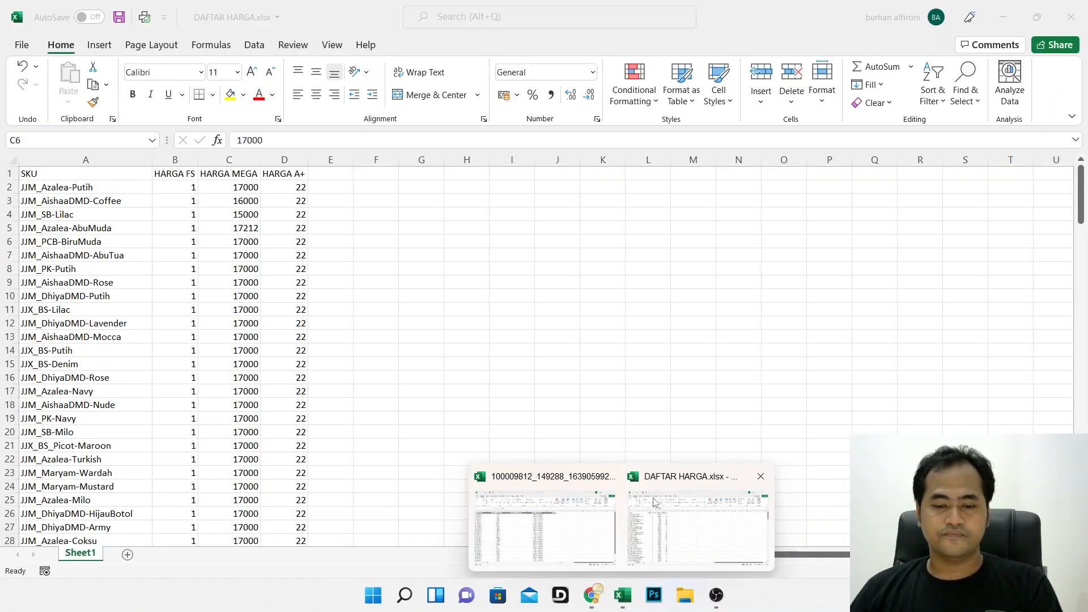
click(407, 281)
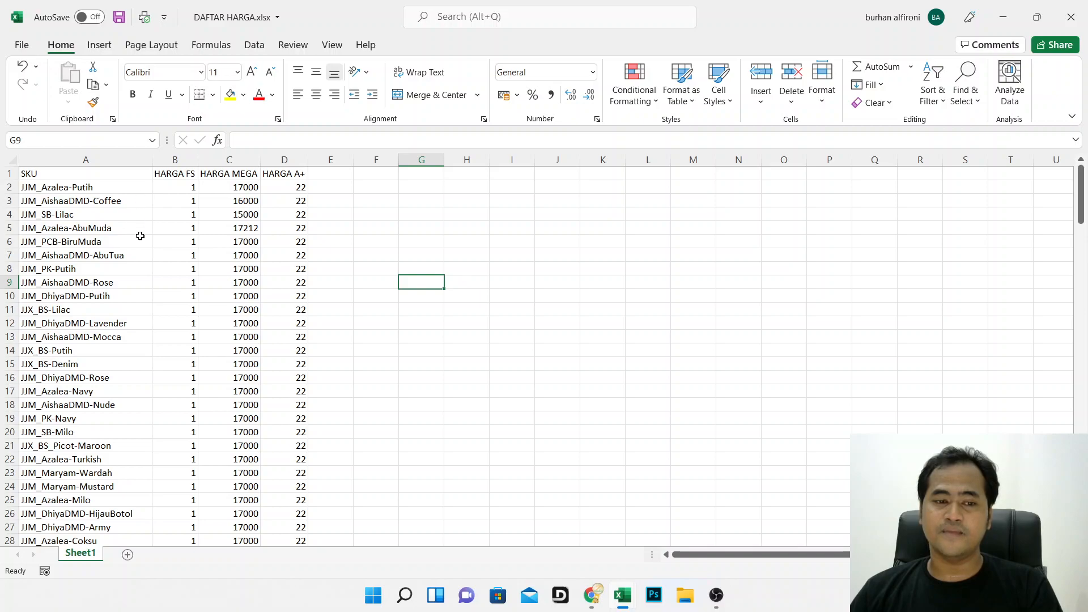
drag(239, 364, 237, 421)
drag(283, 200, 291, 419)
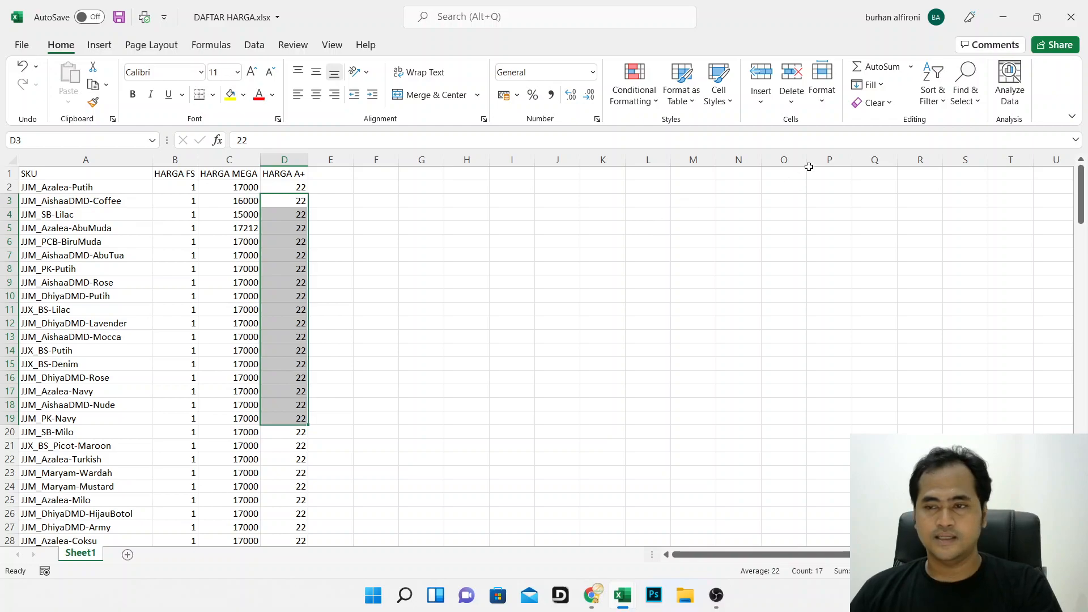
- Save and close DAFTAR HARGA.xlsx, and close the exported campaign product workbook as well
click(1071, 17)
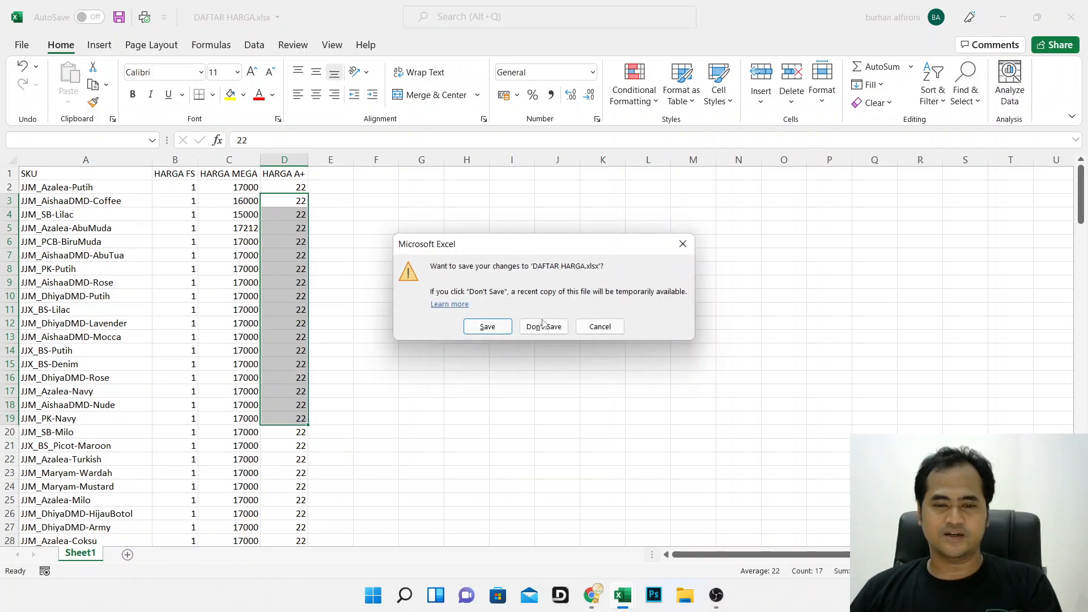
click(504, 327)
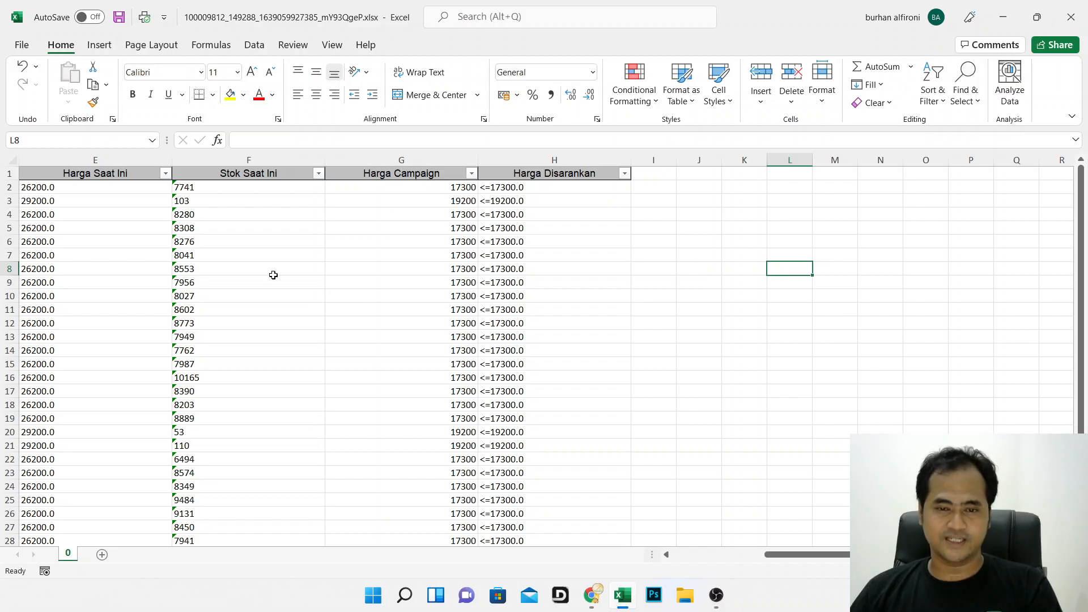
click(1071, 17)
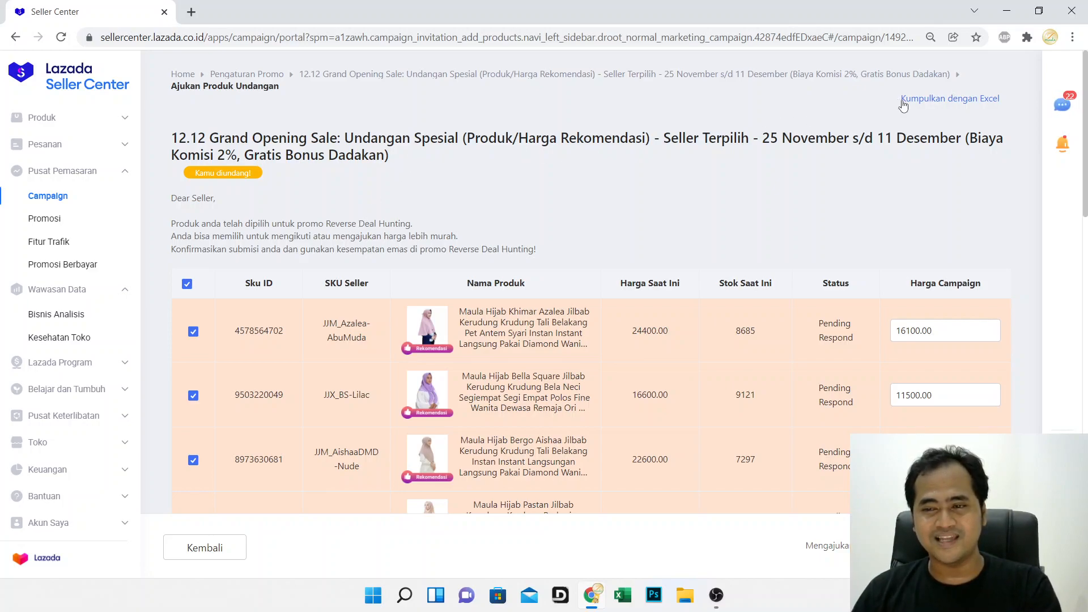
- Reopen the campaign's import history in Seller Center to recheck the past uploads, and close it
mouse_move(902, 102)
click(940, 191)
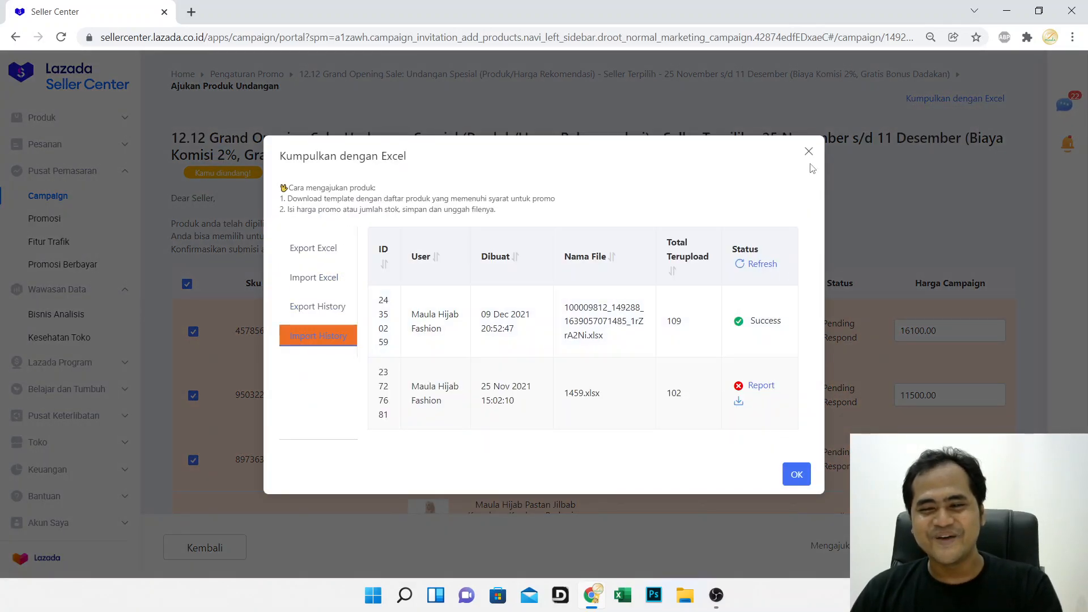
click(807, 153)
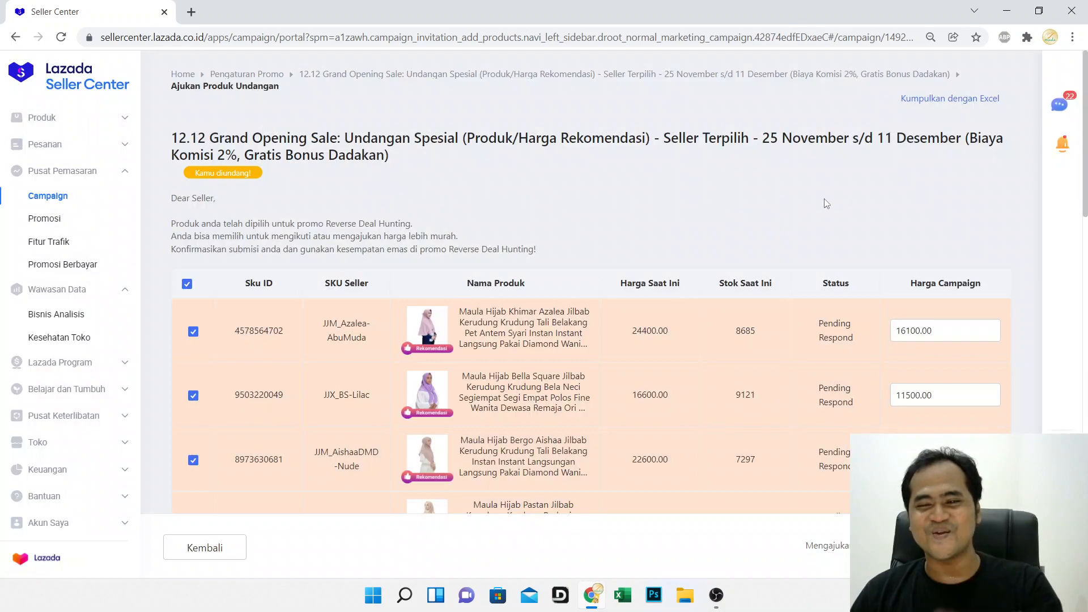